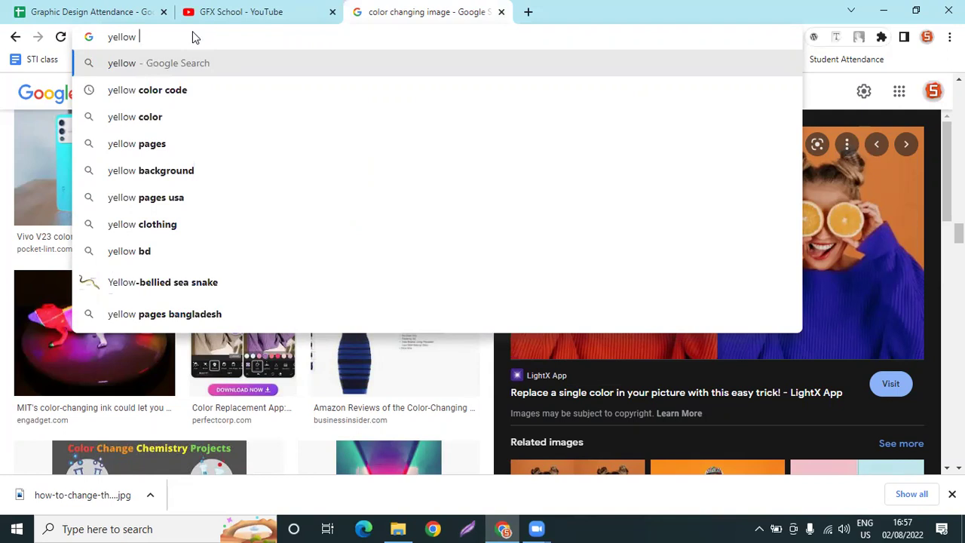
Search Google for "yellow teeth face" and show the image results
{"action": "type", "text": "teet"}
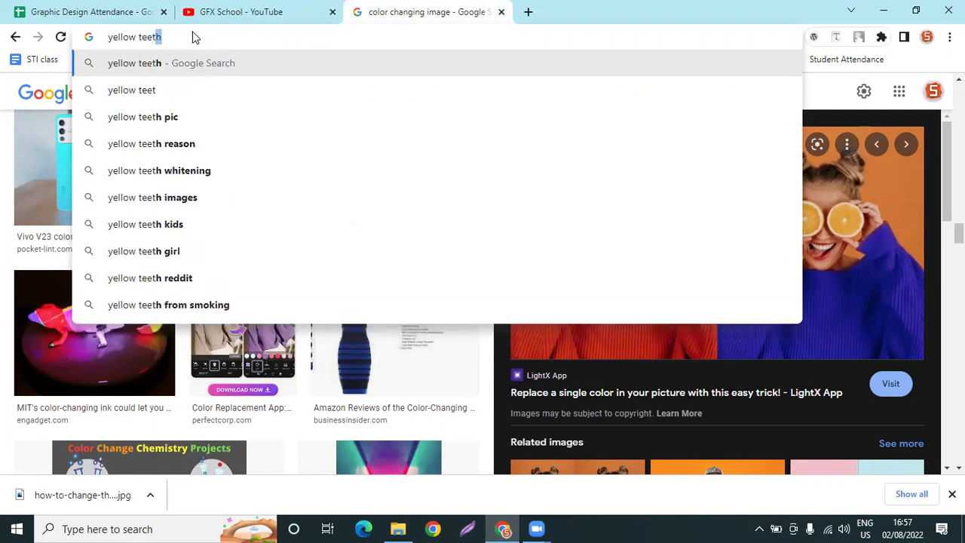
{"action": "type", "text": "h"}
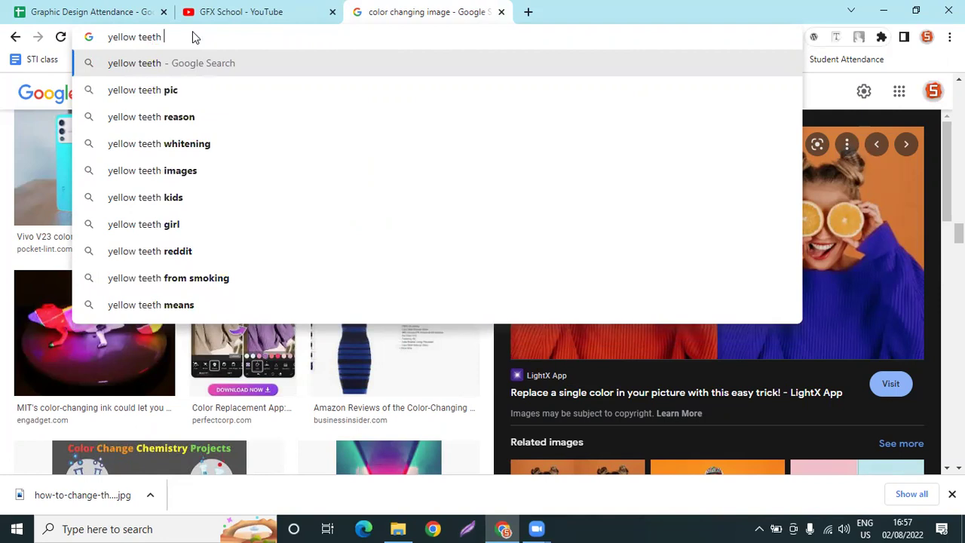
{"action": "type", "text": " fav"}
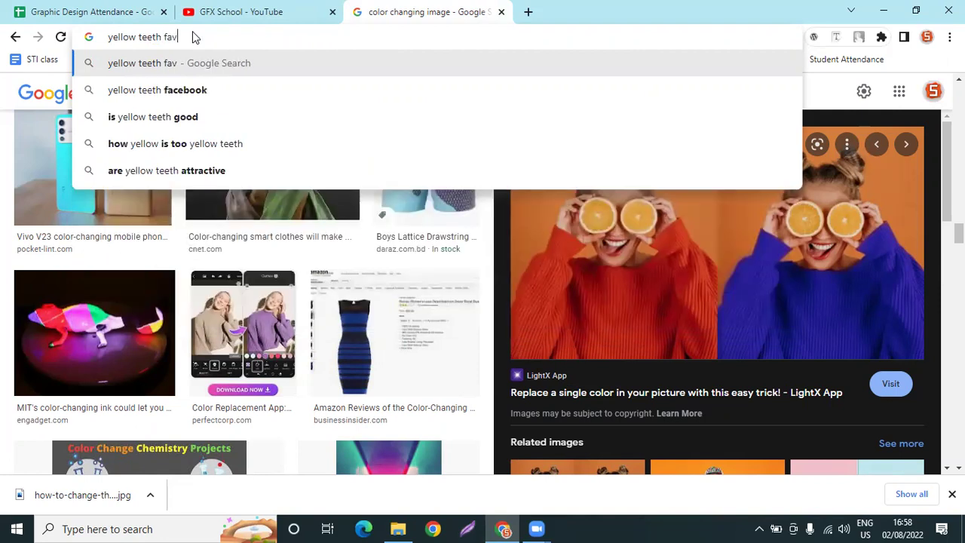
{"action": "key", "text": "BackSpace"}
{"action": "type", "text": "ce"}
{"action": "key", "text": "BackSpace"}
{"action": "key", "text": "BackSpace"}
{"action": "type", "text": "v"}
{"action": "key", "text": "BackSpace"}
{"action": "type", "text": "ce"}
{"action": "key", "text": "Return"}
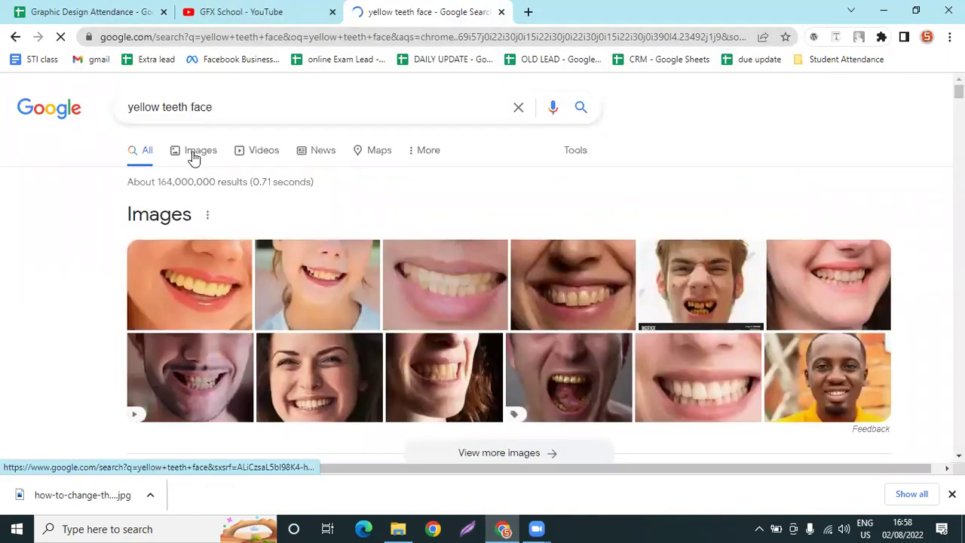
{"action": "left_click", "coordinate": [195, 155]}
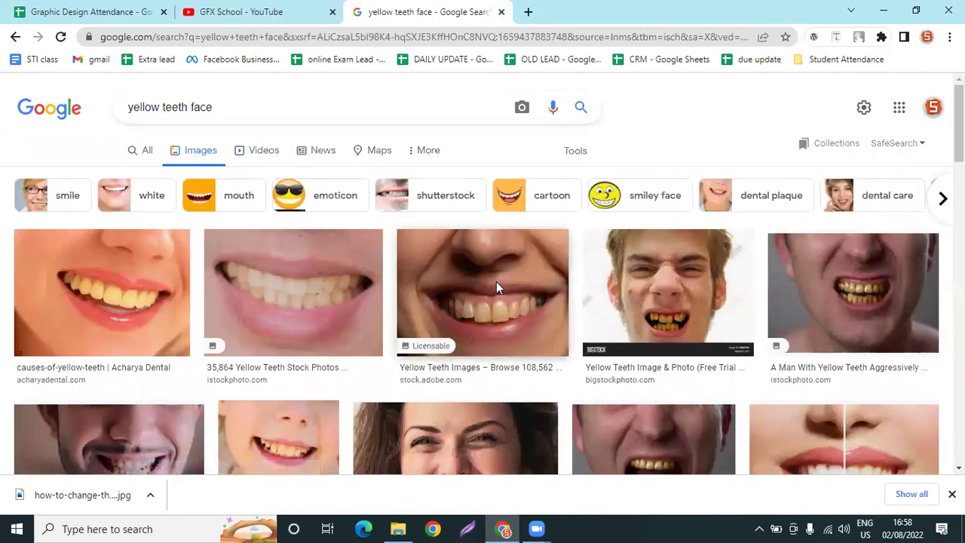
Save the iStock picture of the smiling man with yellow teeth to the Downloads folder
{"action": "scroll", "coordinate": [496, 287], "scroll_direction": "down", "scroll_amount": 2}
{"action": "left_click", "coordinate": [155, 337]}
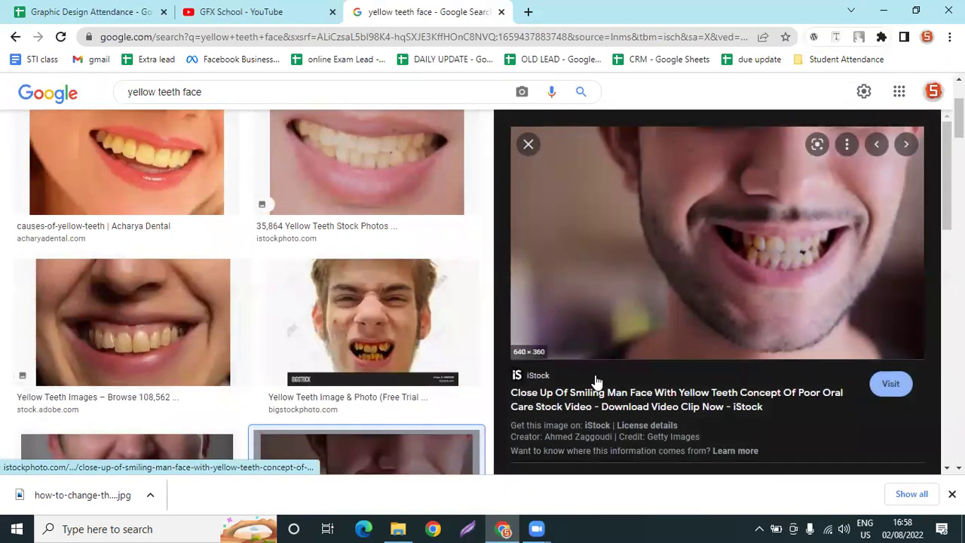
{"action": "right_click", "coordinate": [724, 231]}
{"action": "left_click", "coordinate": [770, 379]}
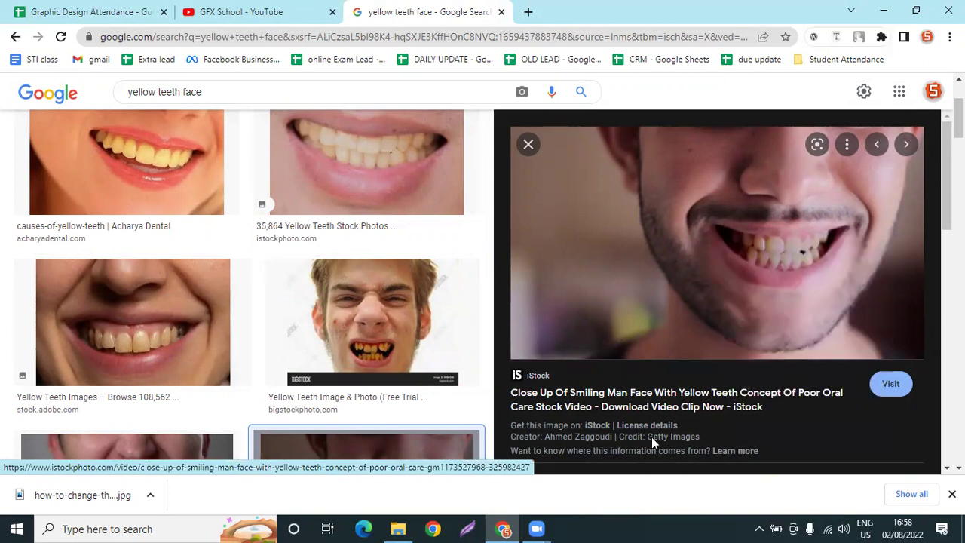
{"action": "left_click", "coordinate": [512, 370]}
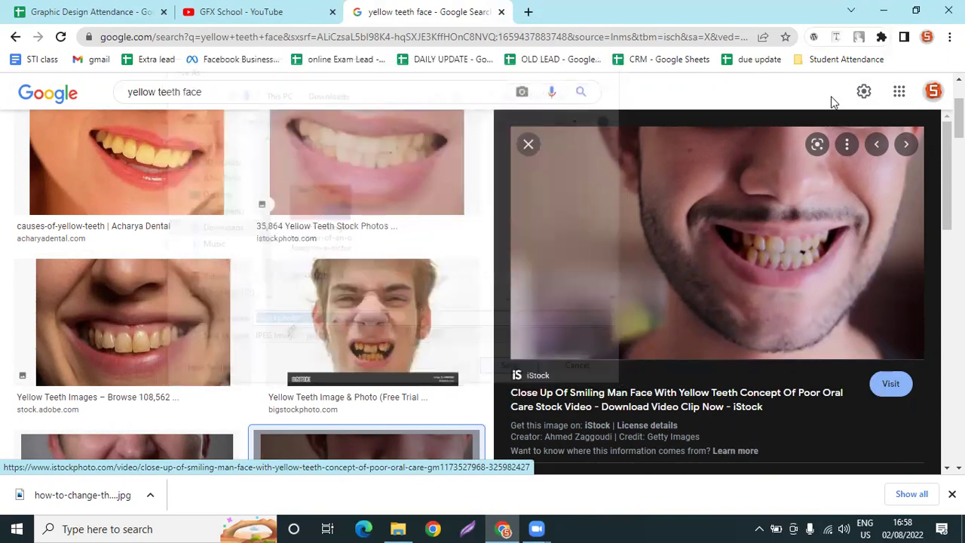
Switch to the Downloads folder in File Explorer, refresh it and check for the saved teeth image
{"action": "left_click", "coordinate": [886, 9]}
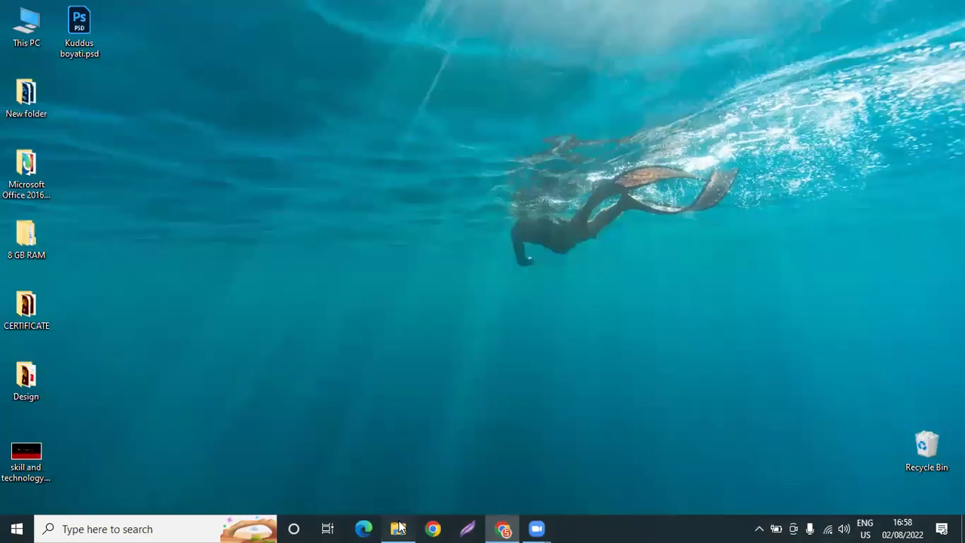
{"action": "left_click", "coordinate": [398, 528]}
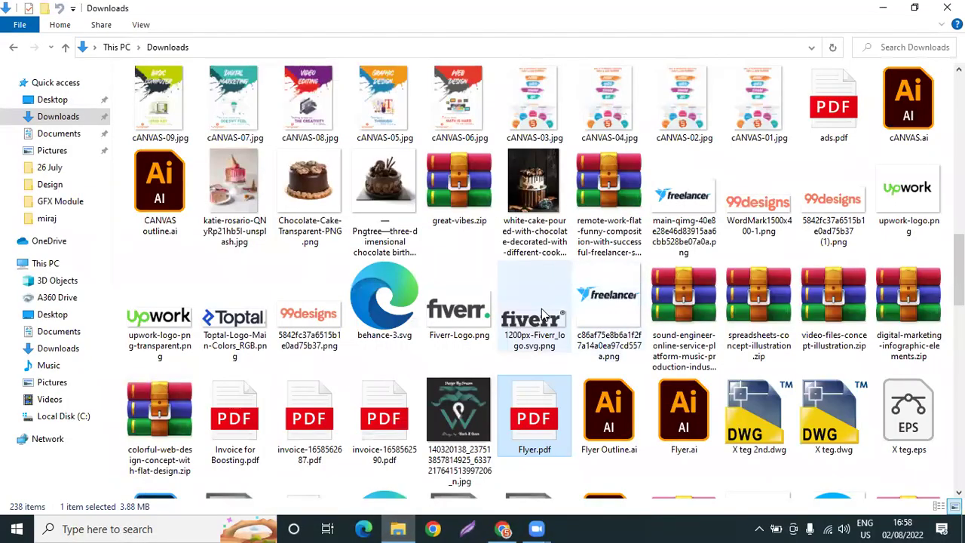
{"action": "scroll", "coordinate": [484, 159], "scroll_direction": "up", "scroll_amount": 10}
{"action": "right_click", "coordinate": [483, 159]}
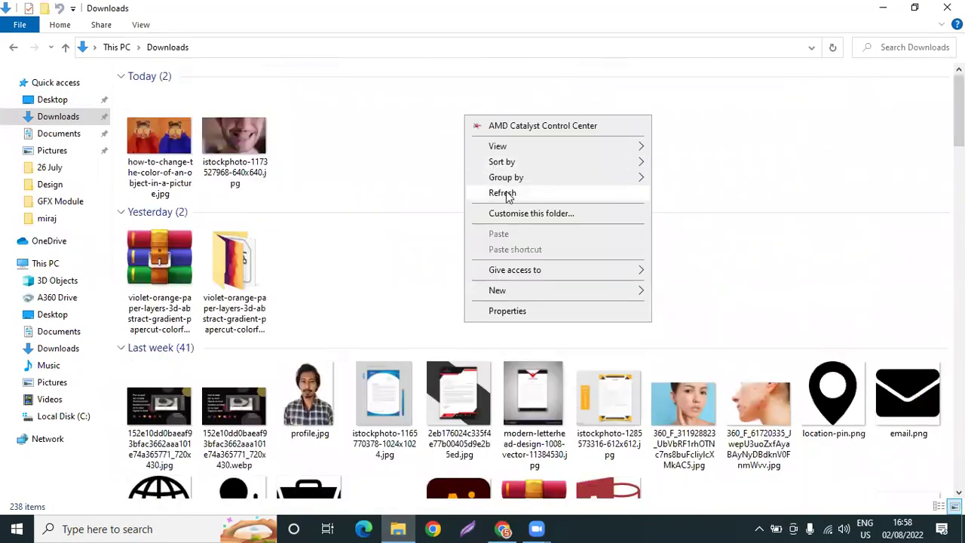
{"action": "left_click", "coordinate": [506, 193]}
{"action": "left_click", "coordinate": [175, 145]}
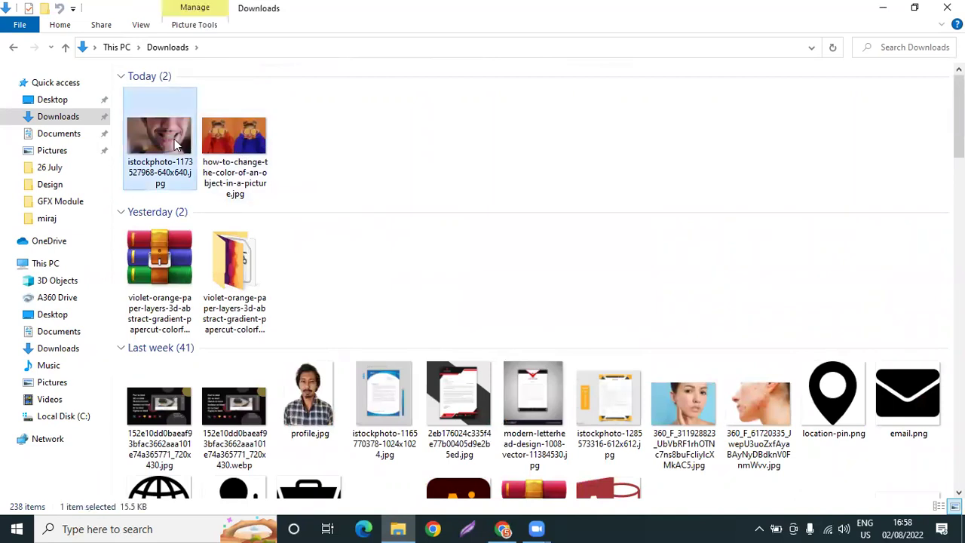
{"action": "right_click", "coordinate": [175, 145]}
{"action": "left_click", "coordinate": [641, 159]}
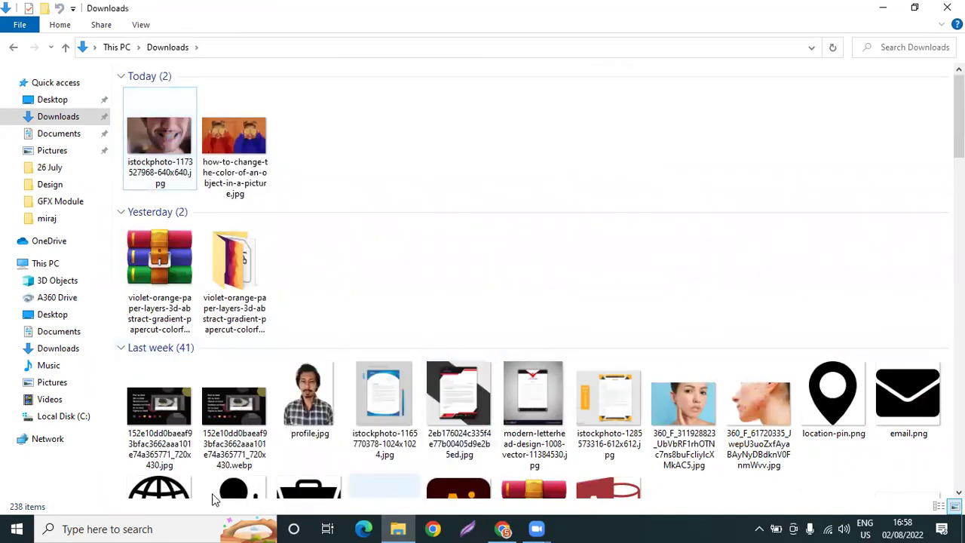
{"action": "left_click", "coordinate": [17, 528]}
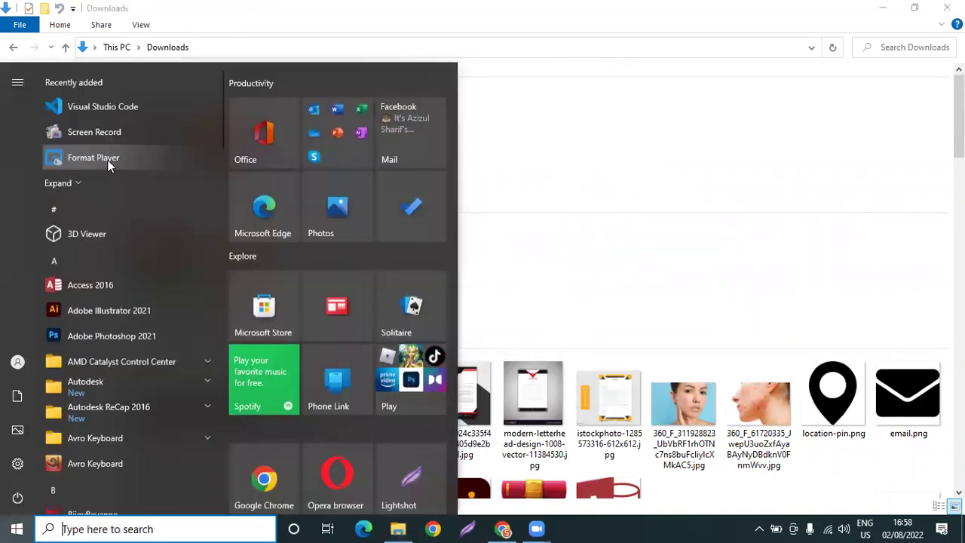
{"action": "left_click", "coordinate": [77, 333]}
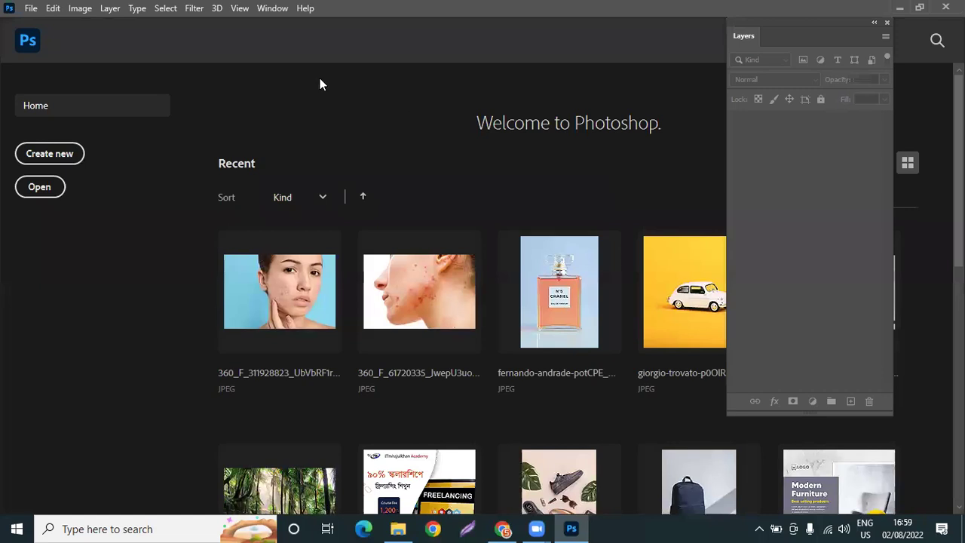
{"action": "left_click", "coordinate": [31, 7]}
{"action": "left_click", "coordinate": [44, 36]}
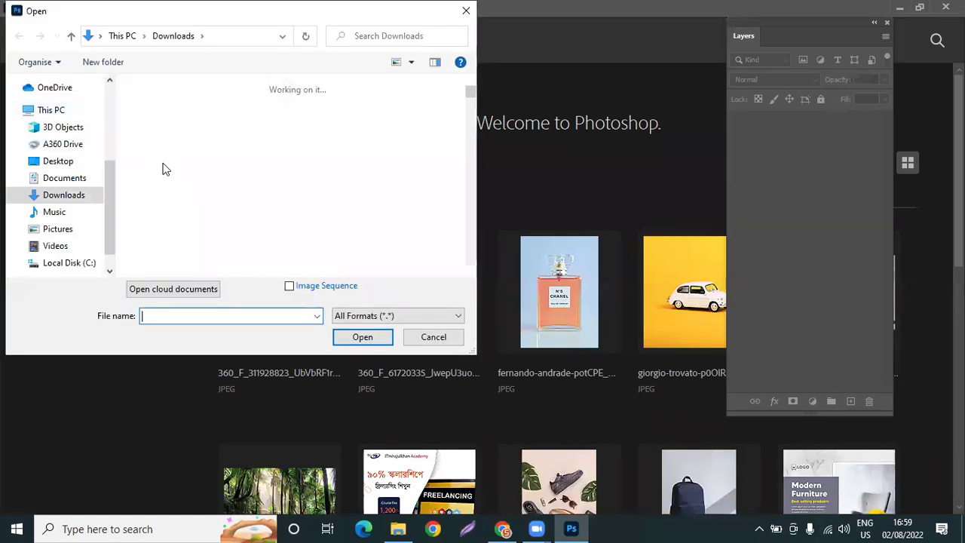
{"action": "left_click", "coordinate": [191, 150]}
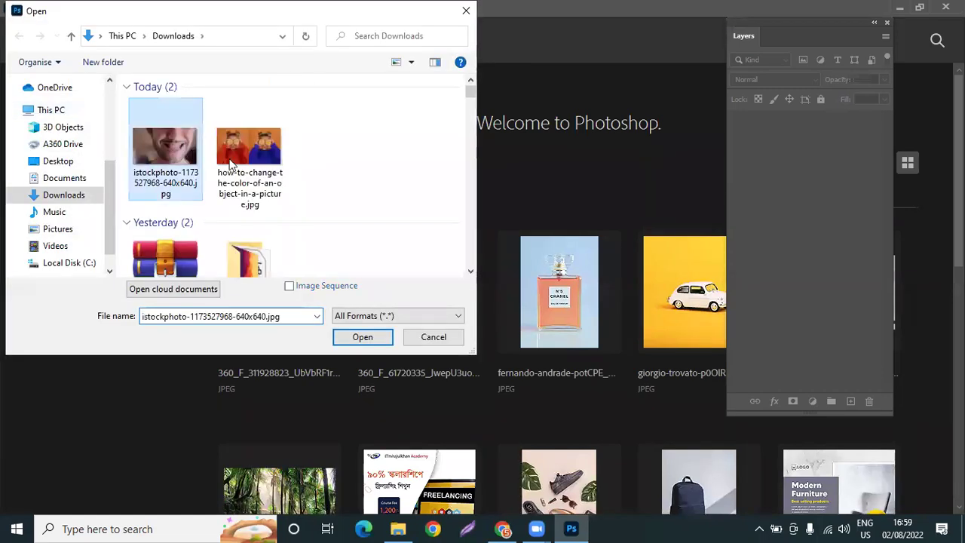
{"action": "left_click", "coordinate": [358, 341]}
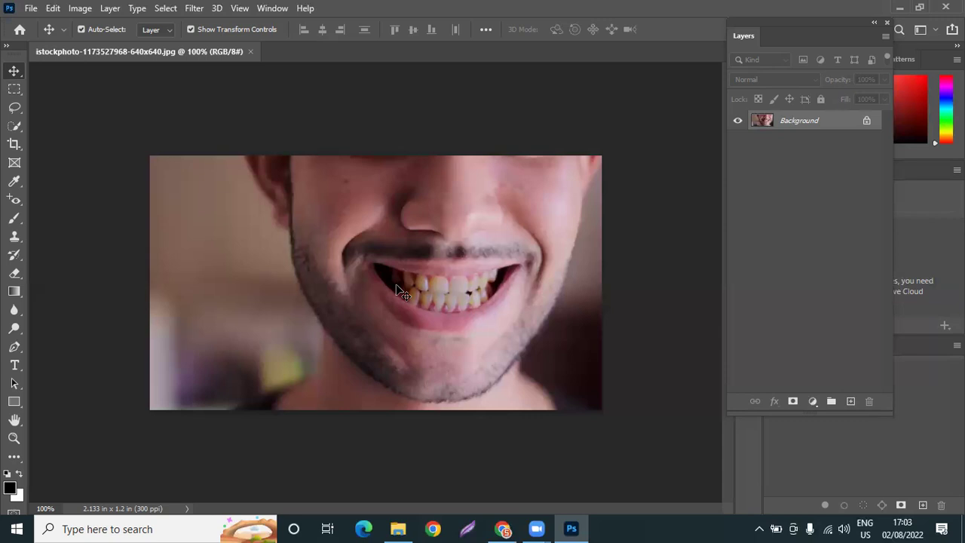
Add a Hue/Saturation adjustment layer above the Background photo
{"action": "mouse_move", "coordinate": [505, 528]}
{"action": "scroll", "coordinate": [501, 302], "scroll_direction": "up", "scroll_amount": 3}
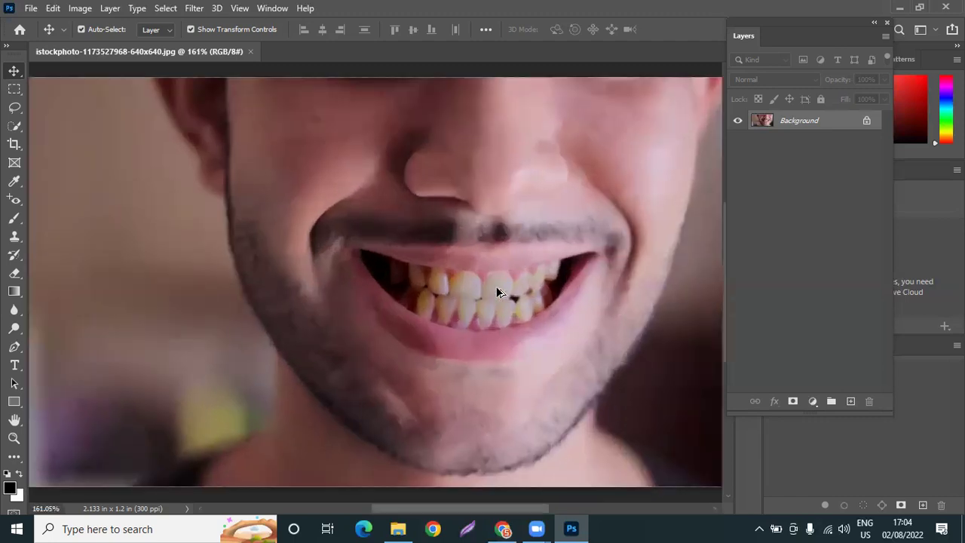
{"action": "mouse_move", "coordinate": [592, 276]}
{"action": "left_mouse_down"}
{"action": "mouse_move", "coordinate": [469, 258]}
{"action": "mouse_move", "coordinate": [556, 282]}
{"action": "mouse_move", "coordinate": [582, 259]}
{"action": "mouse_move", "coordinate": [593, 269]}
{"action": "left_mouse_up"}
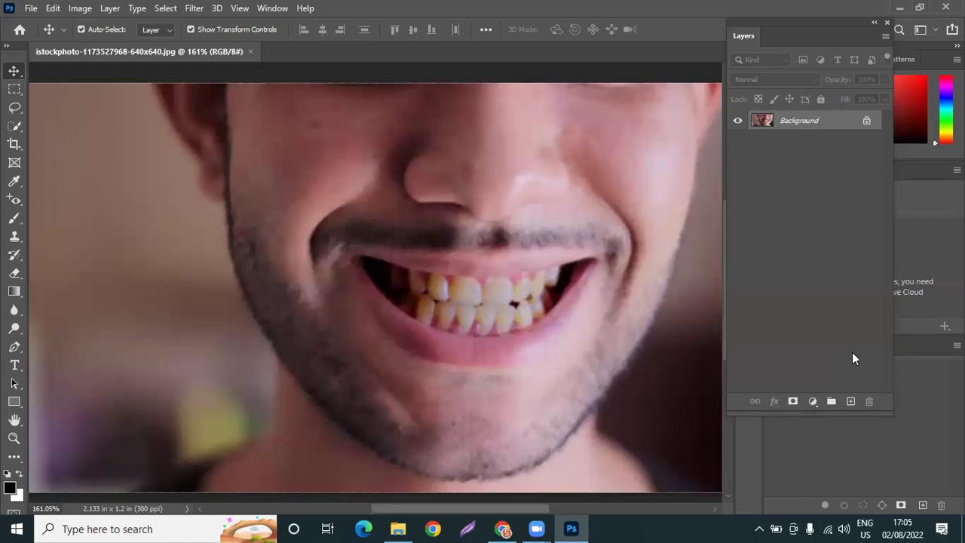
{"action": "left_click", "coordinate": [812, 407]}
{"action": "left_click", "coordinate": [833, 268]}
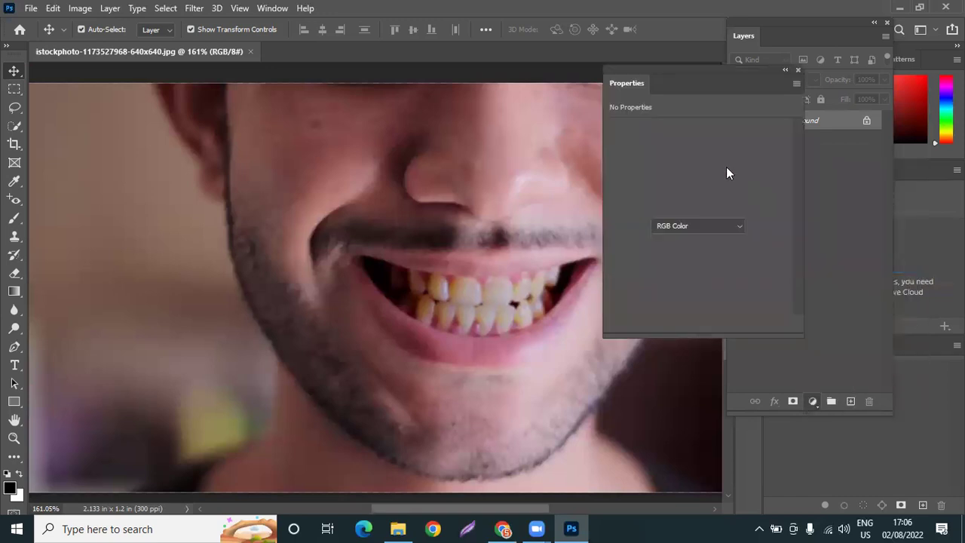
Set the Yellows range of the Hue/Saturation adjustment to saturation -100 and lightness -16
{"action": "left_click", "coordinate": [672, 130]}
{"action": "left_click", "coordinate": [676, 130]}
{"action": "left_click", "coordinate": [676, 150]}
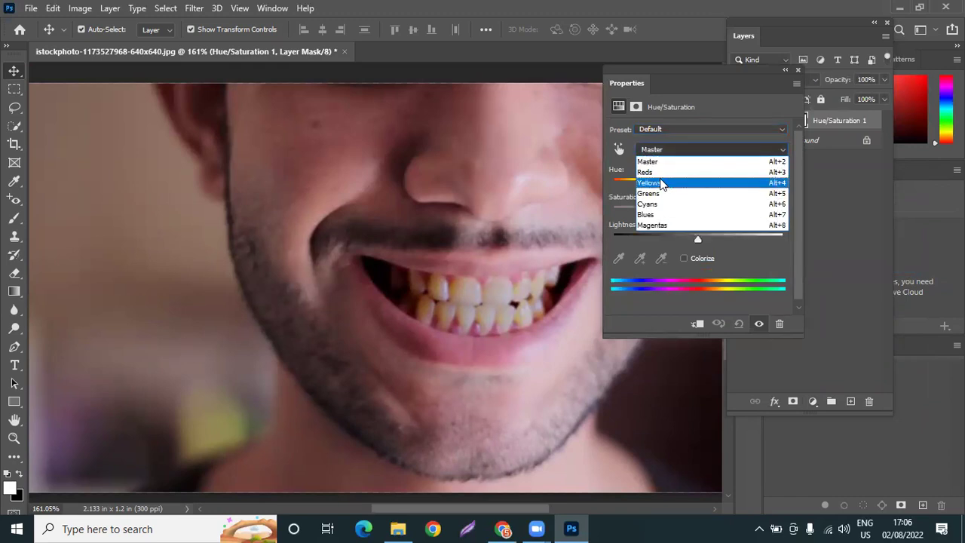
{"action": "left_click", "coordinate": [663, 185]}
{"action": "left_click_drag", "start_coordinate": [696, 210], "coordinate": [613, 211]}
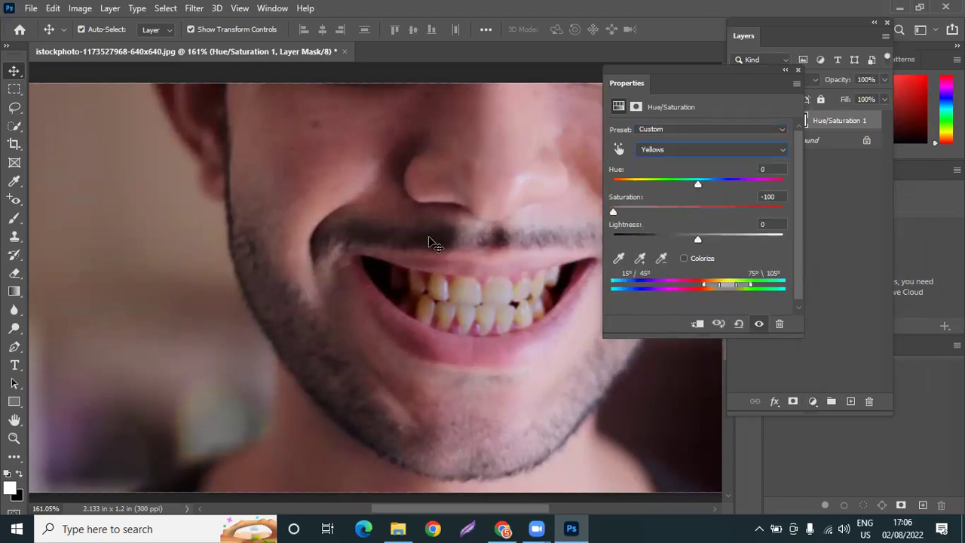
{"action": "left_click_drag", "start_coordinate": [697, 239], "coordinate": [789, 234]}
{"action": "left_click_drag", "start_coordinate": [612, 229], "coordinate": [684, 231]}
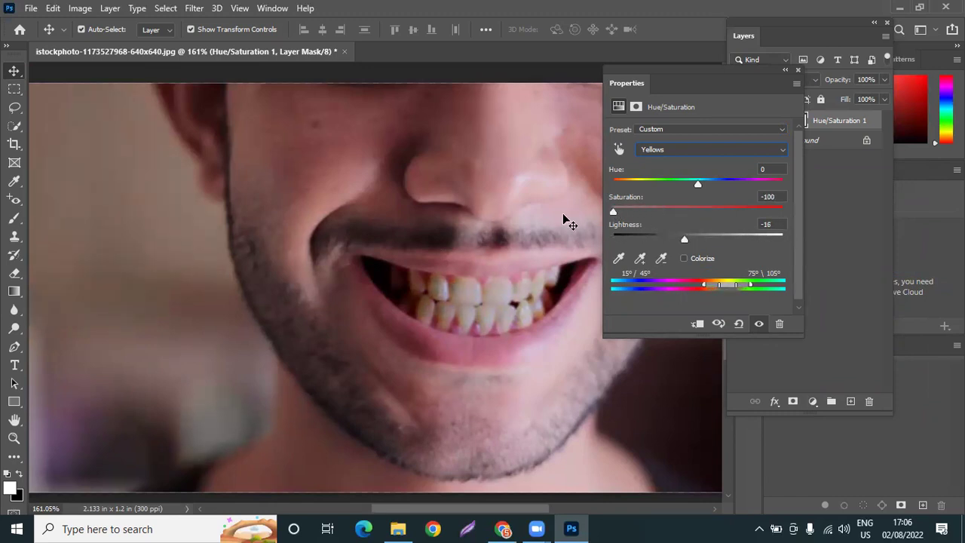
{"action": "left_click", "coordinate": [819, 173]}
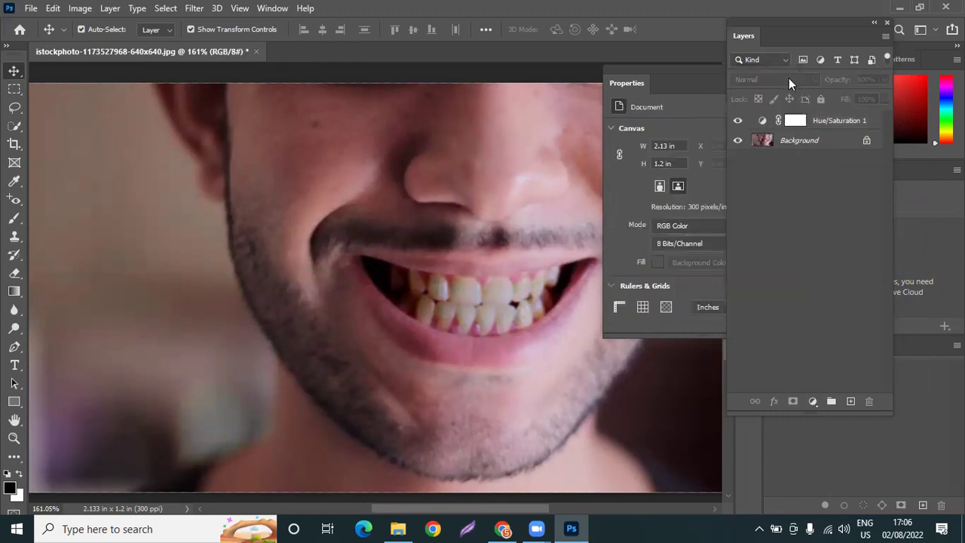
Hide and show the Hue/Saturation layer repeatedly to compare the teeth before and after the adjustment
{"action": "left_click", "coordinate": [737, 120]}
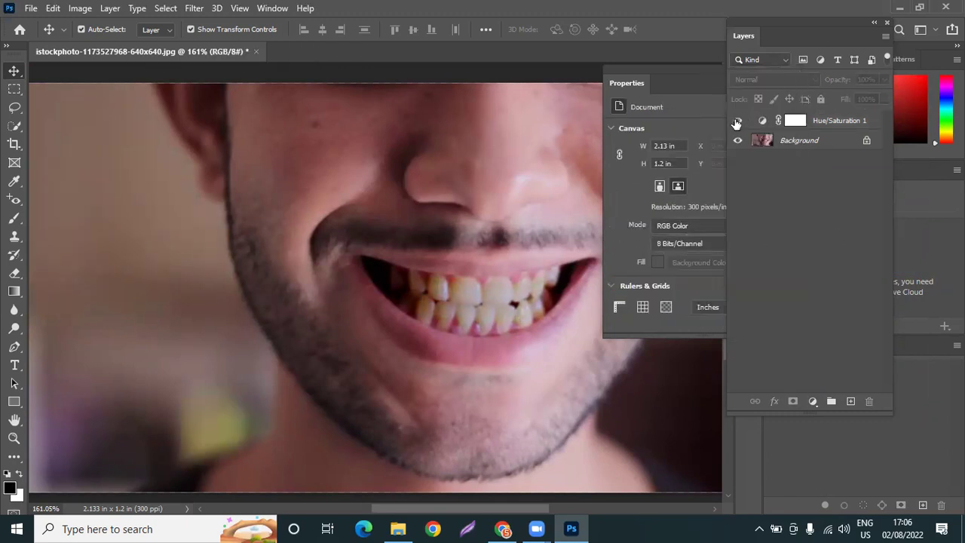
{"action": "left_click", "coordinate": [737, 120]}
{"action": "left_click", "coordinate": [737, 120]}
{"action": "left_click", "coordinate": [737, 120]}
{"action": "left_click", "coordinate": [737, 121]}
{"action": "left_click", "coordinate": [737, 121]}
{"action": "left_click", "coordinate": [737, 121]}
{"action": "left_click", "coordinate": [737, 121]}
{"action": "left_click", "coordinate": [737, 121]}
{"action": "left_click", "coordinate": [737, 121]}
{"action": "left_click", "coordinate": [737, 121]}
{"action": "left_click", "coordinate": [737, 121]}
{"action": "left_click", "coordinate": [737, 120]}
{"action": "left_click", "coordinate": [737, 121]}
{"action": "left_click", "coordinate": [737, 120]}
{"action": "left_click", "coordinate": [737, 120]}
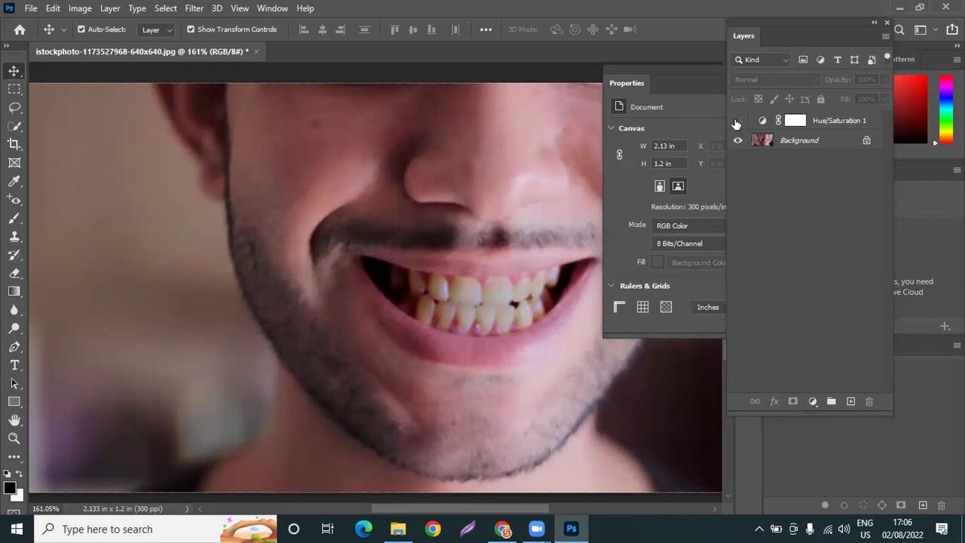
{"action": "left_click", "coordinate": [737, 121]}
{"action": "left_click", "coordinate": [737, 121]}
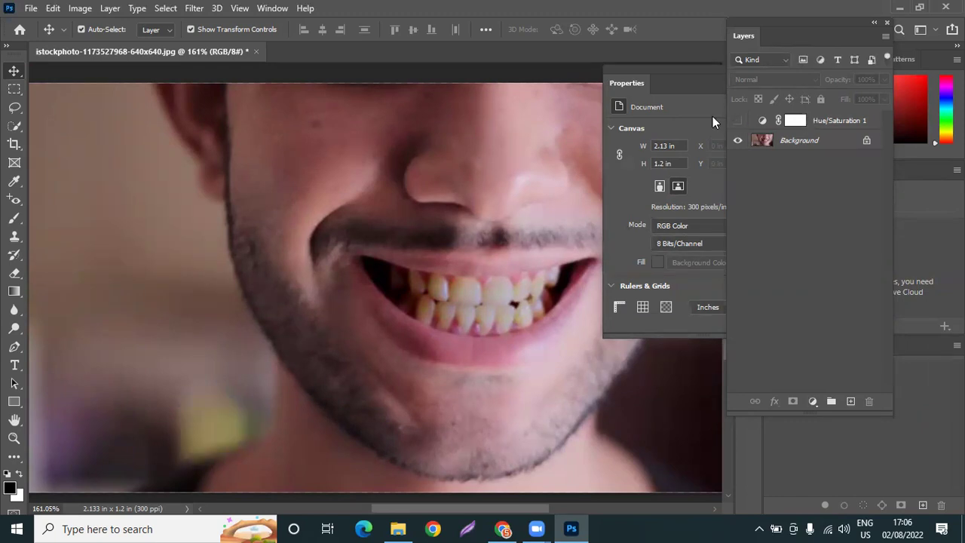
Delete the Hue/Saturation adjustment layer
{"action": "left_click", "coordinate": [815, 123]}
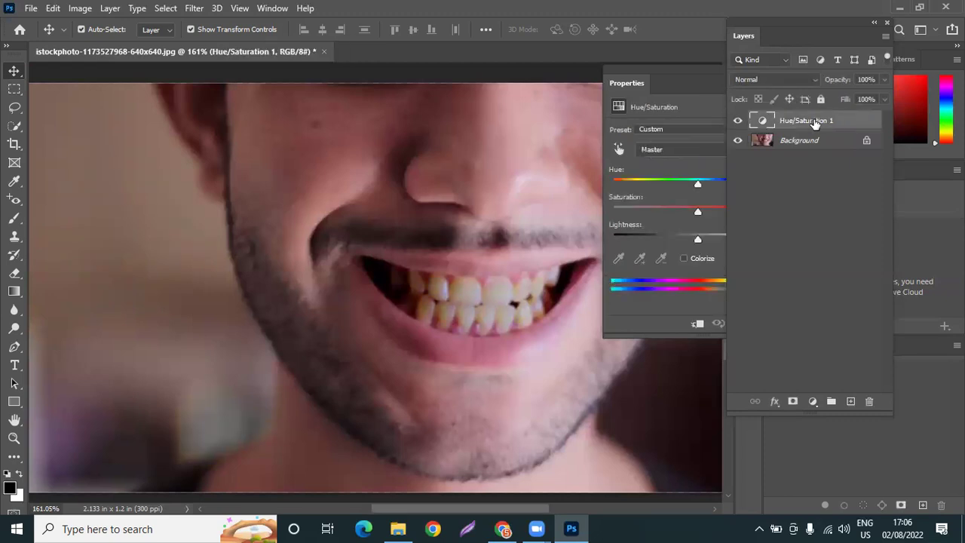
{"action": "key", "text": "Delete"}
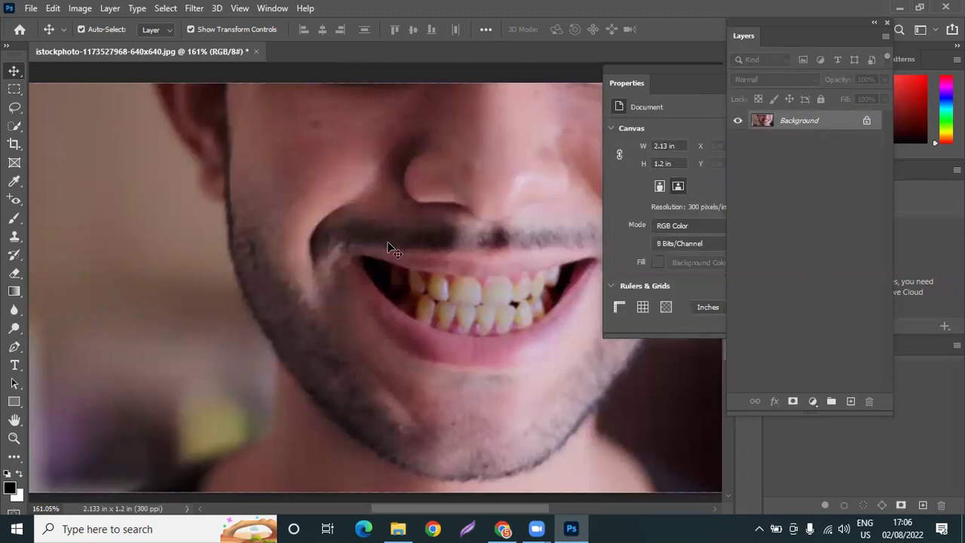
Add a new Hue/Saturation adjustment layer above the Background and set the Yellows saturation to -100
{"action": "left_click_drag", "start_coordinate": [398, 171], "coordinate": [269, 163]}
{"action": "left_click", "coordinate": [812, 401]}
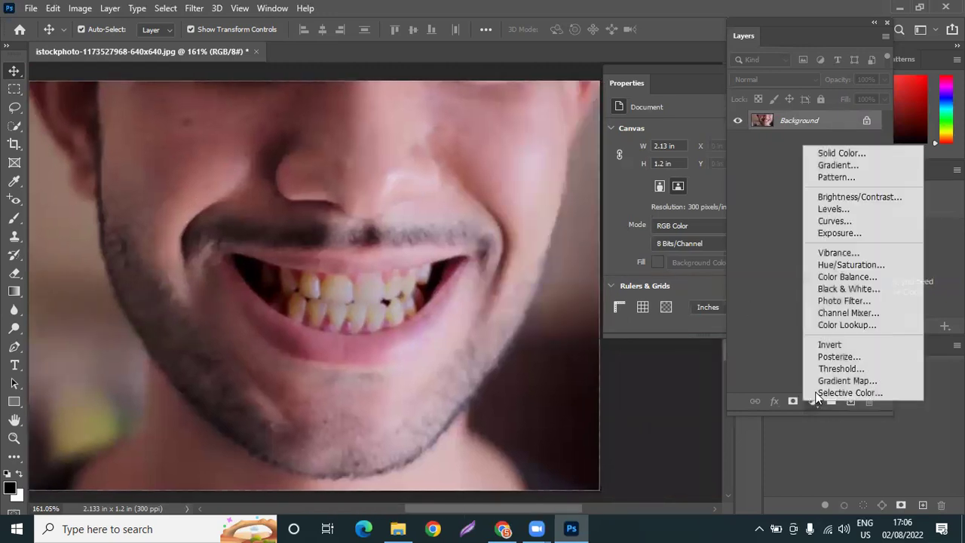
{"action": "left_click", "coordinate": [833, 264]}
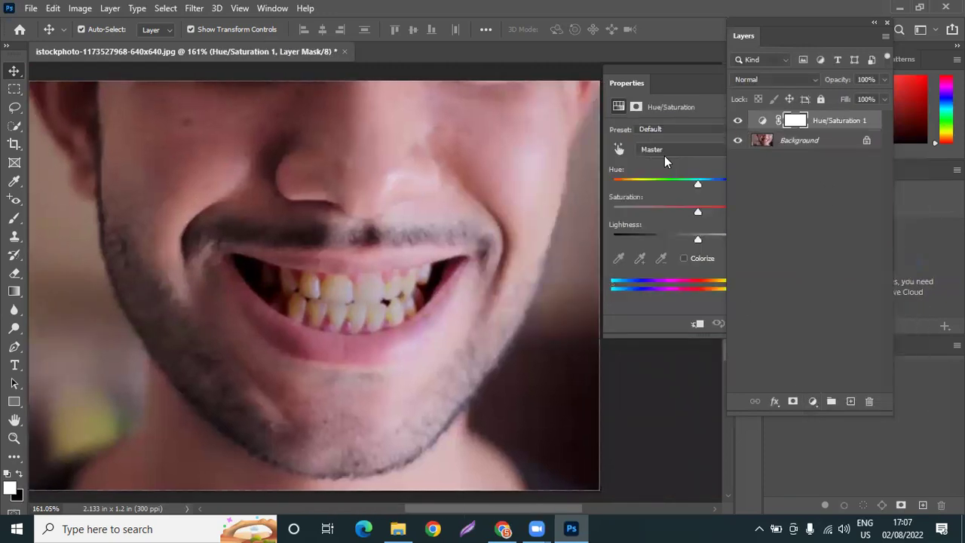
{"action": "left_click", "coordinate": [664, 151]}
{"action": "left_click", "coordinate": [660, 192]}
{"action": "left_click_drag", "start_coordinate": [697, 208], "coordinate": [338, 217]}
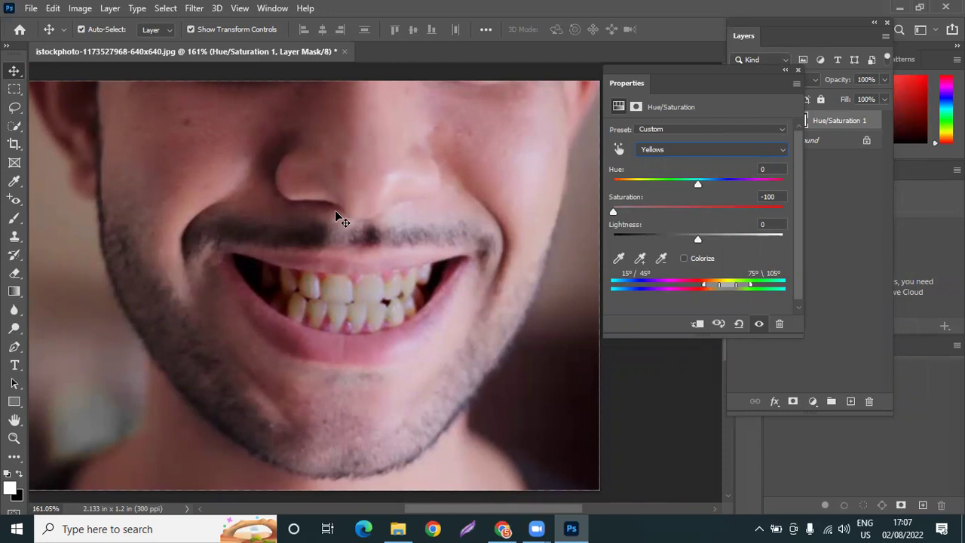
Close the adjustment properties and toggle the Hue/Saturation layer's visibility to compare the whole photo before and after
{"action": "scroll", "coordinate": [417, 250], "scroll_direction": "down", "scroll_amount": 3}
{"action": "left_click", "coordinate": [417, 249]}
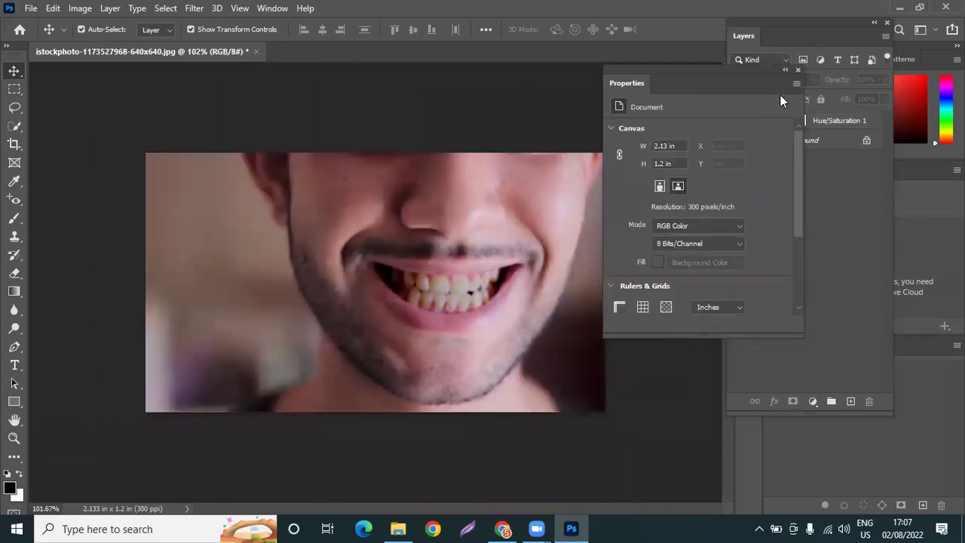
{"action": "left_click", "coordinate": [798, 68]}
{"action": "left_click", "coordinate": [738, 120]}
{"action": "left_click", "coordinate": [737, 120]}
{"action": "left_click", "coordinate": [738, 121]}
{"action": "left_click", "coordinate": [739, 120]}
{"action": "left_click", "coordinate": [739, 120]}
{"action": "left_click", "coordinate": [738, 121]}
{"action": "left_click", "coordinate": [738, 121]}
{"action": "left_click", "coordinate": [739, 121]}
{"action": "left_click", "coordinate": [738, 121]}
{"action": "left_click", "coordinate": [739, 121]}
{"action": "left_click", "coordinate": [738, 120]}
{"action": "left_click", "coordinate": [739, 121]}
{"action": "left_click", "coordinate": [738, 121]}
{"action": "left_click", "coordinate": [739, 120]}
{"action": "left_click", "coordinate": [739, 120]}
{"action": "left_click", "coordinate": [738, 121]}
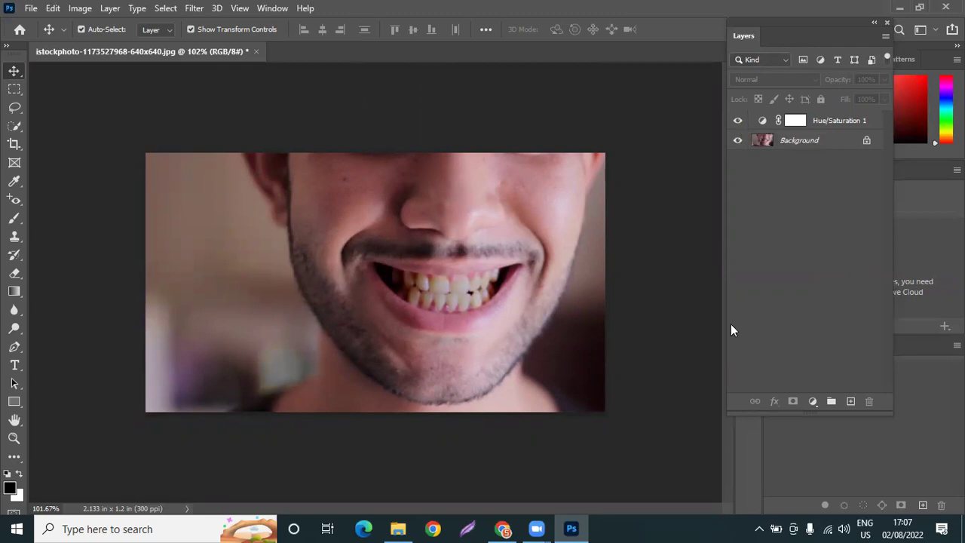
Invert the Hue/Saturation layer's mask to black and close the mask properties
{"action": "left_click", "coordinate": [793, 122]}
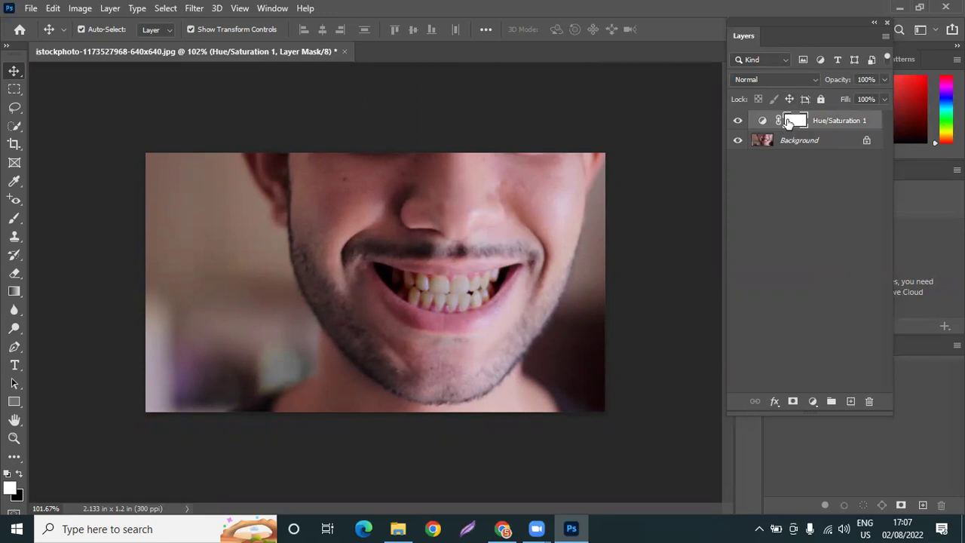
{"action": "double_click", "coordinate": [763, 122]}
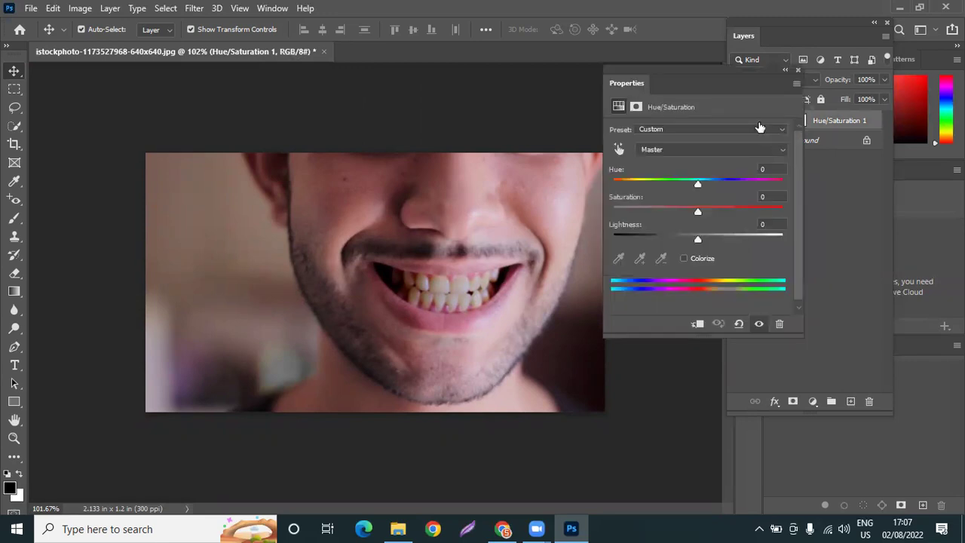
{"action": "left_click_drag", "start_coordinate": [685, 67], "coordinate": [561, 94]}
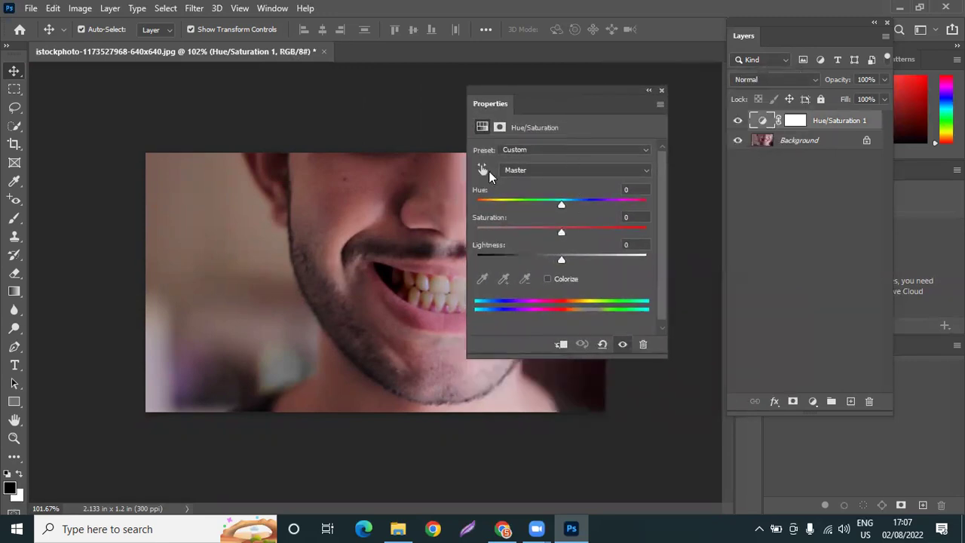
{"action": "left_click", "coordinate": [499, 129]}
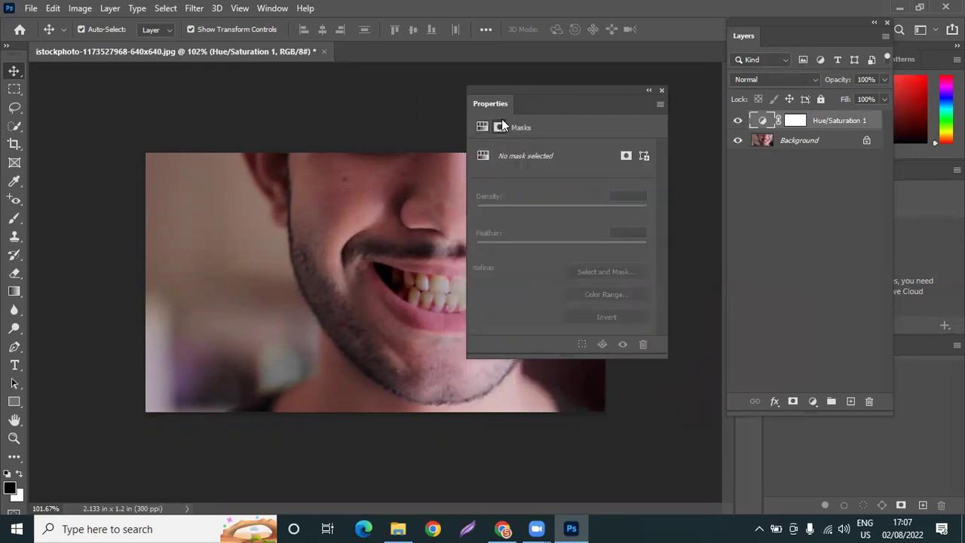
{"action": "left_click", "coordinate": [840, 123]}
{"action": "left_click", "coordinate": [832, 125], "text": "ctrl"}
{"action": "left_click", "coordinate": [832, 125]}
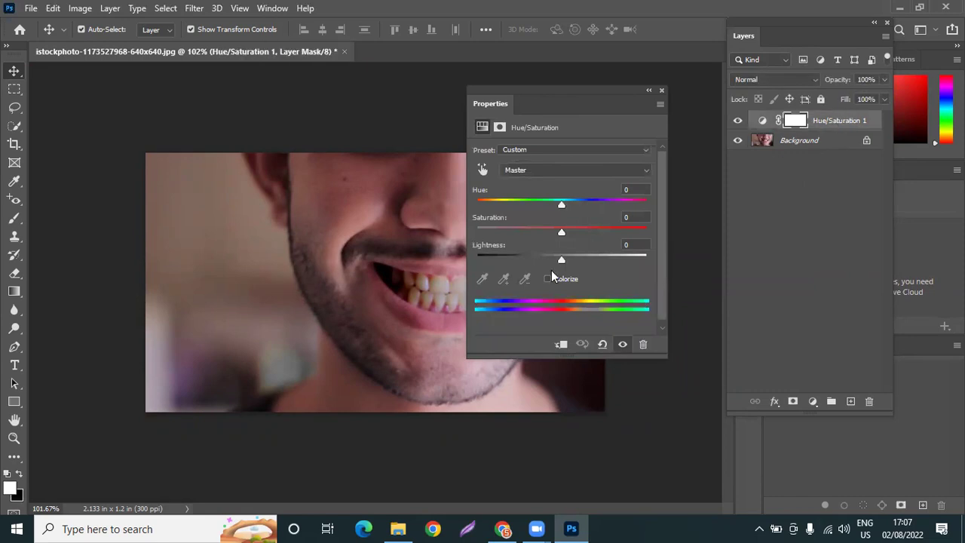
{"action": "left_click", "coordinate": [499, 128]}
{"action": "left_click", "coordinate": [607, 318]}
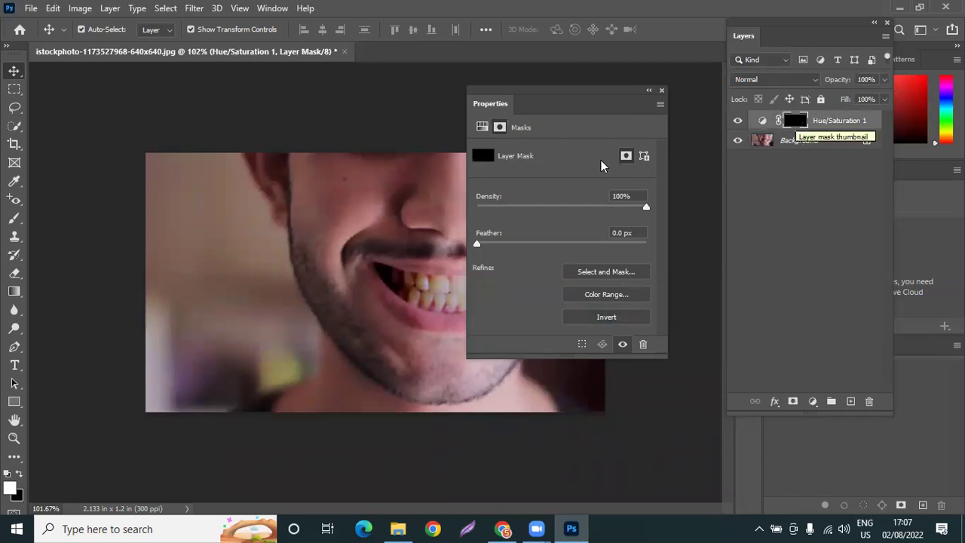
{"action": "left_click", "coordinate": [661, 90]}
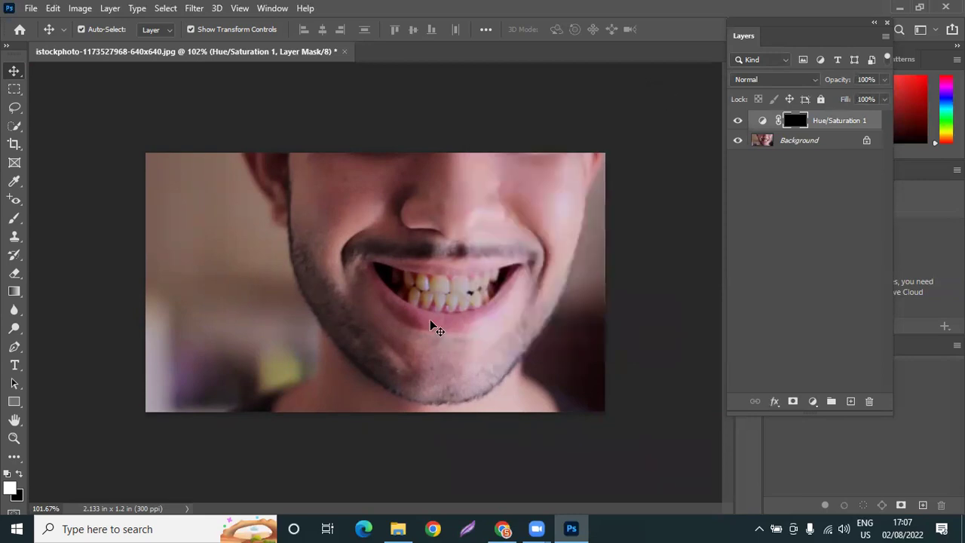
Choose the Brush tool for painting on the mask and set its flow to 56%
{"action": "scroll", "coordinate": [452, 321], "scroll_direction": "up", "scroll_amount": 3}
{"action": "scroll", "coordinate": [484, 309], "scroll_direction": "up", "scroll_amount": 2}
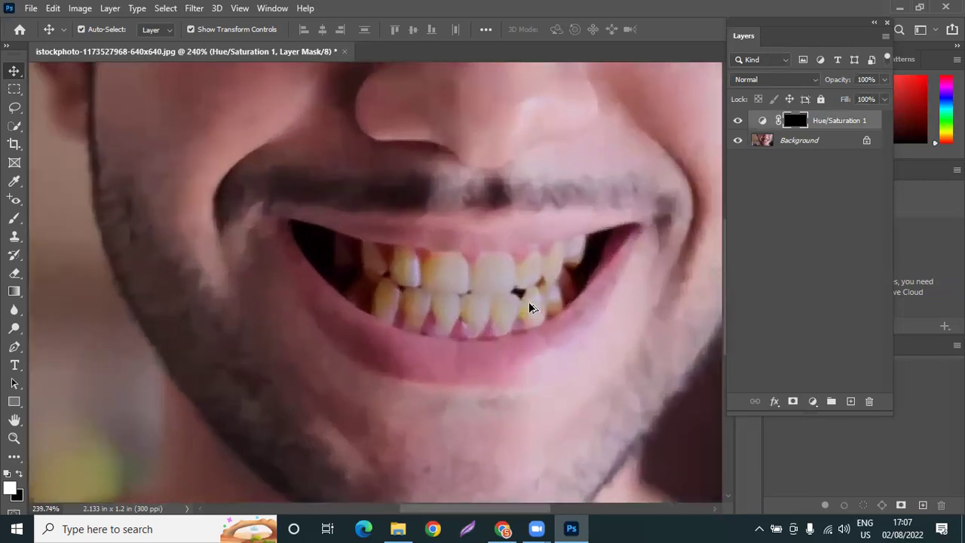
{"action": "left_click", "coordinate": [14, 218]}
{"action": "left_click", "coordinate": [79, 220]}
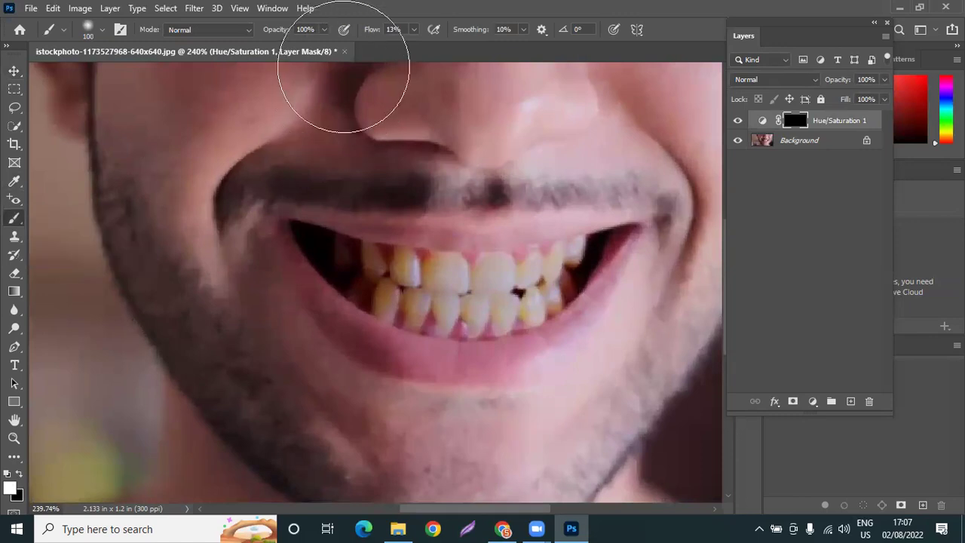
{"action": "left_click_drag", "start_coordinate": [369, 30], "coordinate": [433, 50]}
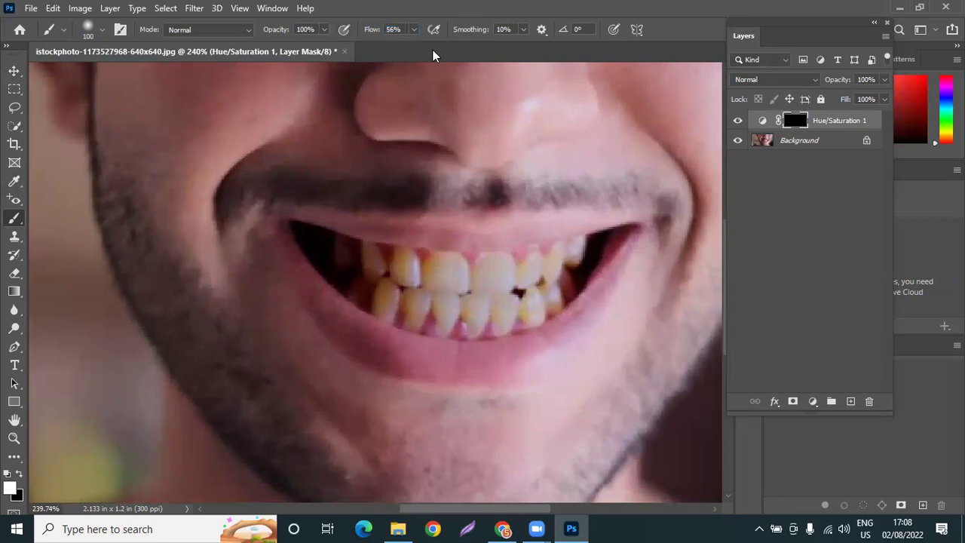
{"action": "left_click", "coordinate": [102, 31]}
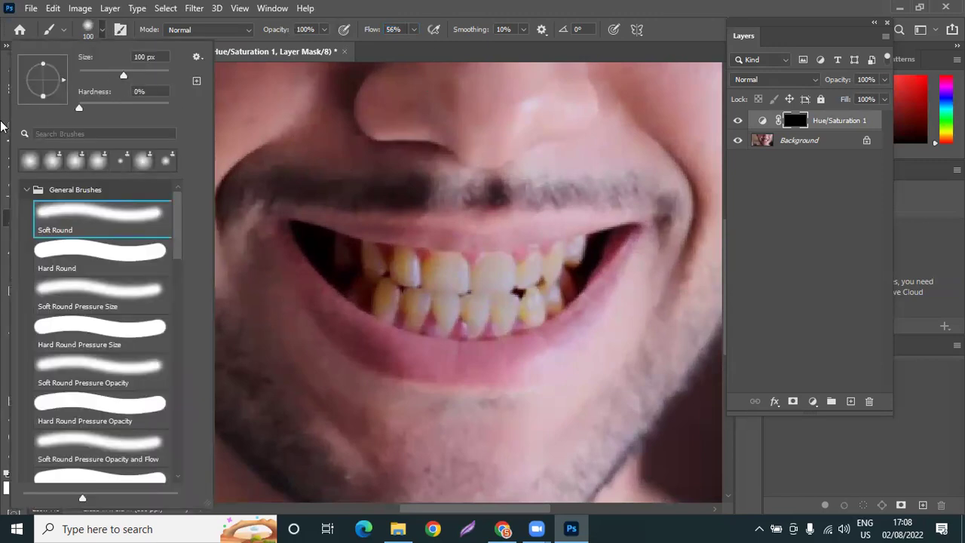
{"action": "key", "text": "Return"}
Reduce the brush size to 20 px to fit the individual teeth
{"action": "left_click_drag", "start_coordinate": [456, 299], "coordinate": [469, 269]}
{"action": "key", "text": "bracketleft"}
{"action": "key", "text": "bracketleft"}
{"action": "key", "text": "bracketleft"}
{"action": "key", "text": "bracketleft"}
{"action": "key", "text": "bracketleft"}
{"action": "key", "text": "bracketleft"}
{"action": "key", "text": "bracketleft"}
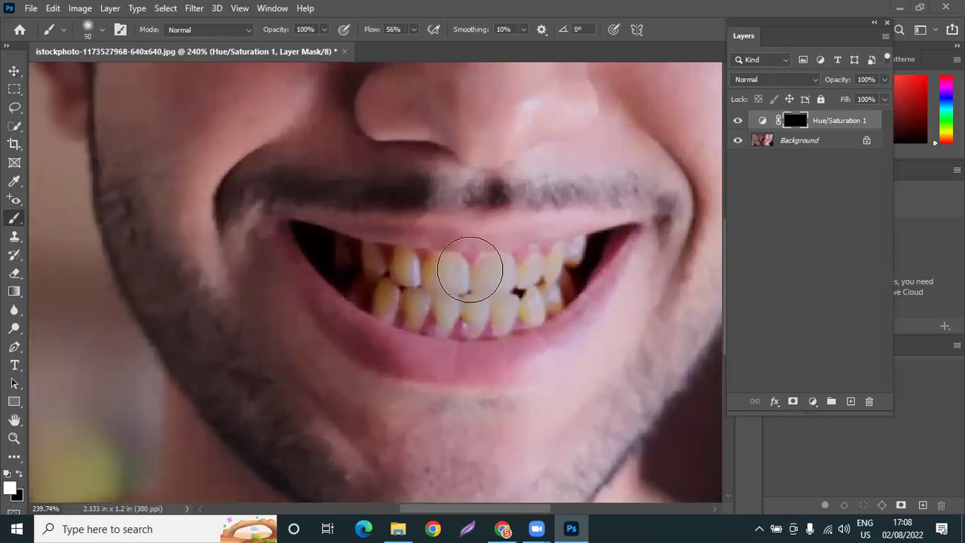
{"action": "key", "text": "bracketleft"}
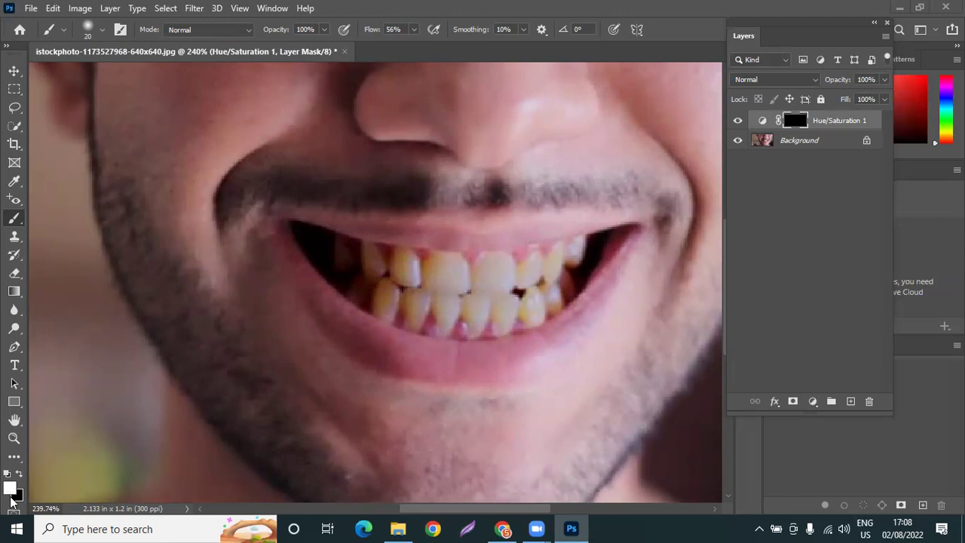
Set the background colour to pure white (ffffff)
{"action": "left_click", "coordinate": [15, 496]}
{"action": "left_click_drag", "start_coordinate": [638, 187], "coordinate": [596, 60]}
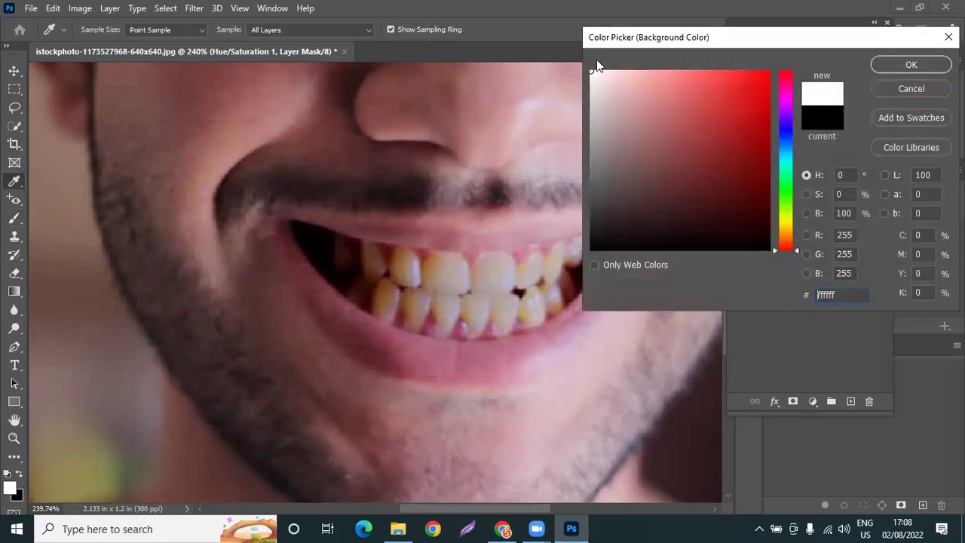
{"action": "key", "text": "Return"}
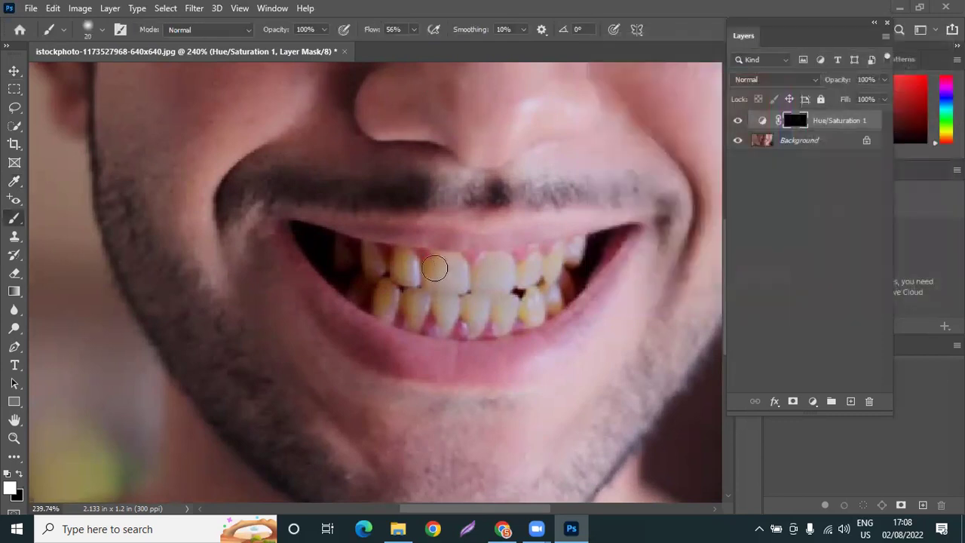
Paint white over the upper and lower teeth on the Hue/Saturation mask, raising the brush flow to 65%
{"action": "mouse_move", "coordinate": [441, 293]}
{"action": "left_mouse_down"}
{"action": "mouse_move", "coordinate": [474, 274]}
{"action": "mouse_move", "coordinate": [526, 308]}
{"action": "mouse_move", "coordinate": [550, 299]}
{"action": "mouse_move", "coordinate": [532, 312]}
{"action": "mouse_move", "coordinate": [547, 302]}
{"action": "mouse_move", "coordinate": [539, 317]}
{"action": "mouse_move", "coordinate": [529, 300]}
{"action": "mouse_move", "coordinate": [566, 265]}
{"action": "mouse_move", "coordinate": [602, 265]}
{"action": "mouse_move", "coordinate": [594, 247]}
{"action": "mouse_move", "coordinate": [585, 260]}
{"action": "mouse_move", "coordinate": [454, 291]}
{"action": "mouse_move", "coordinate": [398, 279]}
{"action": "mouse_move", "coordinate": [410, 306]}
{"action": "mouse_move", "coordinate": [393, 300]}
{"action": "mouse_move", "coordinate": [376, 312]}
{"action": "mouse_move", "coordinate": [389, 322]}
{"action": "mouse_move", "coordinate": [382, 260]}
{"action": "left_mouse_up"}
{"action": "left_click_drag", "start_coordinate": [373, 30], "coordinate": [380, 32]}
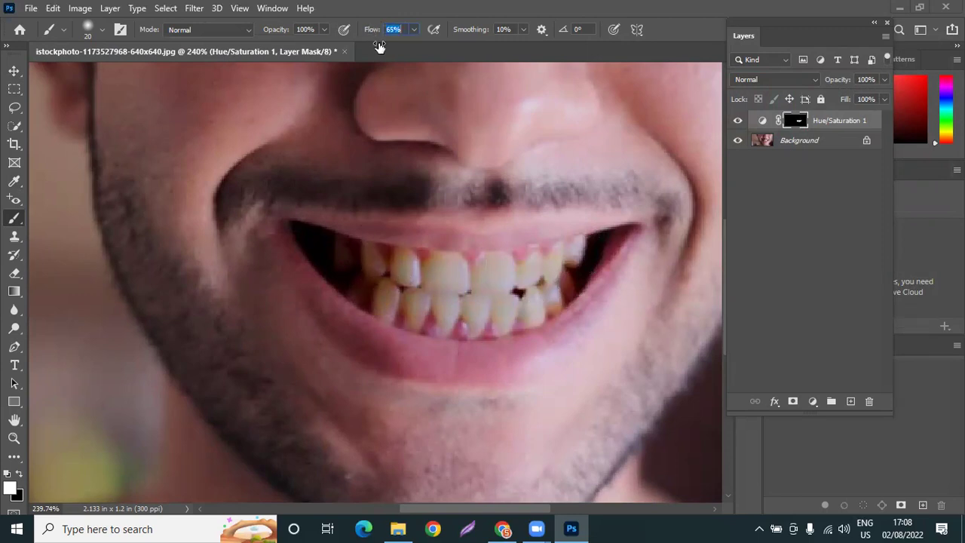
{"action": "mouse_move", "coordinate": [368, 273]}
{"action": "left_mouse_down"}
{"action": "mouse_move", "coordinate": [377, 276]}
{"action": "mouse_move", "coordinate": [342, 256]}
{"action": "mouse_move", "coordinate": [400, 304]}
{"action": "mouse_move", "coordinate": [397, 254]}
{"action": "mouse_move", "coordinate": [424, 259]}
{"action": "mouse_move", "coordinate": [383, 259]}
{"action": "mouse_move", "coordinate": [571, 257]}
{"action": "mouse_move", "coordinate": [559, 304]}
{"action": "mouse_move", "coordinate": [491, 335]}
{"action": "mouse_move", "coordinate": [394, 321]}
{"action": "mouse_move", "coordinate": [398, 289]}
{"action": "mouse_move", "coordinate": [539, 257]}
{"action": "left_mouse_up"}
Toggle the masked Hue/Saturation layer's visibility to compare the teeth before and after painting
{"action": "left_click", "coordinate": [737, 121]}
{"action": "left_click", "coordinate": [739, 121]}
{"action": "left_click", "coordinate": [738, 122]}
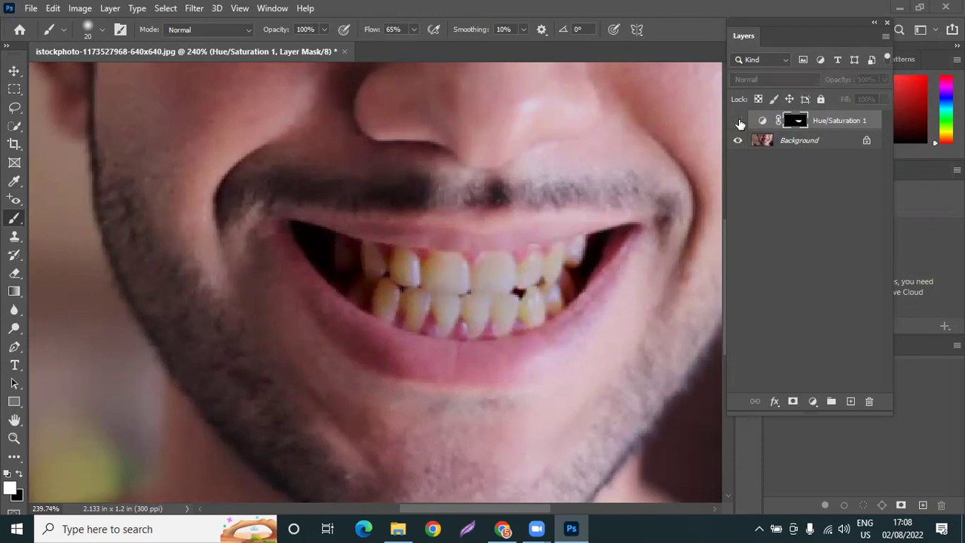
{"action": "left_click", "coordinate": [739, 121]}
{"action": "left_click", "coordinate": [738, 121]}
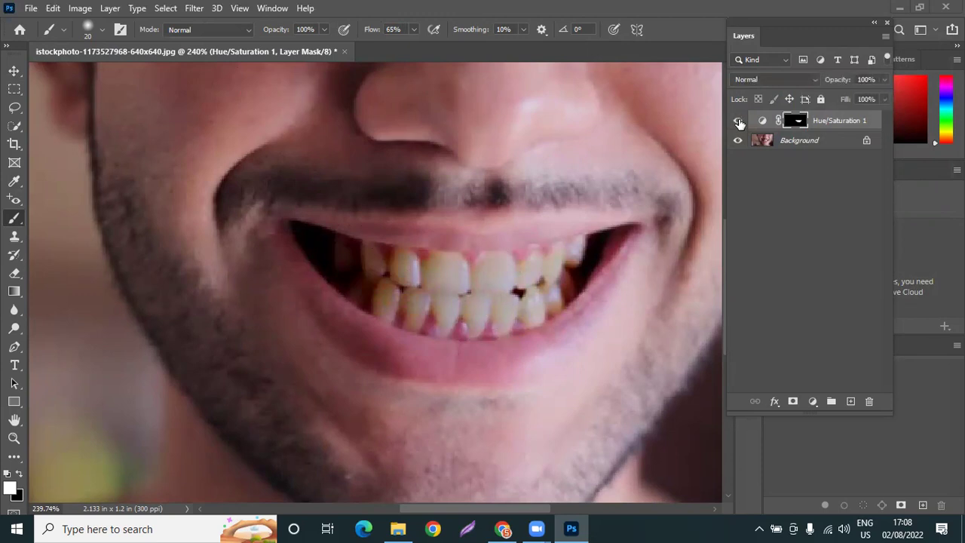
Switch to the Move tool and review the whole photo with the Background layer selected
{"action": "left_click", "coordinate": [15, 68]}
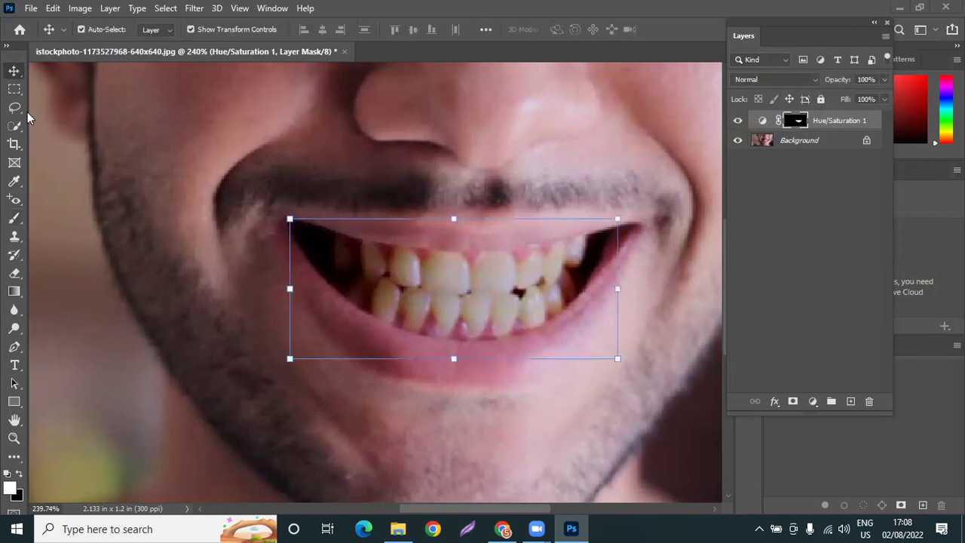
{"action": "scroll", "coordinate": [245, 241], "scroll_direction": "down", "scroll_amount": 1}
{"action": "scroll", "coordinate": [249, 241], "scroll_direction": "down", "scroll_amount": 9}
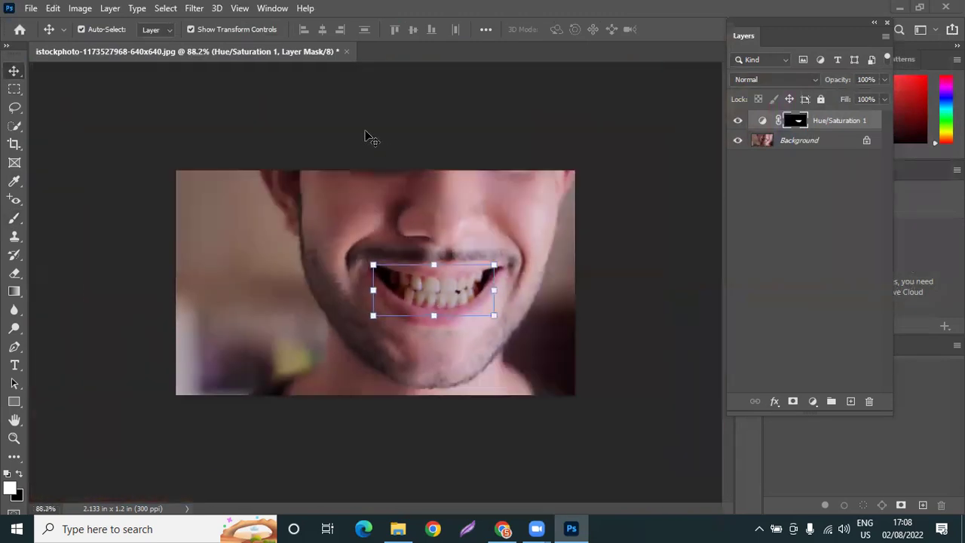
{"action": "left_click", "coordinate": [800, 140]}
{"action": "left_click", "coordinate": [407, 287]}
{"action": "left_click", "coordinate": [550, 157]}
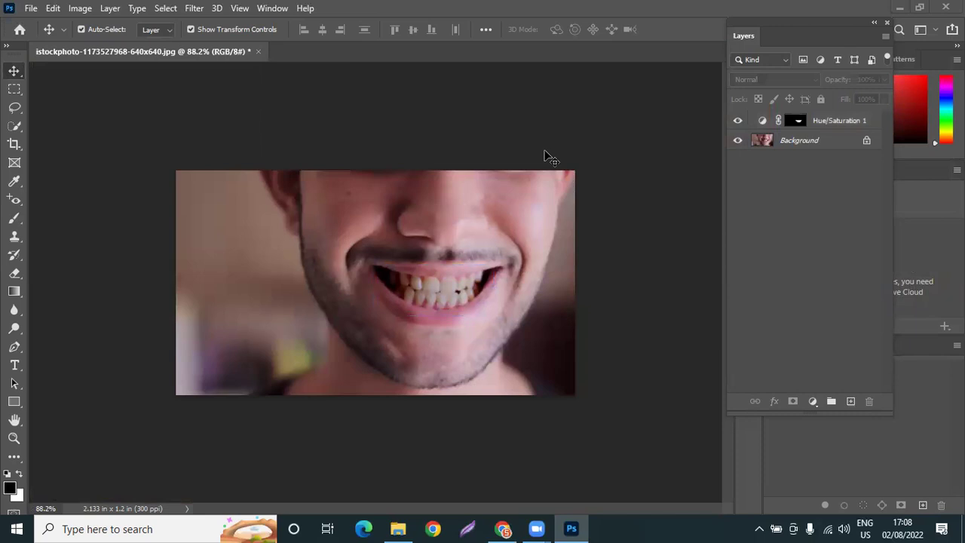
Close the teeth photo without saving and open how-to-change-the-color-of-an-object-in-a-picture.jpg from Downloads
{"action": "left_click", "coordinate": [258, 51]}
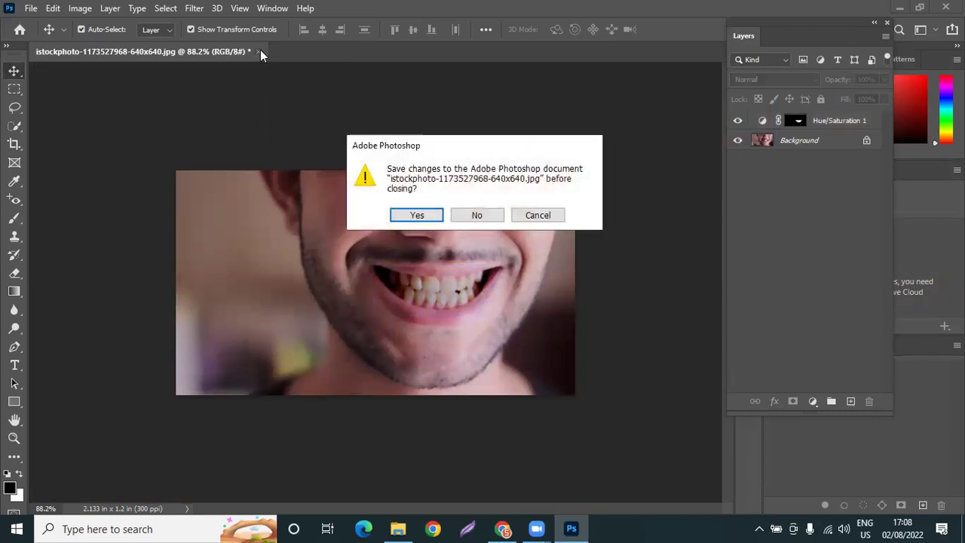
{"action": "left_click", "coordinate": [476, 215]}
{"action": "left_click", "coordinate": [31, 8]}
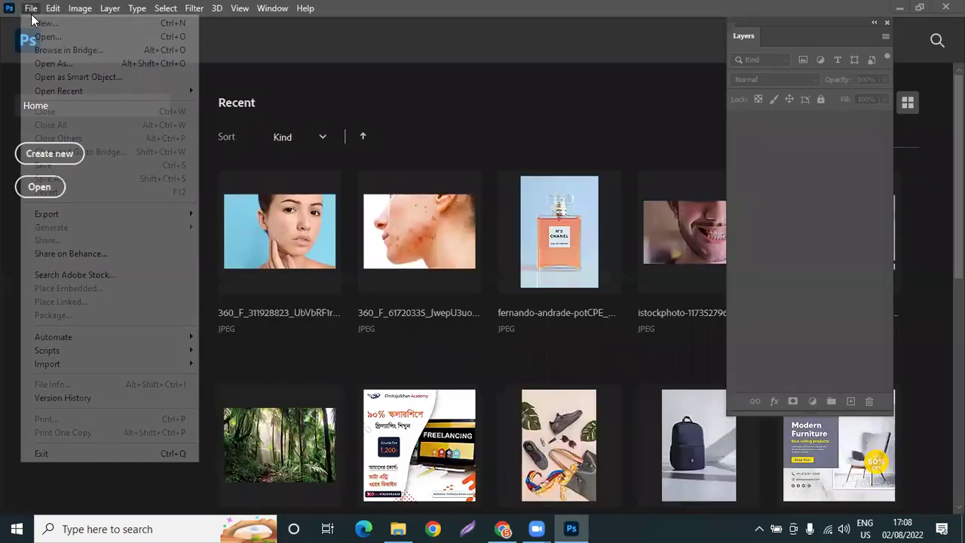
{"action": "left_click", "coordinate": [46, 36]}
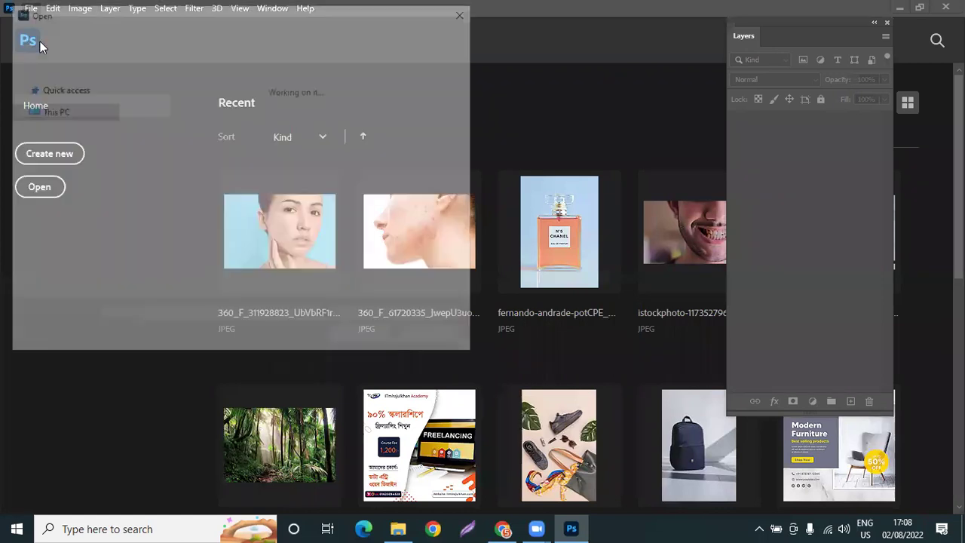
{"action": "left_click", "coordinate": [249, 162]}
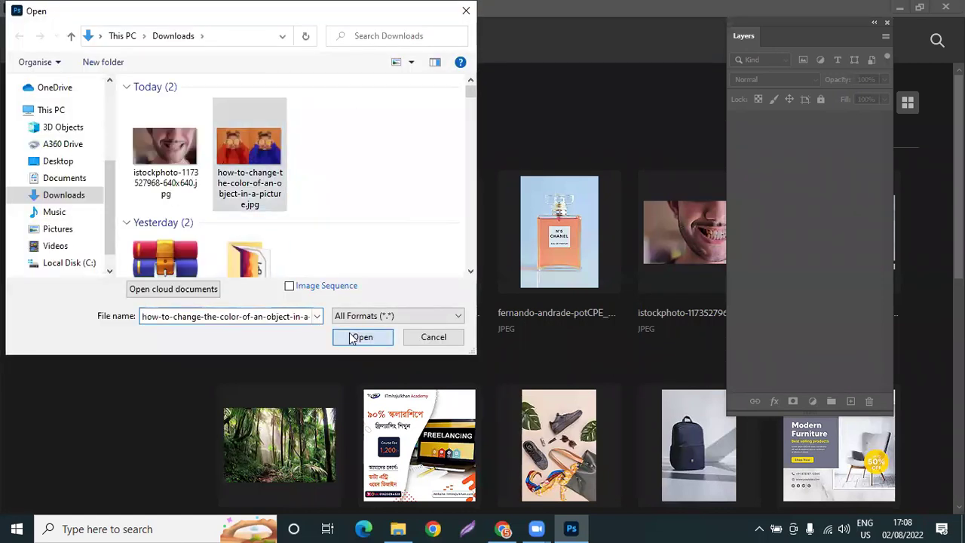
{"action": "left_click", "coordinate": [361, 337]}
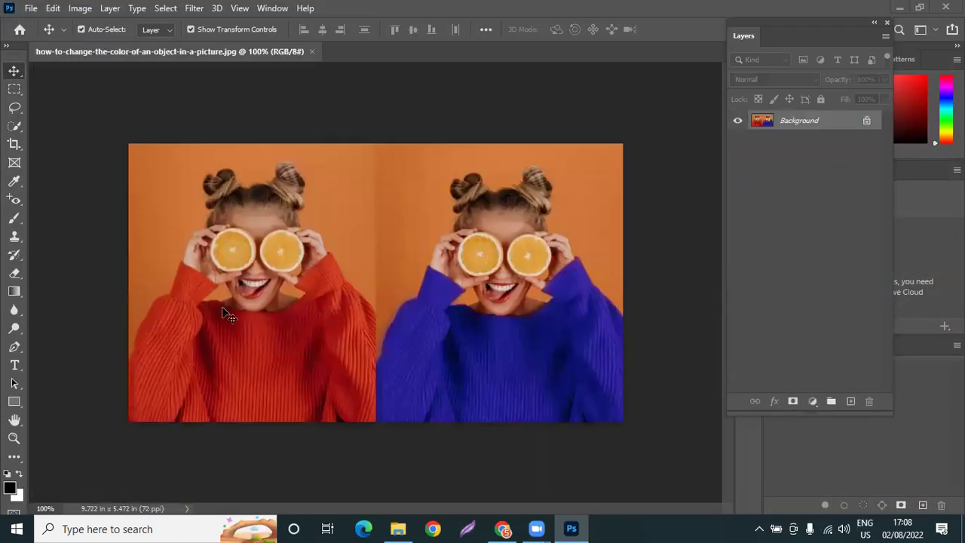
Add a Hue/Saturation adjustment layer above the Background and move its properties clear of the image
{"action": "scroll", "coordinate": [225, 317], "scroll_direction": "up", "scroll_amount": 1}
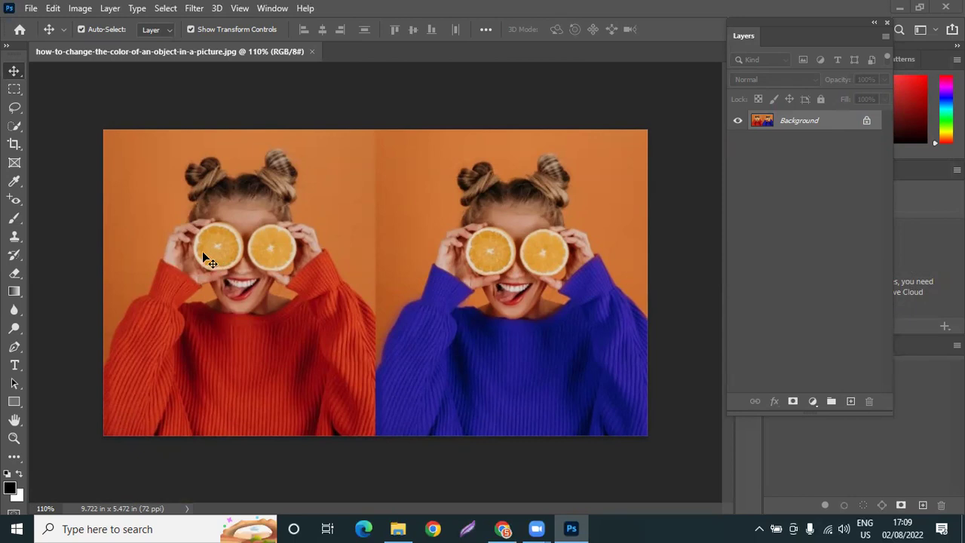
{"action": "left_click_drag", "start_coordinate": [789, 27], "coordinate": [755, 34]}
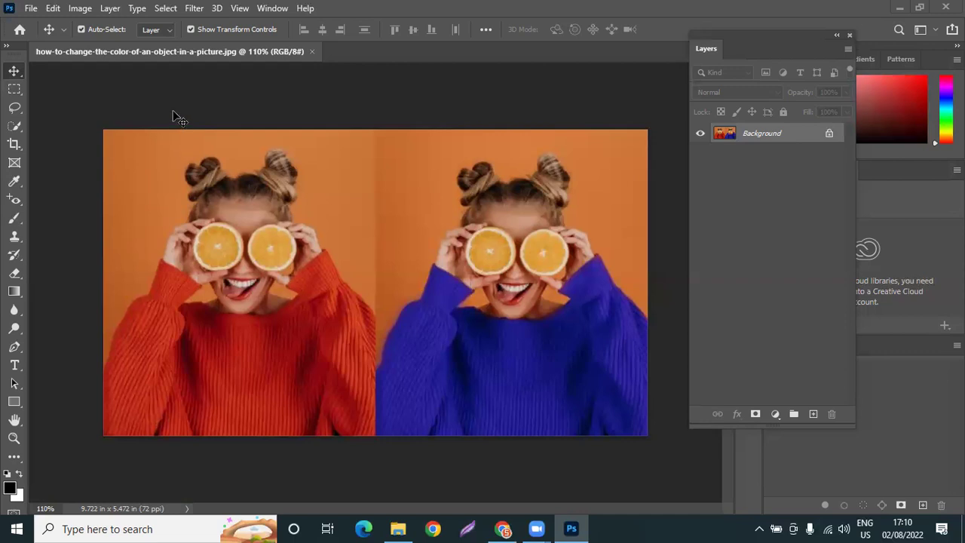
{"action": "left_click", "coordinate": [775, 414]}
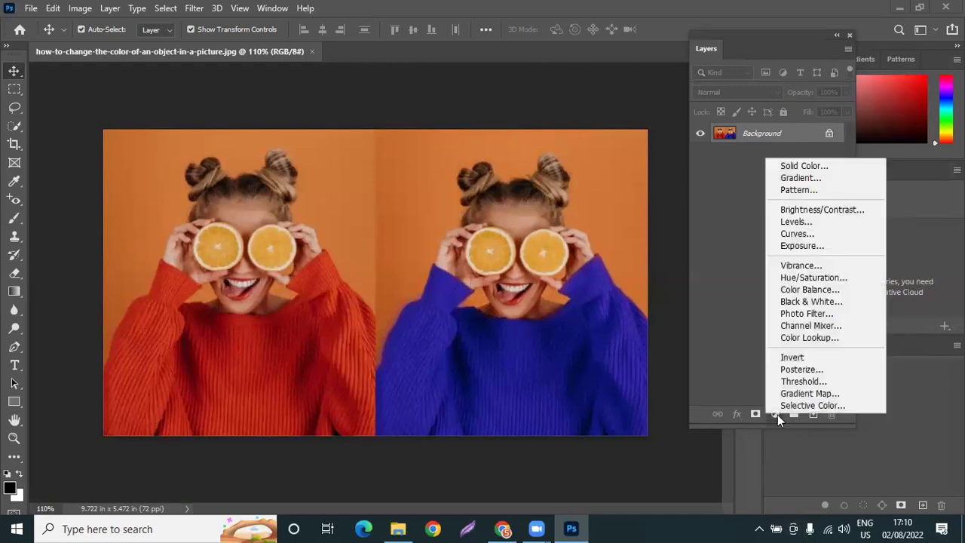
{"action": "left_click", "coordinate": [824, 282]}
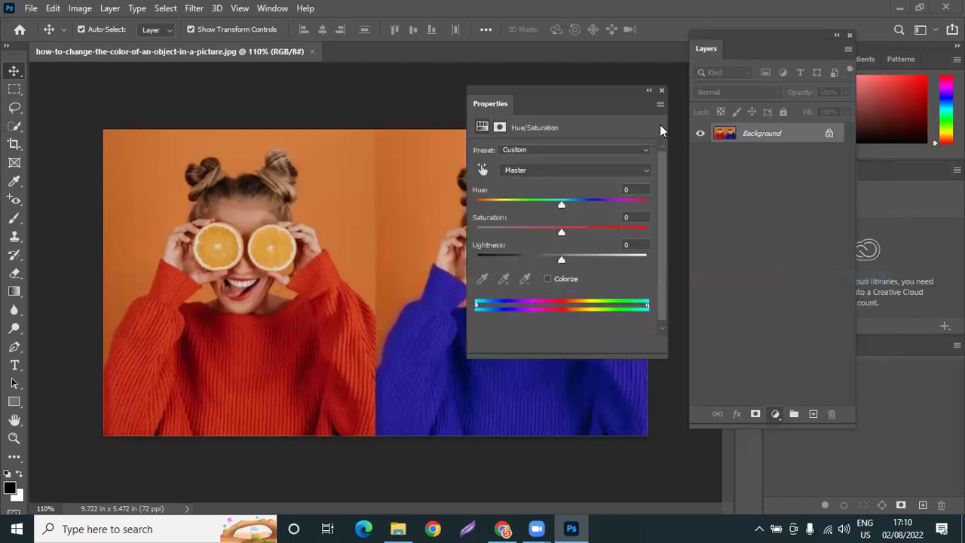
{"action": "left_click_drag", "start_coordinate": [562, 94], "coordinate": [765, 191]}
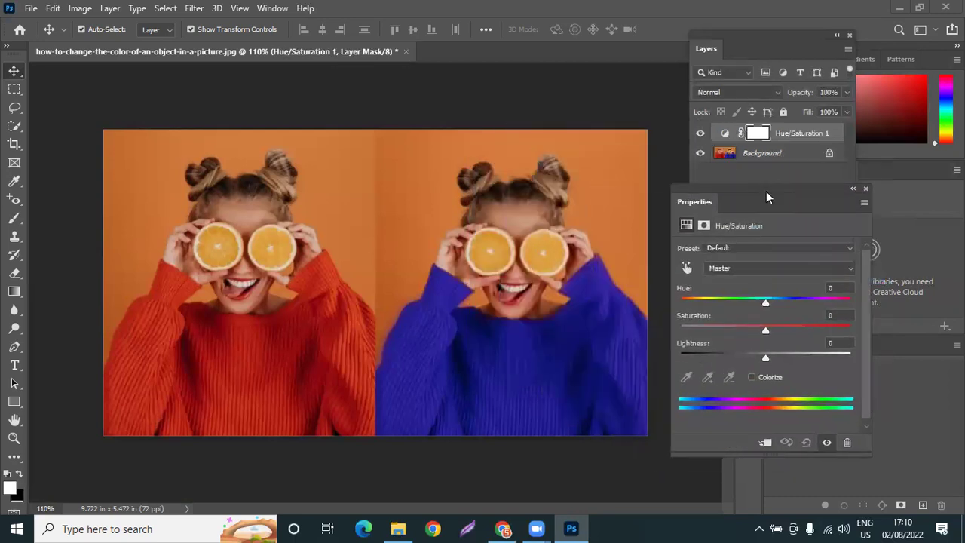
Sample the orange backdrop, the blue sweater and the forehead with the on-image adjustment tool to target their colour ranges
{"action": "left_click", "coordinate": [689, 270]}
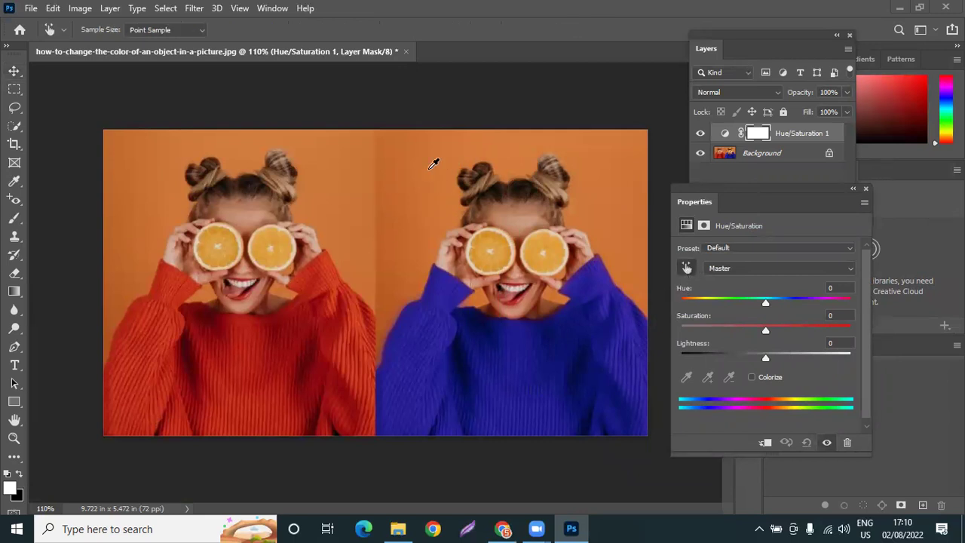
{"action": "left_click", "coordinate": [132, 136]}
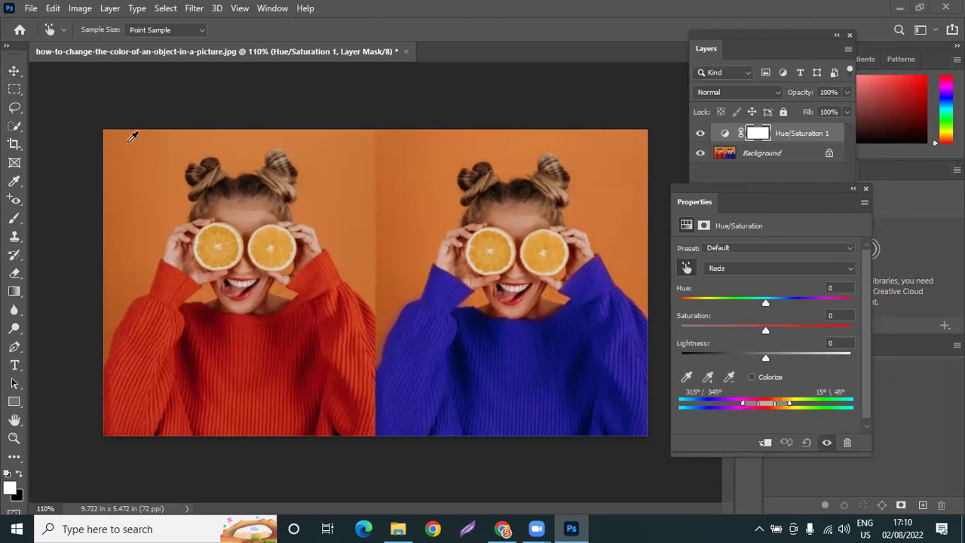
{"action": "left_click", "coordinate": [532, 353]}
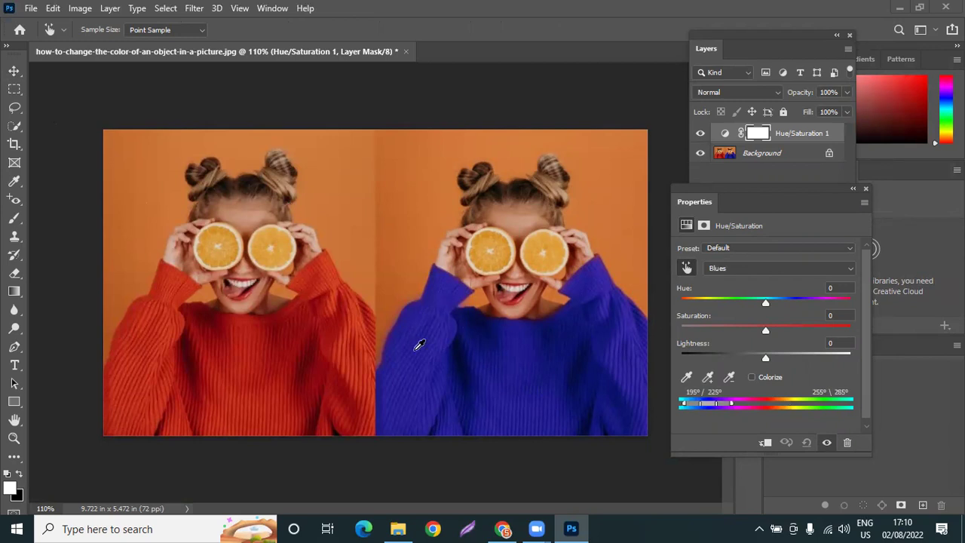
{"action": "left_click", "coordinate": [519, 217]}
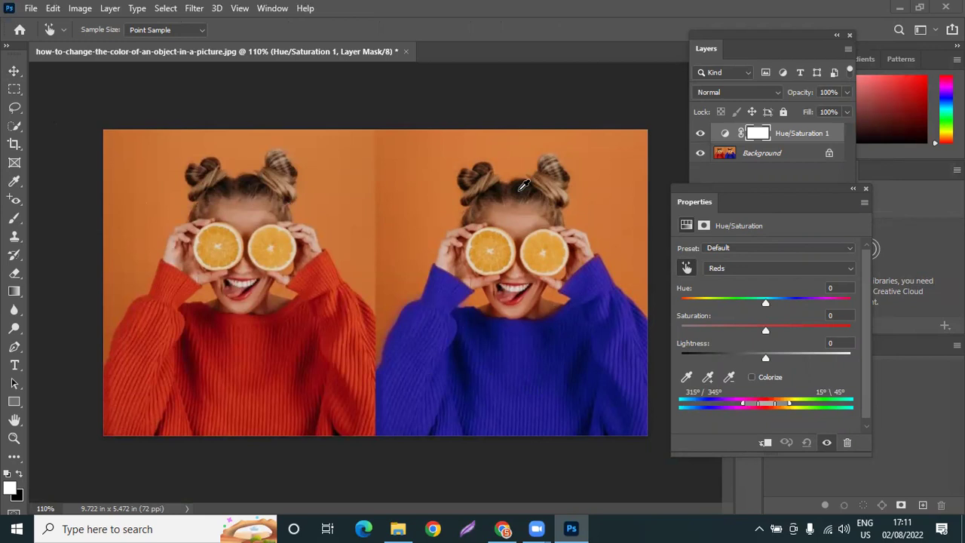
Sample the orange slice and red sweater, shift the Reds hue to +151, and reset it to 0
{"action": "left_click", "coordinate": [213, 234]}
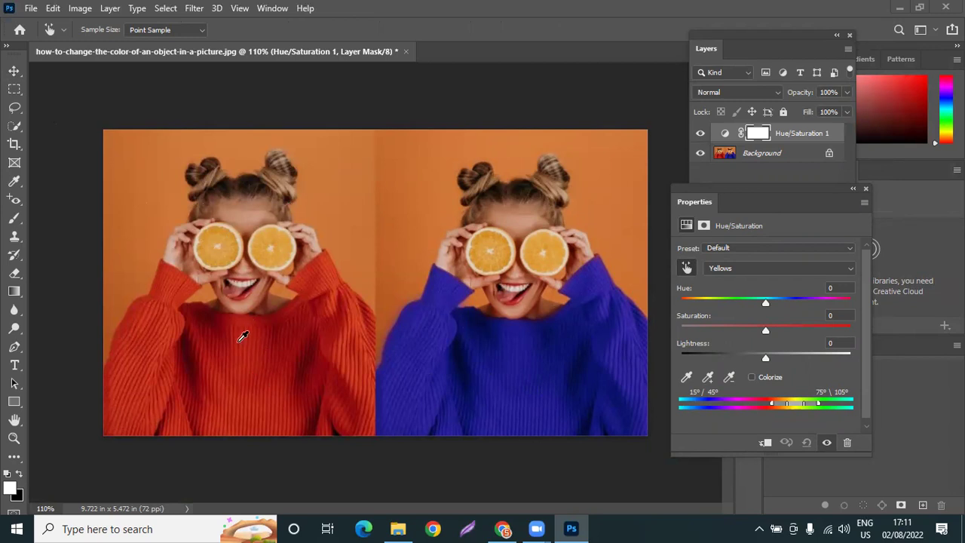
{"action": "left_click", "coordinate": [190, 356]}
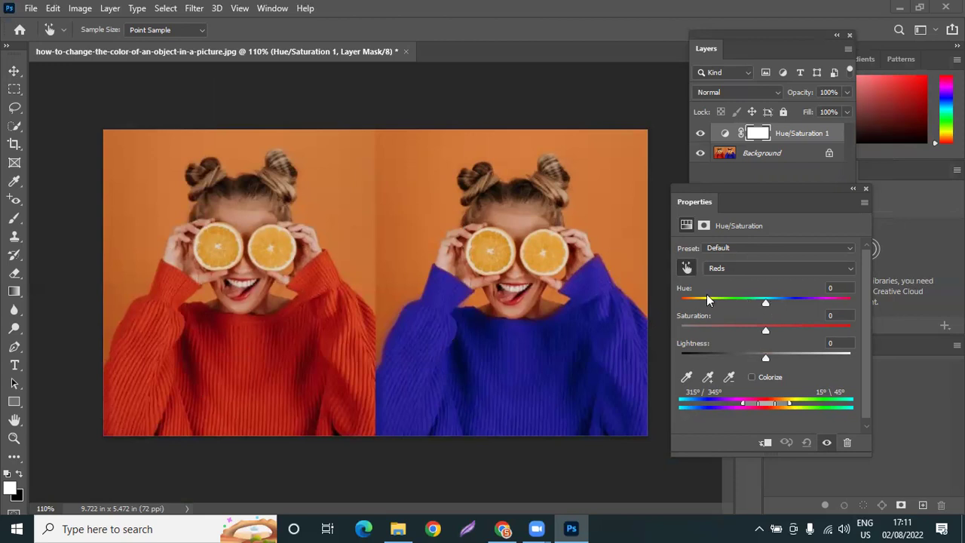
{"action": "mouse_move", "coordinate": [767, 302]}
{"action": "left_mouse_down"}
{"action": "mouse_move", "coordinate": [802, 300]}
{"action": "mouse_move", "coordinate": [767, 306]}
{"action": "left_mouse_up"}
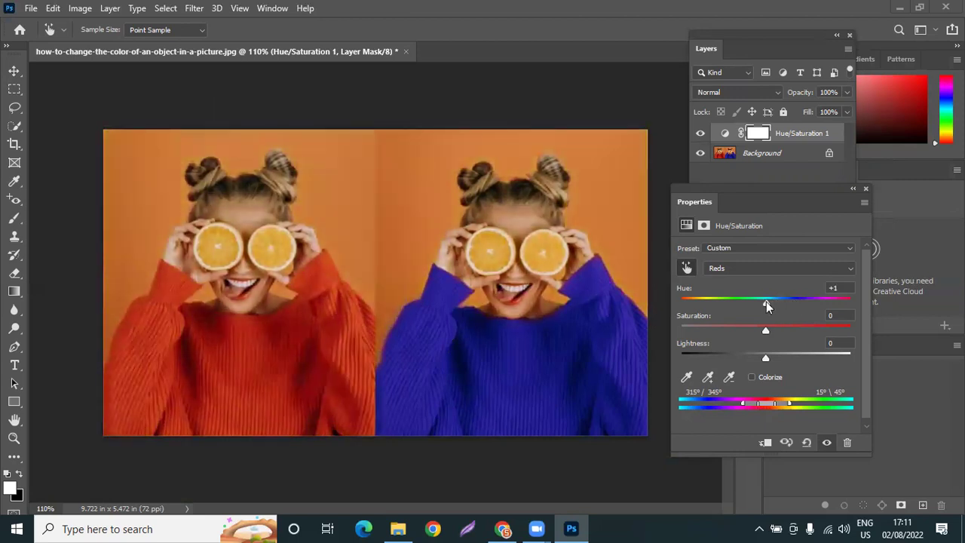
{"action": "left_click_drag", "start_coordinate": [766, 303], "coordinate": [841, 299]}
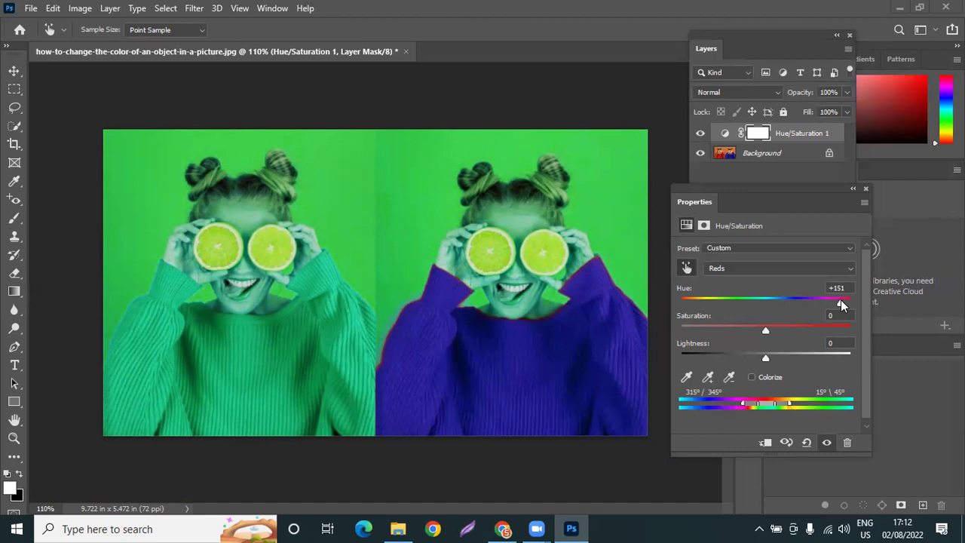
{"action": "left_click", "coordinate": [848, 289]}
{"action": "type", "text": "0"}
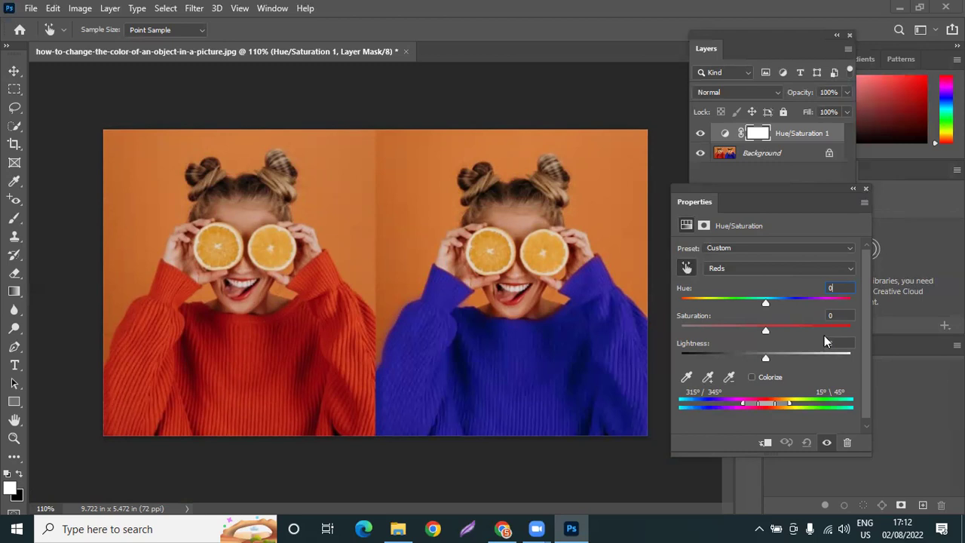
Set the Reds hue to +38 and brush it onto the front of the red sweater through an inverted layer mask
{"action": "left_click_drag", "start_coordinate": [771, 300], "coordinate": [798, 299]}
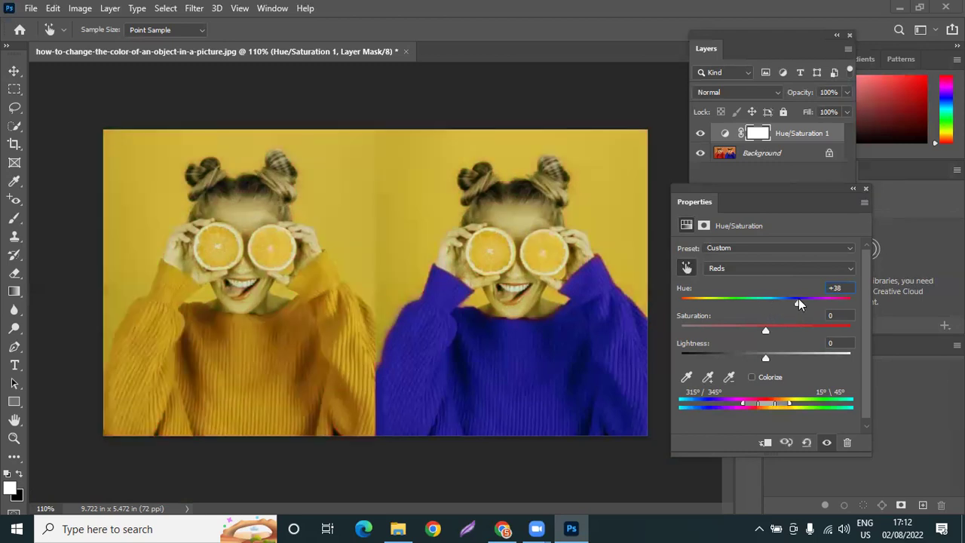
{"action": "left_click", "coordinate": [705, 225]}
{"action": "left_click", "coordinate": [819, 416]}
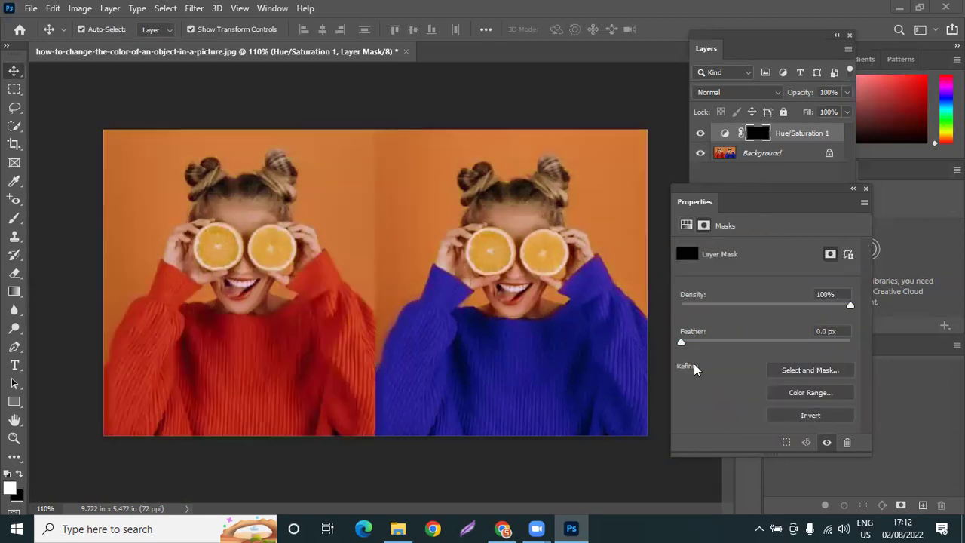
{"action": "left_click", "coordinate": [15, 220]}
{"action": "mouse_move", "coordinate": [258, 379]}
{"action": "left_mouse_down"}
{"action": "mouse_move", "coordinate": [261, 409]}
{"action": "mouse_move", "coordinate": [243, 341]}
{"action": "mouse_move", "coordinate": [207, 358]}
{"action": "mouse_move", "coordinate": [223, 422]}
{"action": "mouse_move", "coordinate": [215, 388]}
{"action": "left_mouse_up"}
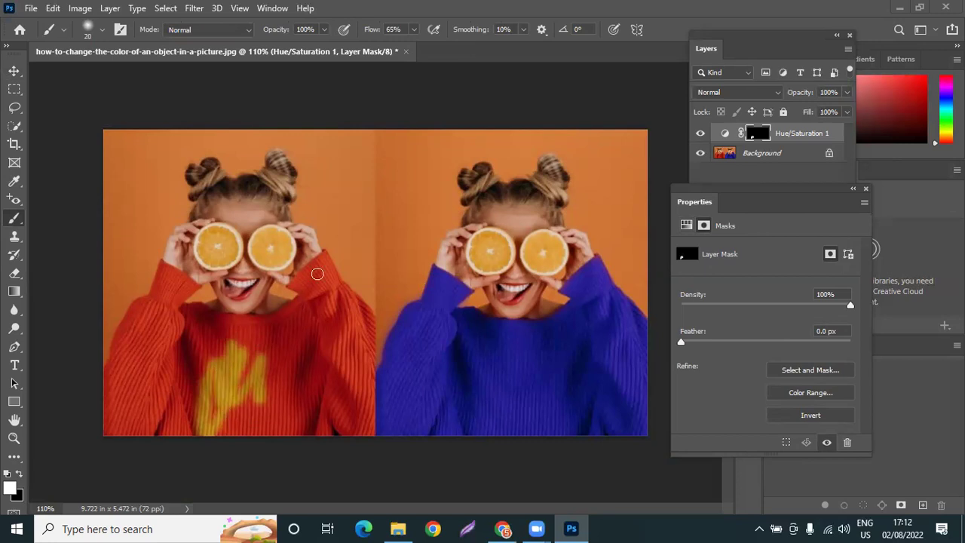
Close the adjustment properties and delete the Hue/Saturation 1 layer
{"action": "key", "text": "z"}
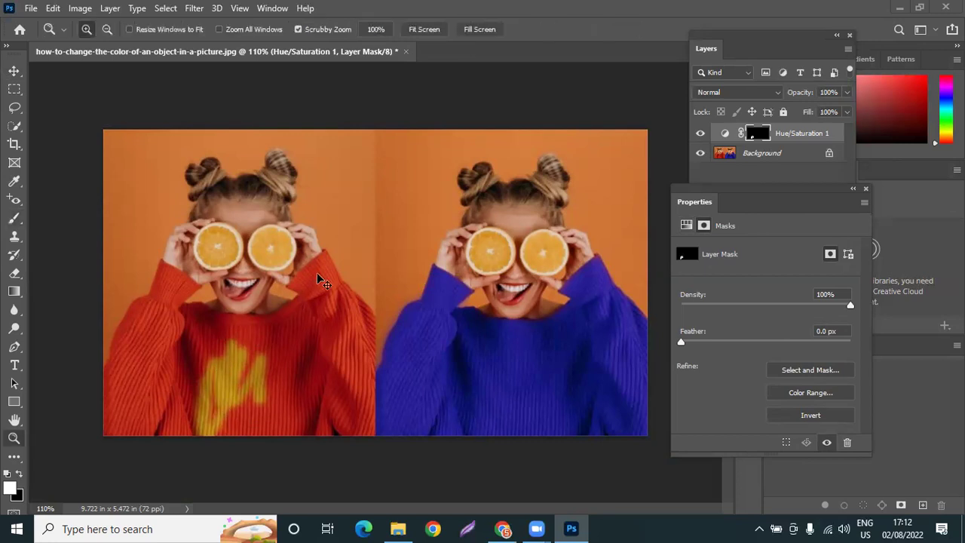
{"action": "left_click", "coordinate": [865, 189]}
{"action": "left_click_drag", "start_coordinate": [820, 138], "coordinate": [831, 414]}
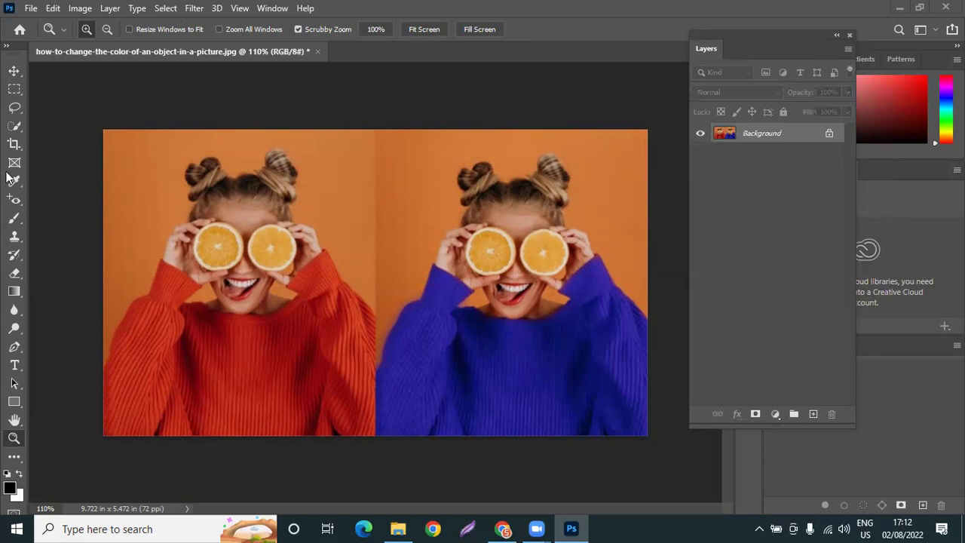
Select the whole red sweater with the Quick Selection tool at brush size 15
{"action": "left_click", "coordinate": [14, 108]}
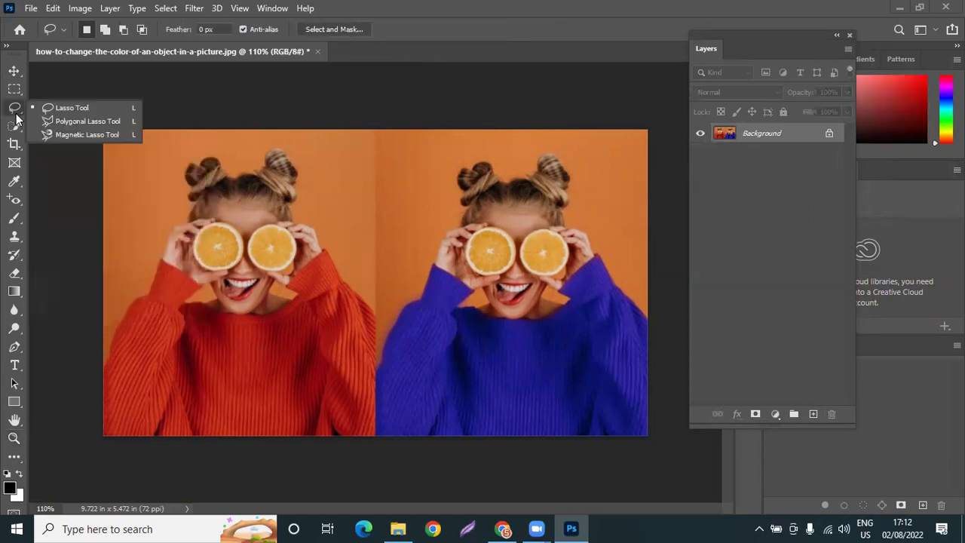
{"action": "left_click", "coordinate": [15, 126]}
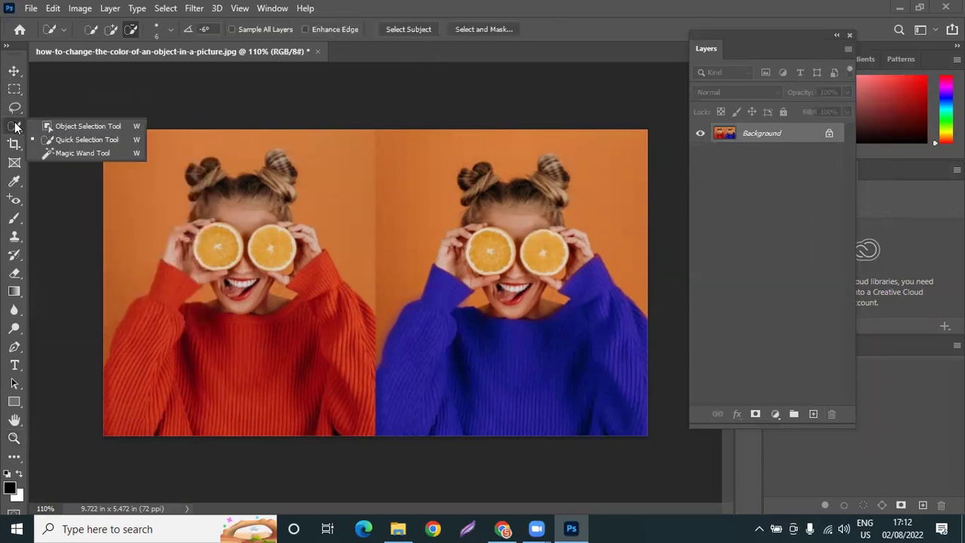
{"action": "left_click", "coordinate": [56, 132]}
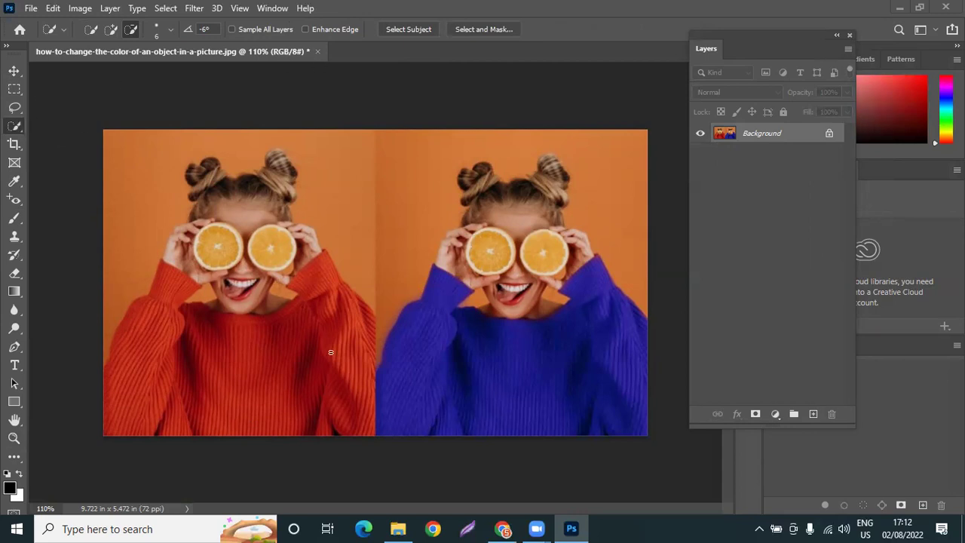
{"action": "key", "text": "bracketright"}
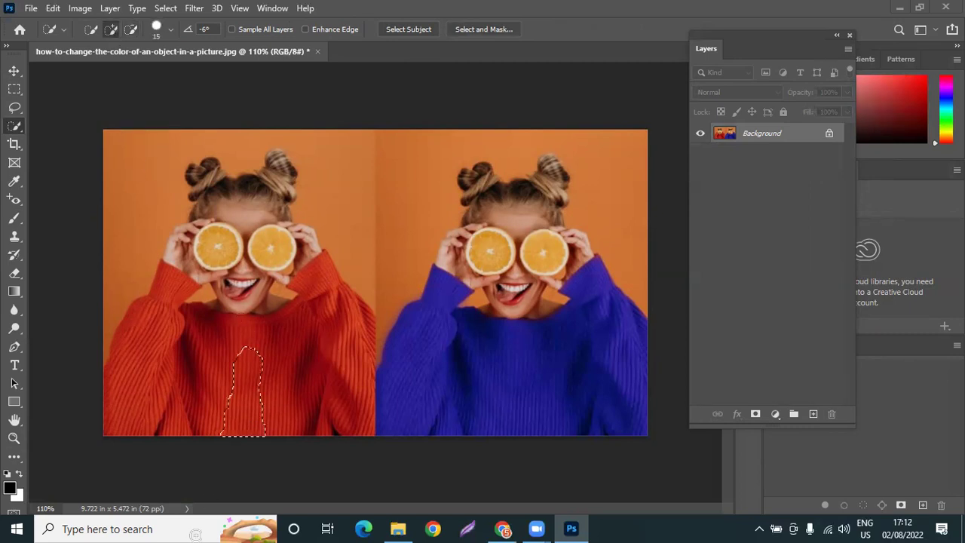
{"action": "left_click_drag", "start_coordinate": [146, 316], "coordinate": [226, 392]}
{"action": "mouse_move", "coordinate": [318, 316]}
{"action": "left_mouse_down"}
{"action": "mouse_move", "coordinate": [329, 480]}
{"action": "mouse_move", "coordinate": [321, 527]}
{"action": "mouse_move", "coordinate": [320, 387]}
{"action": "mouse_move", "coordinate": [308, 340]}
{"action": "mouse_move", "coordinate": [130, 357]}
{"action": "mouse_move", "coordinate": [107, 328]}
{"action": "left_mouse_up"}
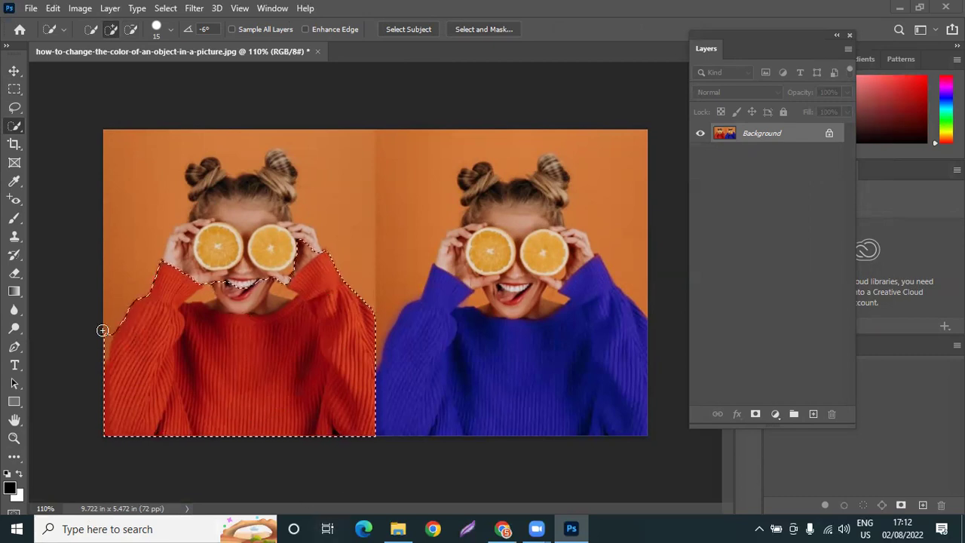
Subtract the strip of orange backdrop beside the left sleeve from the sweater selection
{"action": "scroll", "coordinate": [90, 332], "scroll_direction": "up", "scroll_amount": 5}
{"action": "scroll", "coordinate": [90, 331], "scroll_direction": "up", "scroll_amount": 2}
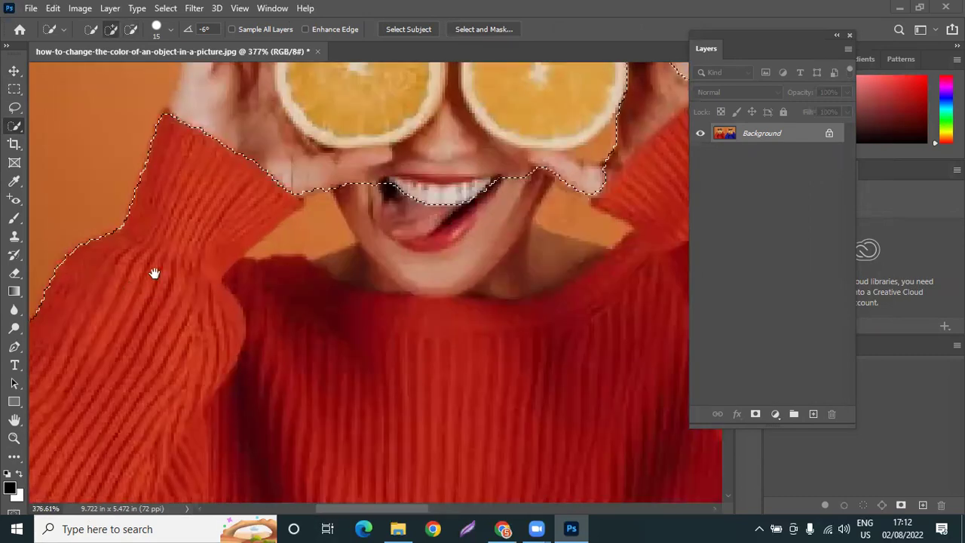
{"action": "left_click_drag", "start_coordinate": [153, 274], "coordinate": [610, 159]}
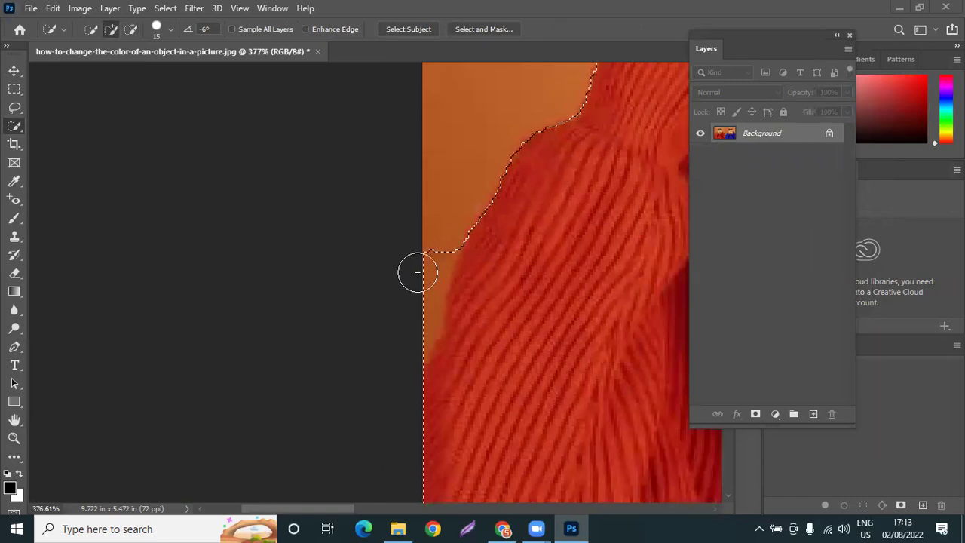
{"action": "mouse_move", "coordinate": [347, 346]}
{"action": "left_mouse_down"}
{"action": "mouse_move", "coordinate": [412, 332]}
{"action": "mouse_move", "coordinate": [398, 345]}
{"action": "left_mouse_up"}
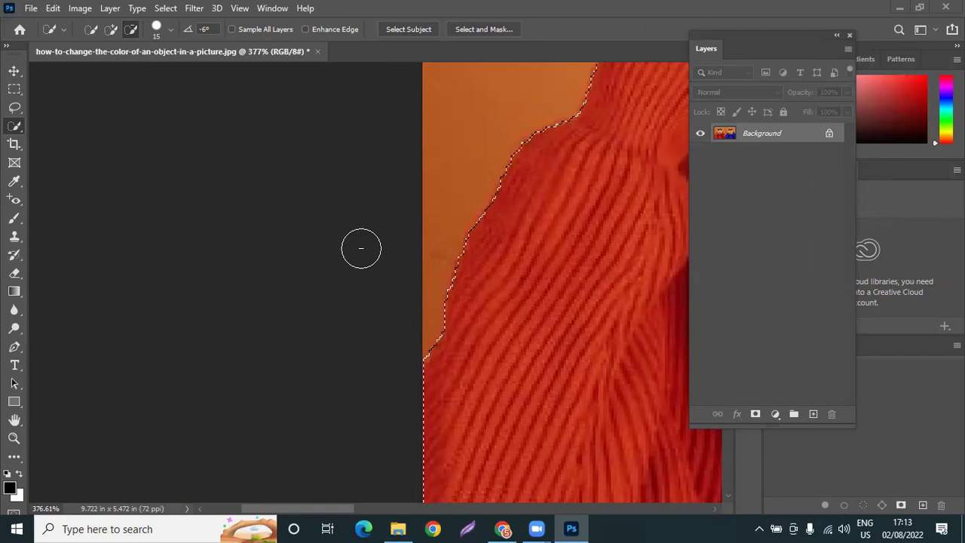
Reduce the selection brush to size 6 and refine the selection at the tip of the left cuff
{"action": "left_click_drag", "start_coordinate": [565, 162], "coordinate": [231, 414]}
{"action": "key", "text": "bracketleft"}
{"action": "key", "text": "bracketleft"}
{"action": "key", "text": "bracketleft"}
{"action": "key", "text": "bracketleft"}
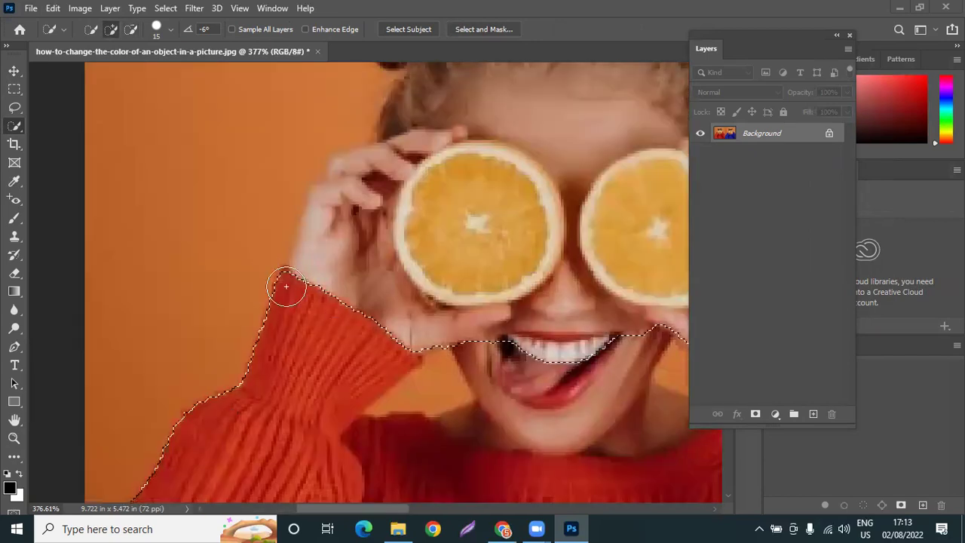
{"action": "key", "text": "bracketleft"}
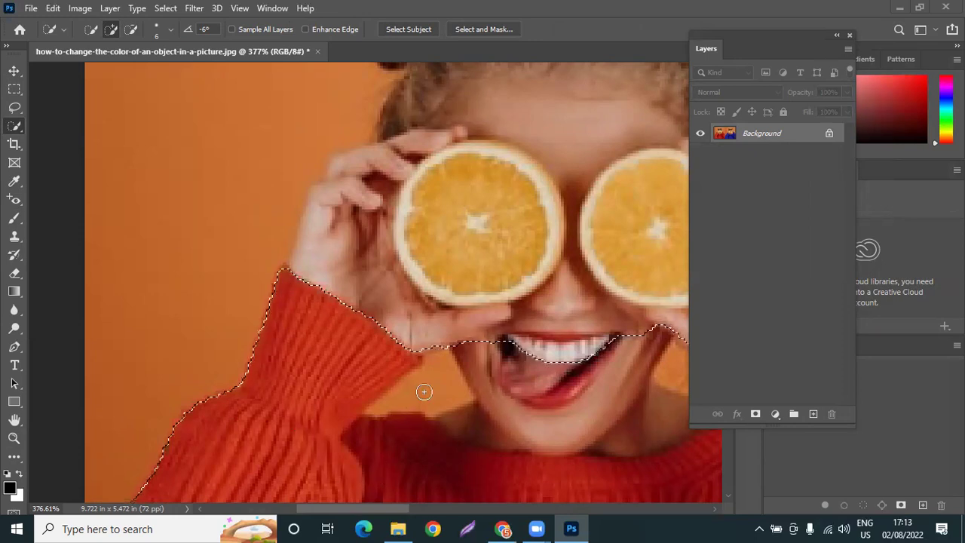
Check the selection edge along the right sleeve and subtract the face, neck and backdrop above the sweater's neckline
{"action": "left_click_drag", "start_coordinate": [542, 439], "coordinate": [135, 335]}
{"action": "left_click_drag", "start_coordinate": [581, 309], "coordinate": [448, 366]}
{"action": "mouse_move", "coordinate": [437, 72]}
{"action": "left_mouse_down"}
{"action": "mouse_move", "coordinate": [433, 259]}
{"action": "mouse_move", "coordinate": [398, 333]}
{"action": "left_mouse_up"}
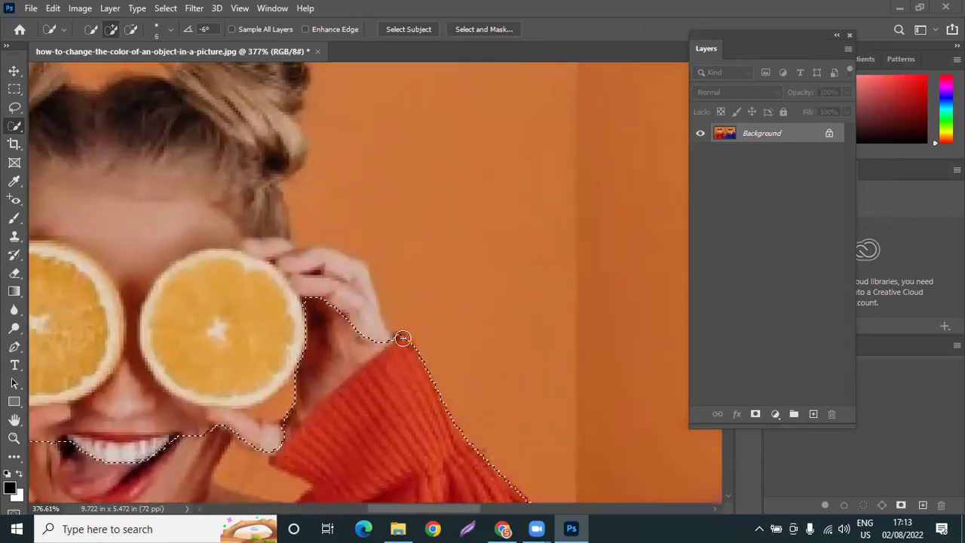
{"action": "left_click_drag", "start_coordinate": [530, 441], "coordinate": [484, 291]}
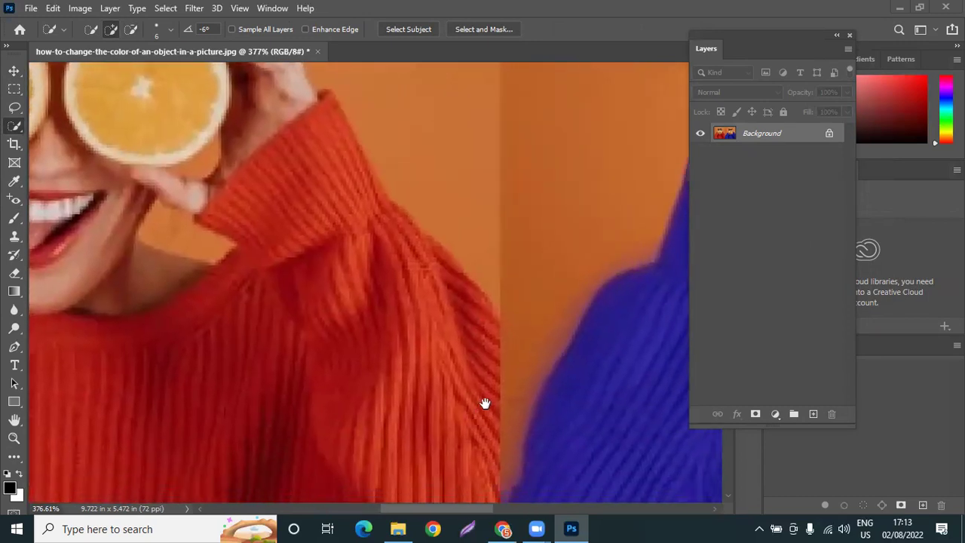
{"action": "left_click_drag", "start_coordinate": [452, 376], "coordinate": [459, 319]}
{"action": "left_click_drag", "start_coordinate": [407, 205], "coordinate": [558, 381]}
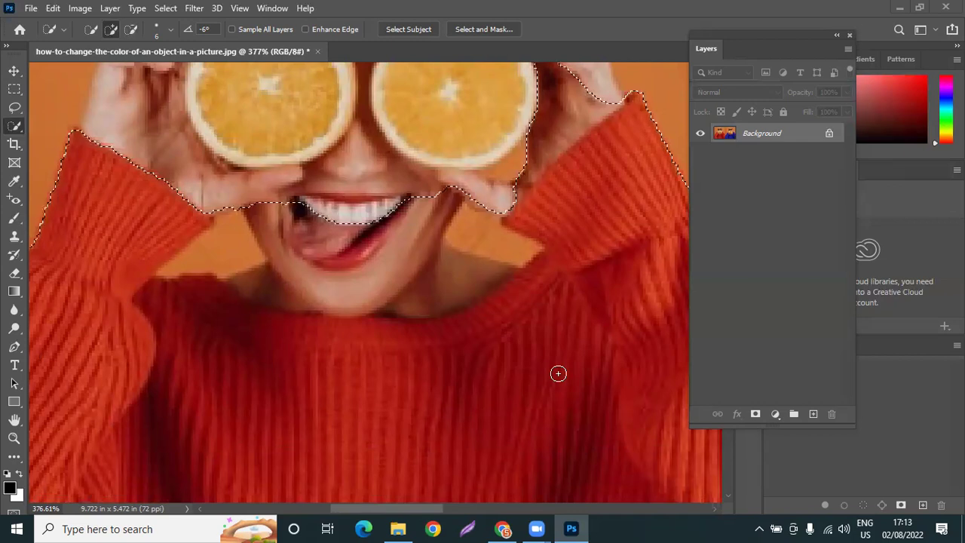
{"action": "scroll", "coordinate": [558, 373], "scroll_direction": "up", "scroll_amount": 2}
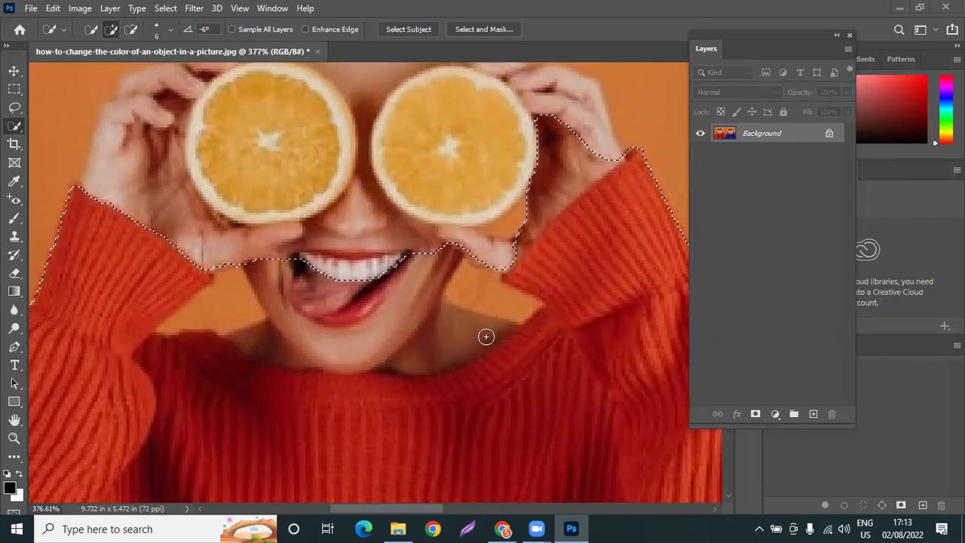
{"action": "mouse_move", "coordinate": [415, 362]}
{"action": "left_mouse_down"}
{"action": "mouse_move", "coordinate": [390, 353]}
{"action": "mouse_move", "coordinate": [397, 234]}
{"action": "mouse_move", "coordinate": [451, 301]}
{"action": "mouse_move", "coordinate": [507, 293]}
{"action": "left_mouse_up"}
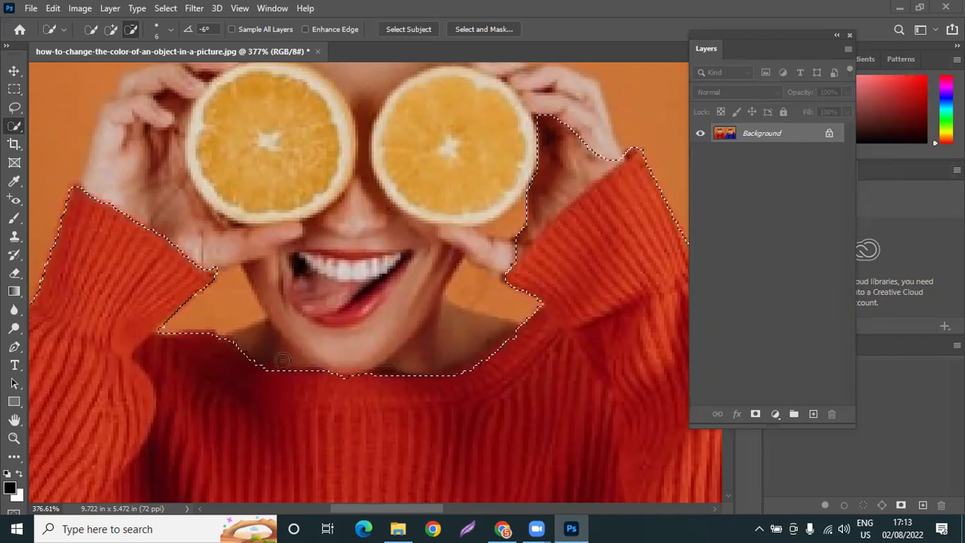
{"action": "key", "text": "alt"}
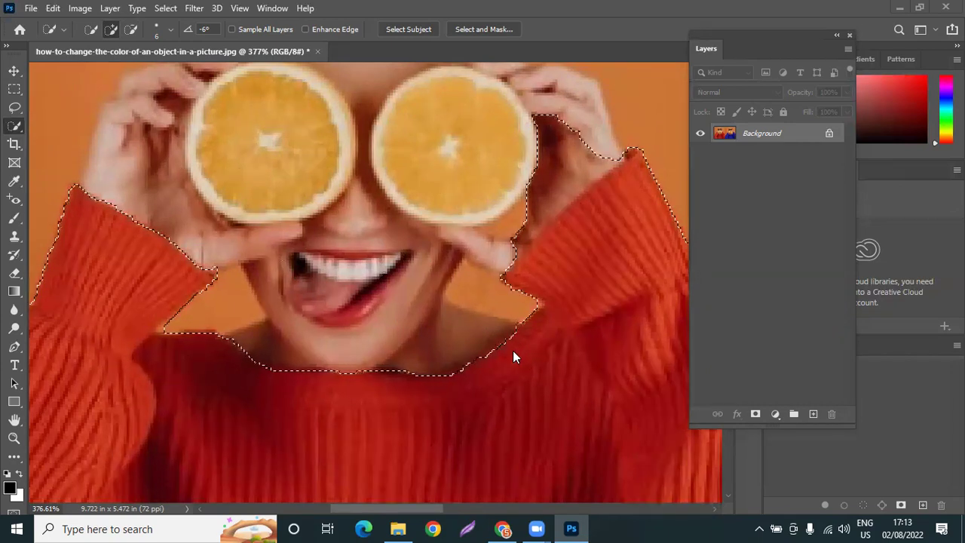
{"action": "mouse_move", "coordinate": [478, 340]}
{"action": "left_mouse_down"}
{"action": "mouse_move", "coordinate": [506, 315]}
{"action": "mouse_move", "coordinate": [452, 373]}
{"action": "mouse_move", "coordinate": [467, 377]}
{"action": "mouse_move", "coordinate": [458, 377]}
{"action": "mouse_move", "coordinate": [560, 334]}
{"action": "mouse_move", "coordinate": [314, 384]}
{"action": "mouse_move", "coordinate": [351, 385]}
{"action": "mouse_move", "coordinate": [166, 340]}
{"action": "mouse_move", "coordinate": [162, 327]}
{"action": "mouse_move", "coordinate": [163, 366]}
{"action": "mouse_move", "coordinate": [206, 339]}
{"action": "mouse_move", "coordinate": [192, 340]}
{"action": "left_mouse_up"}
Subtract the hand and backdrop beside the right cuff so that only the red sweater is selected
{"action": "scroll", "coordinate": [457, 418], "scroll_direction": "down", "scroll_amount": 1}
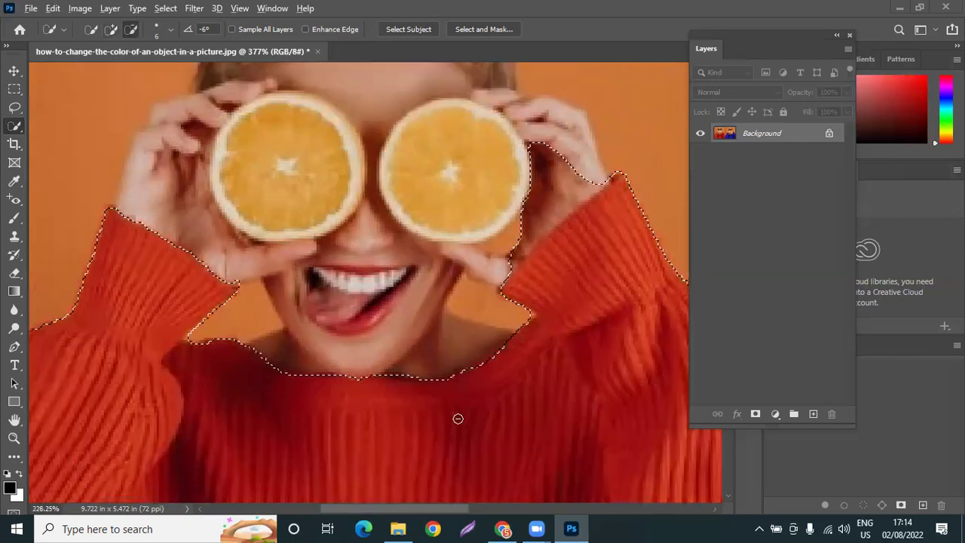
{"action": "scroll", "coordinate": [457, 419], "scroll_direction": "down", "scroll_amount": 3}
{"action": "scroll", "coordinate": [517, 254], "scroll_direction": "up", "scroll_amount": 2}
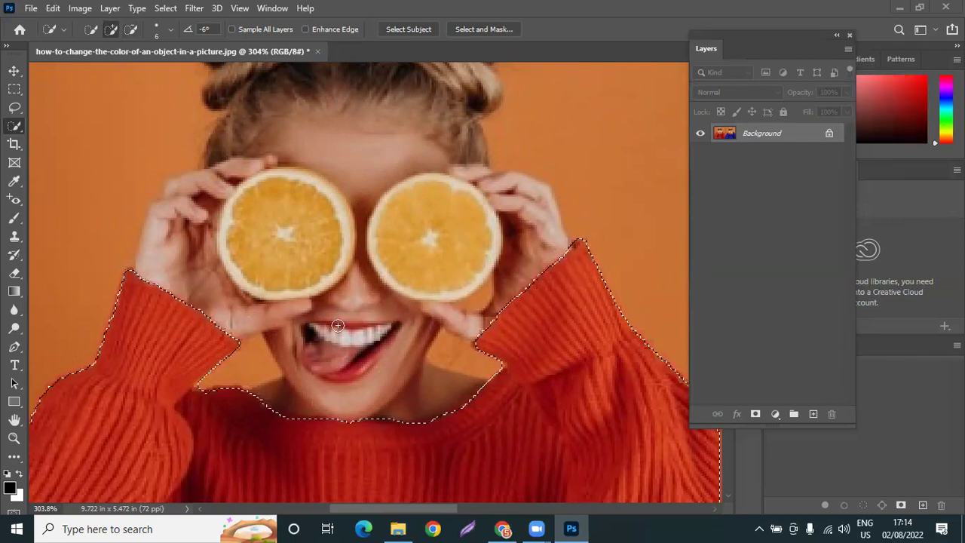
{"action": "scroll", "coordinate": [338, 325], "scroll_direction": "down", "scroll_amount": 6}
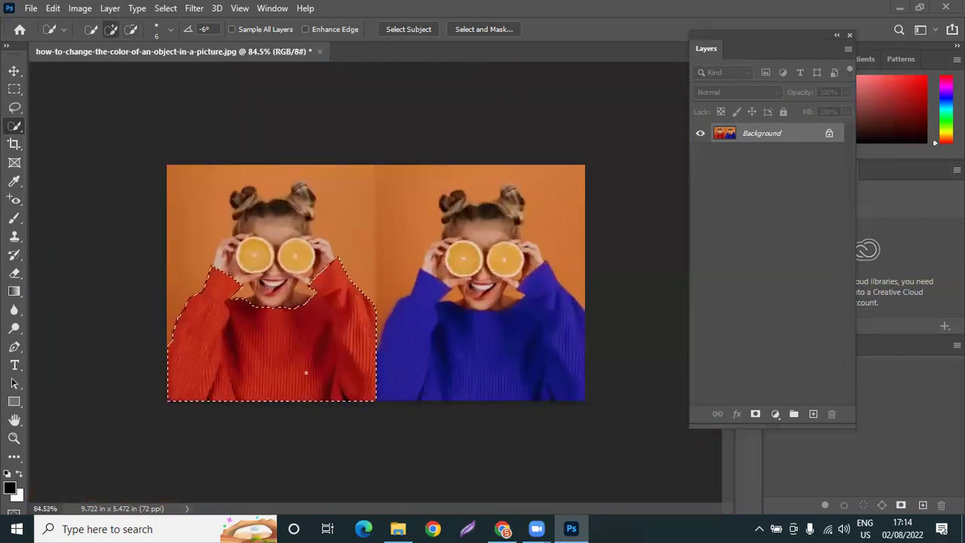
Add a Hue/Saturation adjustment layer masked to the selected sweater and move its properties clear of the layer mask
{"action": "left_click", "coordinate": [775, 414]}
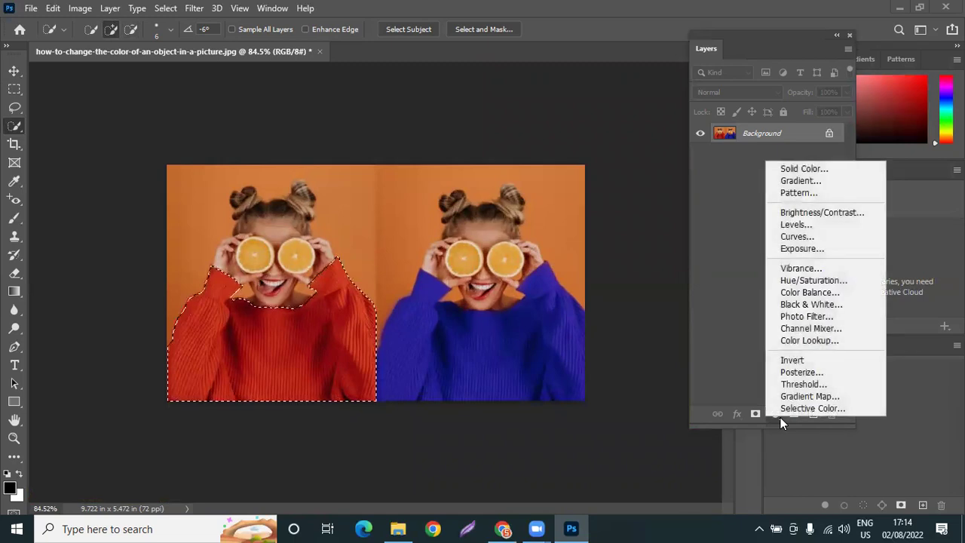
{"action": "left_click", "coordinate": [814, 282]}
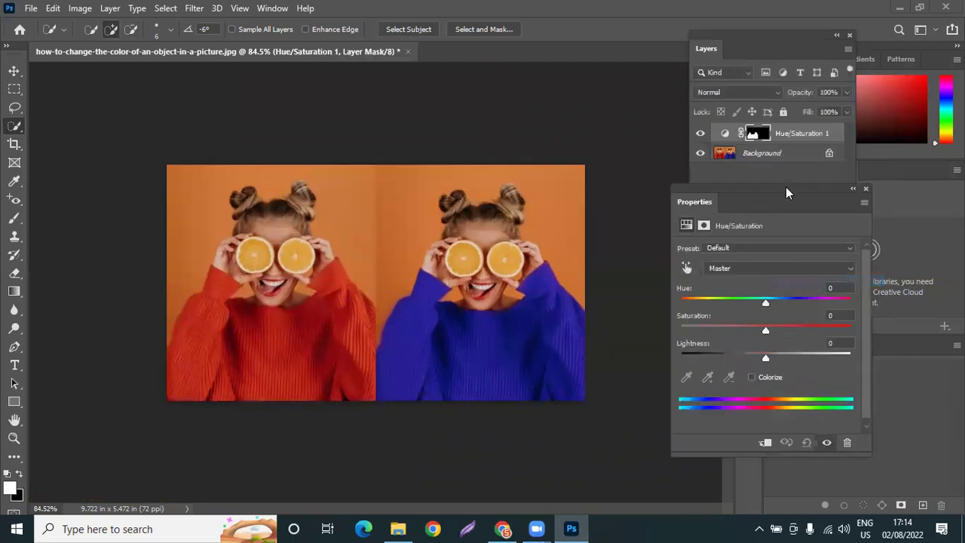
{"action": "left_click_drag", "start_coordinate": [785, 189], "coordinate": [749, 192]}
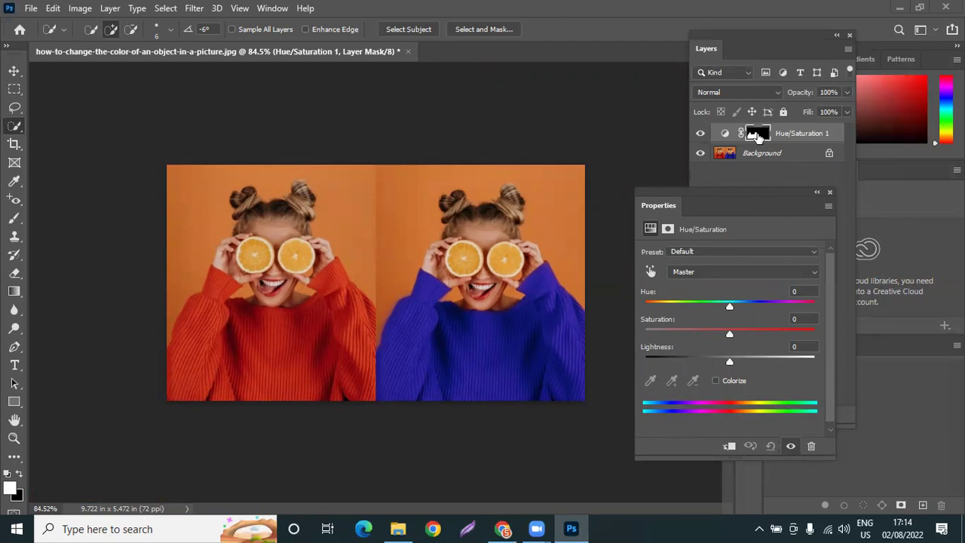
{"action": "left_click_drag", "start_coordinate": [748, 194], "coordinate": [755, 145]}
Target the Reds by sampling the masked sweater, then set their hue to -115 and saturation to -100
{"action": "left_click", "coordinate": [658, 220]}
{"action": "left_click", "coordinate": [245, 333]}
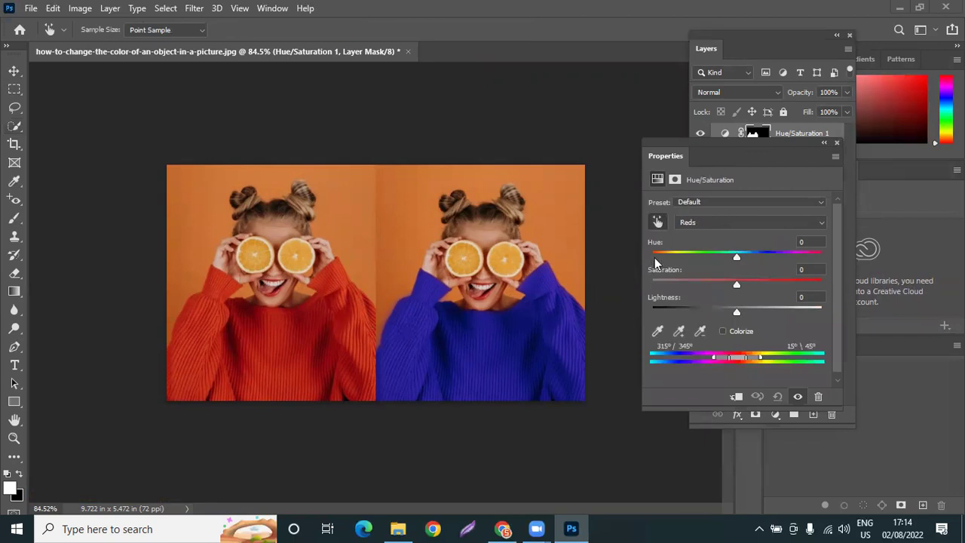
{"action": "left_click_drag", "start_coordinate": [740, 259], "coordinate": [674, 257]}
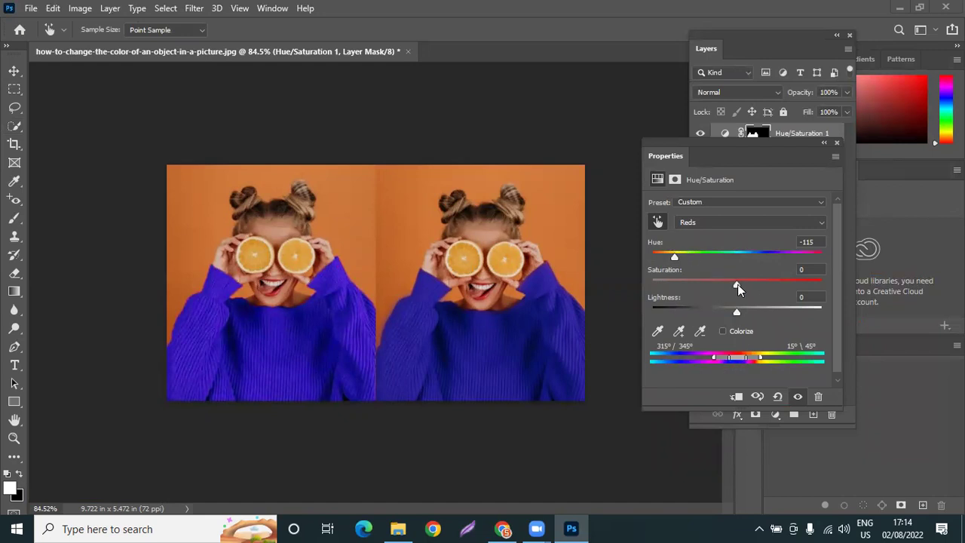
{"action": "left_click_drag", "start_coordinate": [736, 285], "coordinate": [651, 285]}
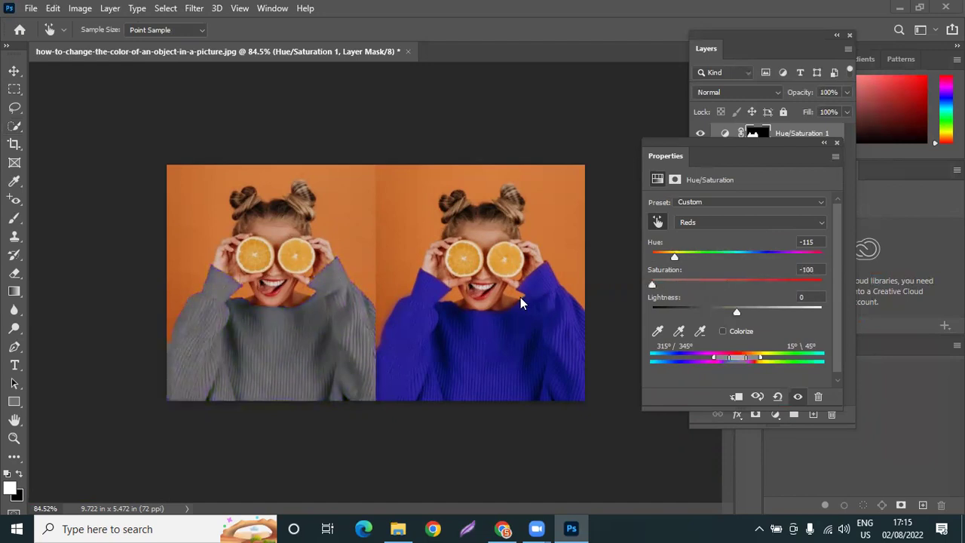
Restore the Reds' saturation to 0 and raise their lightness to +100 on the masked sweater
{"action": "left_click_drag", "start_coordinate": [651, 284], "coordinate": [754, 283]}
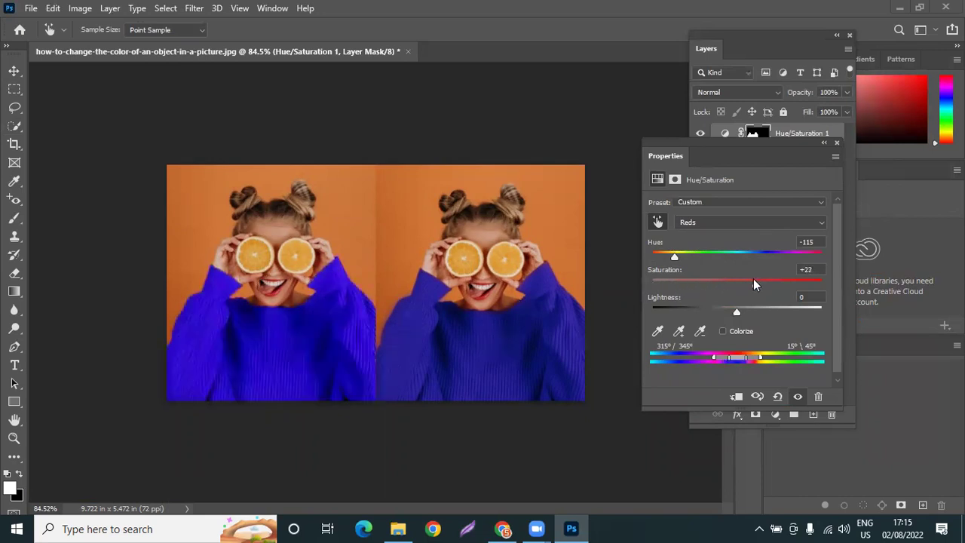
{"action": "left_click", "coordinate": [800, 271]}
{"action": "type", "text": "0"}
{"action": "left_click_drag", "start_coordinate": [736, 313], "coordinate": [844, 313]}
{"action": "left_click_drag", "start_coordinate": [940, 288], "coordinate": [940, 309]}
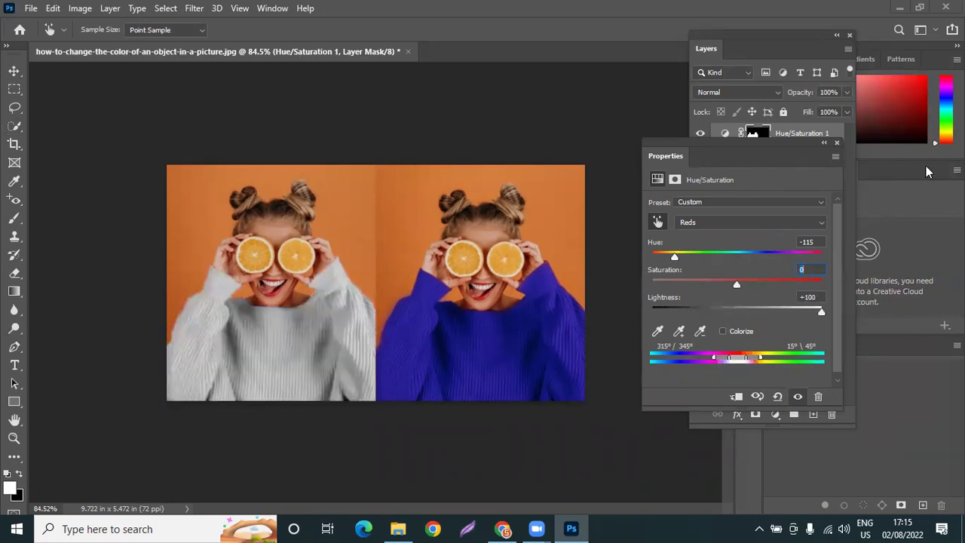
Return the Reds' lightness to 0, try saturation at -100, and put saturation back to 0
{"action": "left_click_drag", "start_coordinate": [820, 312], "coordinate": [797, 323]}
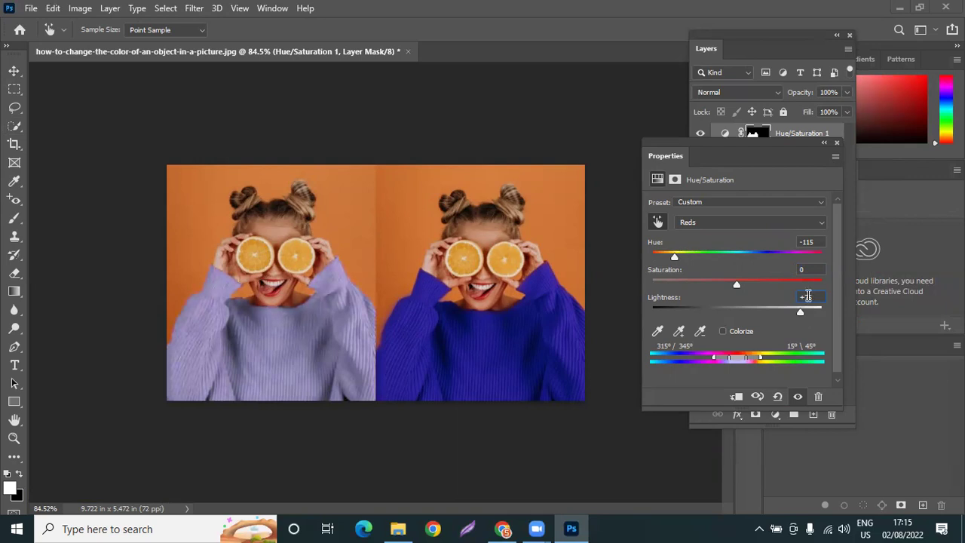
{"action": "left_click", "coordinate": [811, 296]}
{"action": "type", "text": "0"}
{"action": "left_click_drag", "start_coordinate": [670, 284], "coordinate": [648, 283]}
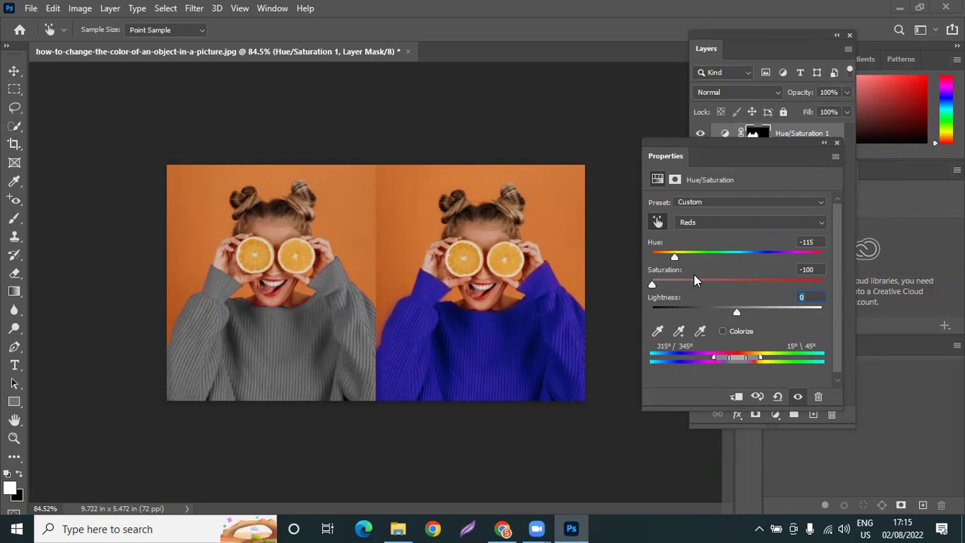
{"action": "key", "text": "shift+Tab"}
{"action": "type", "text": "0"}
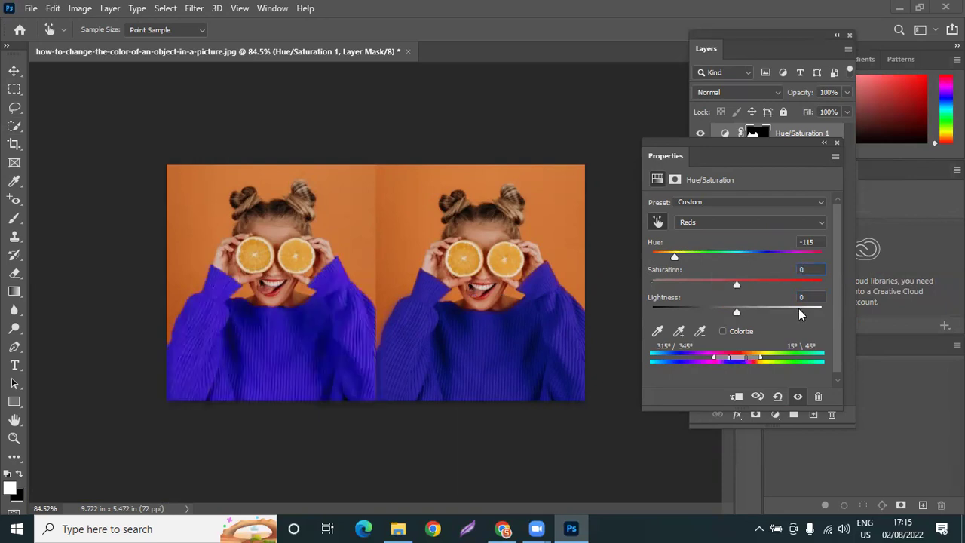
Try the Reds' lightness at -100, restore it to 0, and shift the hue to +37
{"action": "key", "text": "Tab"}
{"action": "type", "text": "-100"}
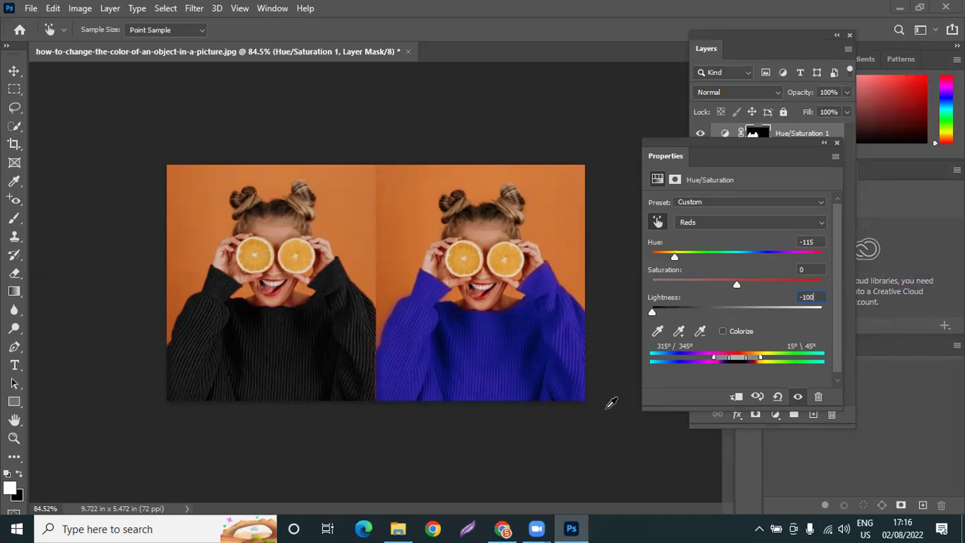
{"action": "left_click_drag", "start_coordinate": [653, 310], "coordinate": [731, 339]}
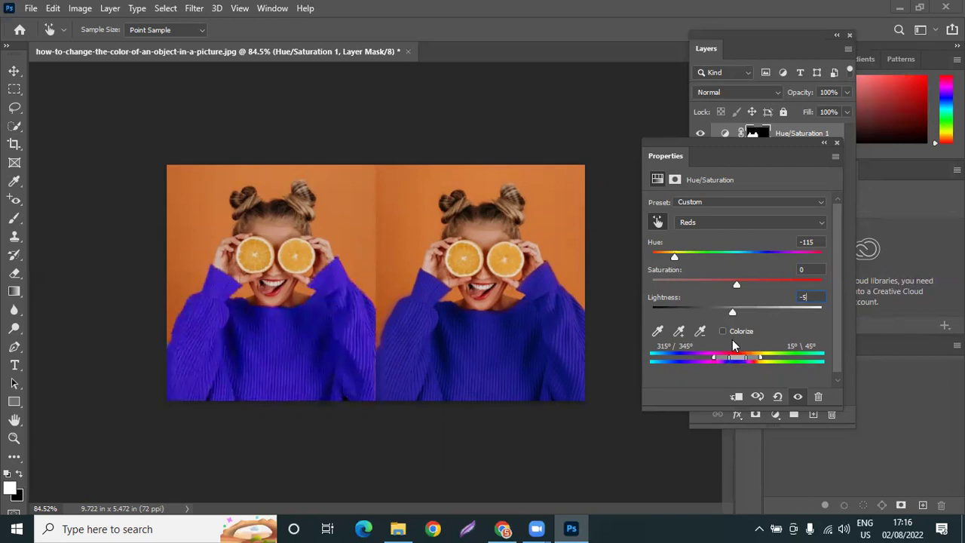
{"action": "double_click", "coordinate": [802, 296]}
{"action": "type", "text": "0"}
{"action": "left_click_drag", "start_coordinate": [675, 257], "coordinate": [768, 257]}
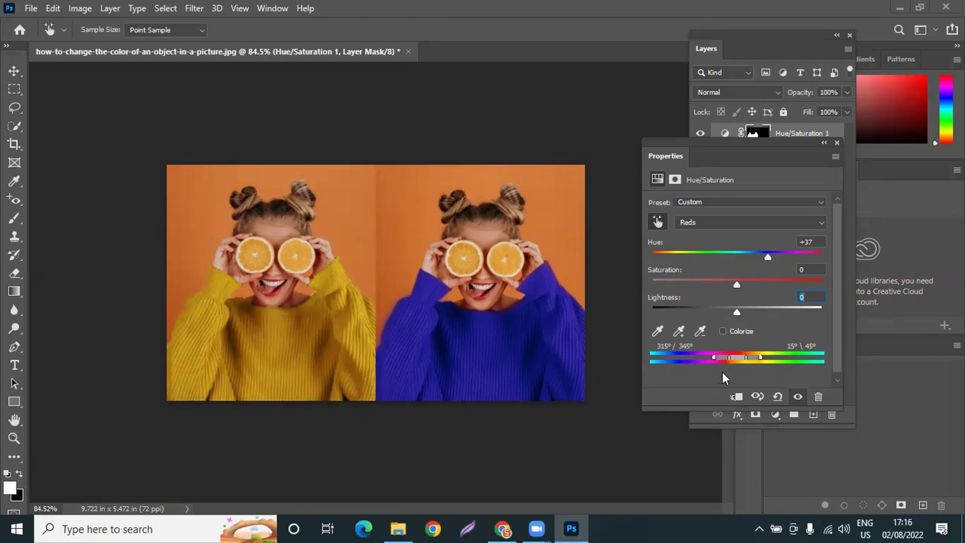
Shift the affected colour range from reds towards yellows, to 351°/20° and 51°\80°
{"action": "left_click_drag", "start_coordinate": [734, 359], "coordinate": [748, 357]}
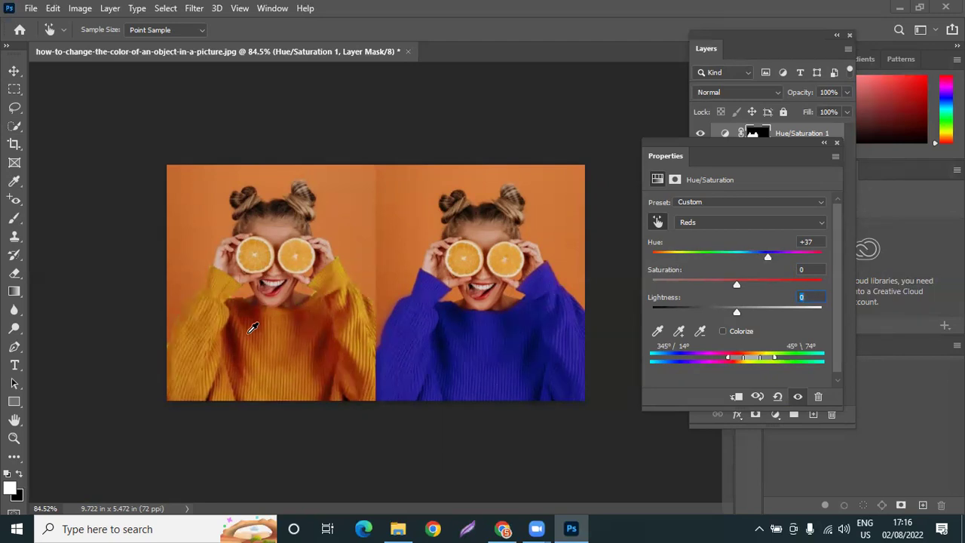
{"action": "left_click", "coordinate": [657, 222]}
{"action": "key", "text": "ctrl+plus"}
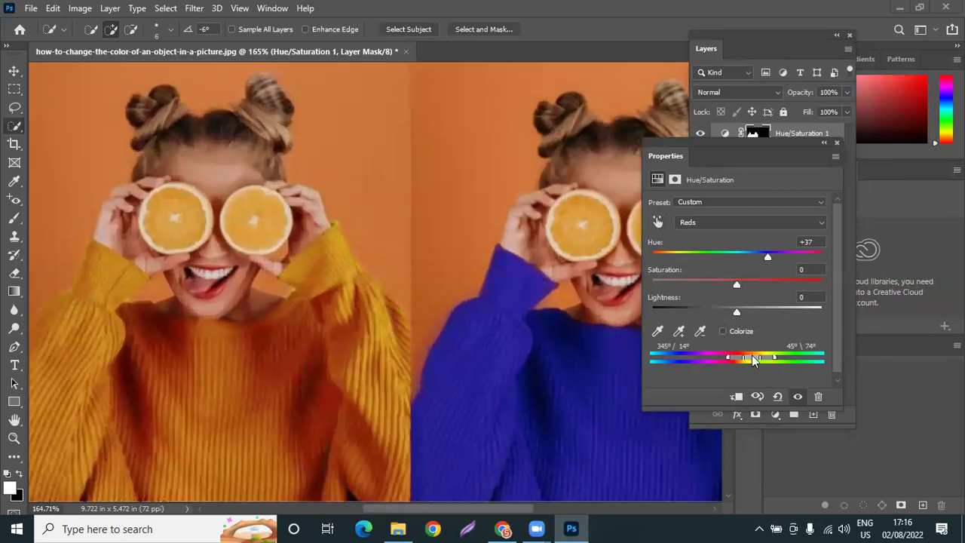
{"action": "mouse_move", "coordinate": [753, 357]}
{"action": "left_mouse_down"}
{"action": "mouse_move", "coordinate": [715, 360]}
{"action": "mouse_move", "coordinate": [756, 358]}
{"action": "left_mouse_up"}
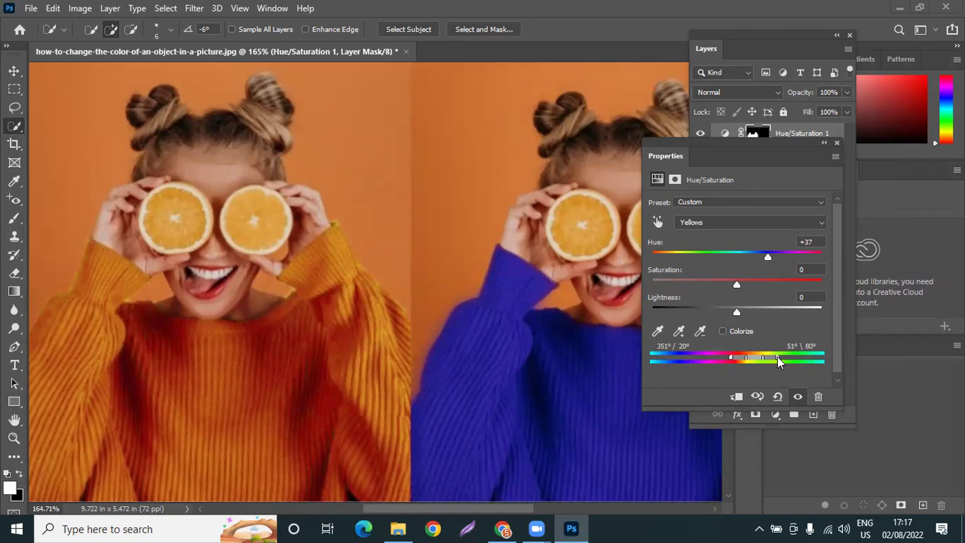
Try different falloff limits for the affected colour range, ending at 336°/342° and 343°\52° in the Reds
{"action": "left_click_drag", "start_coordinate": [803, 355], "coordinate": [833, 360]}
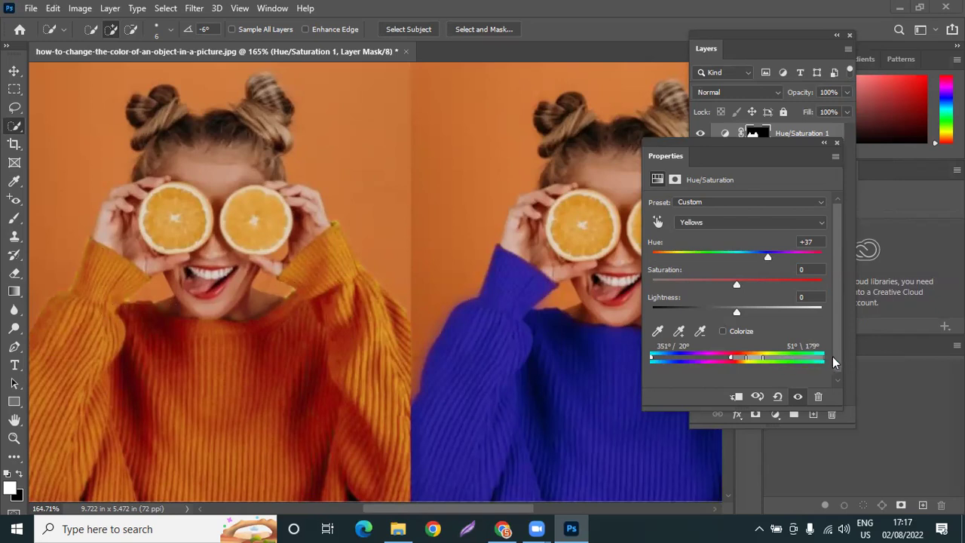
{"action": "left_click_drag", "start_coordinate": [654, 359], "coordinate": [751, 357]}
{"action": "left_click_drag", "start_coordinate": [745, 357], "coordinate": [628, 359]}
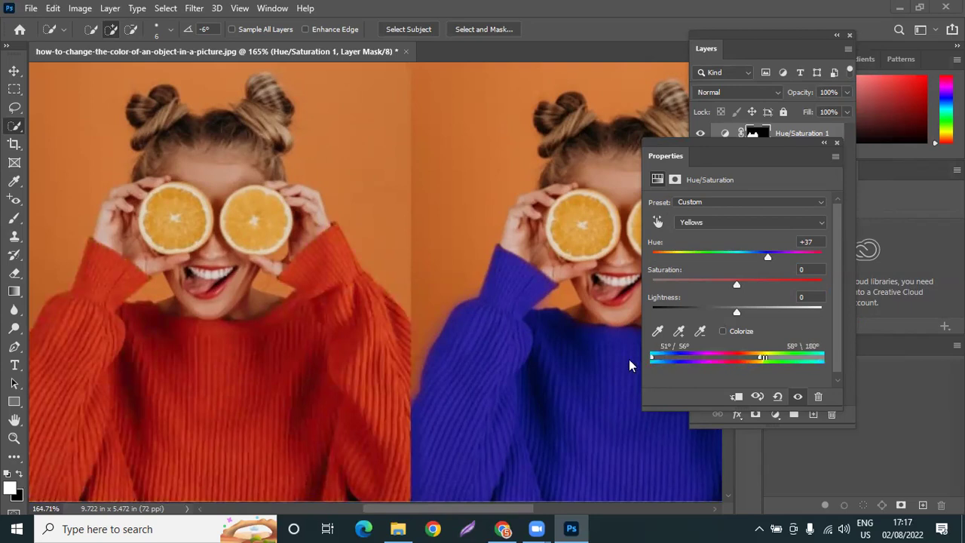
{"action": "left_click_drag", "start_coordinate": [791, 356], "coordinate": [746, 358]}
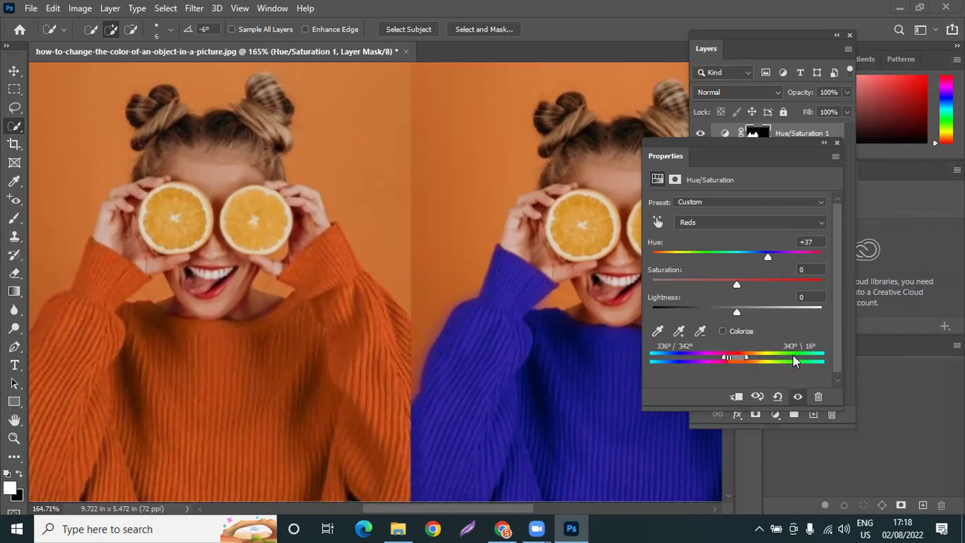
{"action": "left_click_drag", "start_coordinate": [747, 361], "coordinate": [761, 355]}
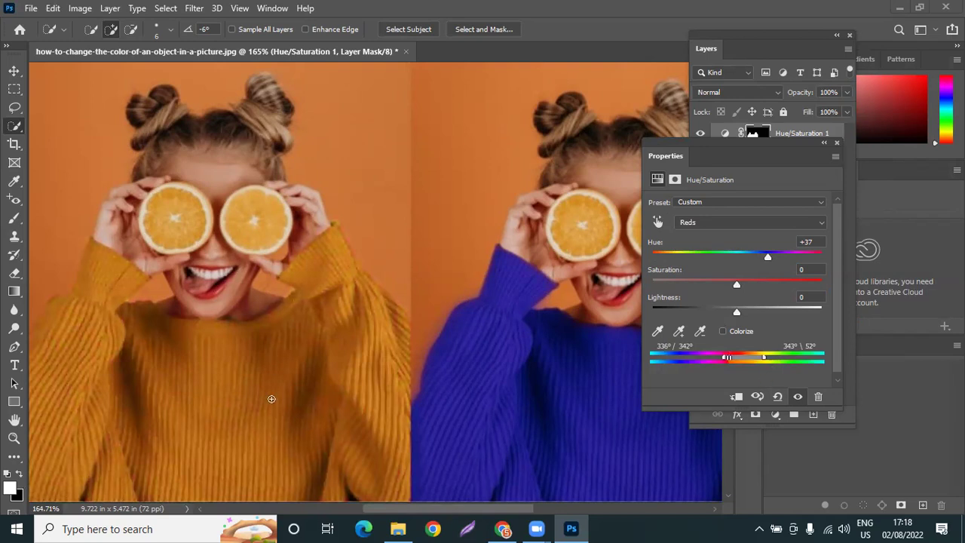
Move the affected range into the Cyans and widen it across most of the spectrum, from 203°/209° to a 180° end limit
{"action": "left_click_drag", "start_coordinate": [738, 356], "coordinate": [672, 358]}
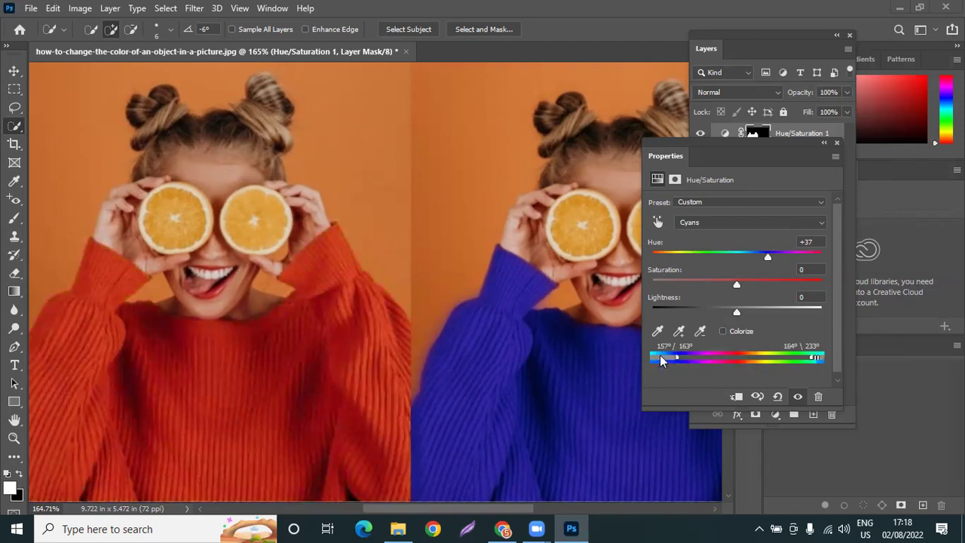
{"action": "left_click_drag", "start_coordinate": [823, 358], "coordinate": [852, 356]}
{"action": "left_click_drag", "start_coordinate": [699, 355], "coordinate": [632, 356]}
{"action": "left_click_drag", "start_coordinate": [820, 361], "coordinate": [793, 359]}
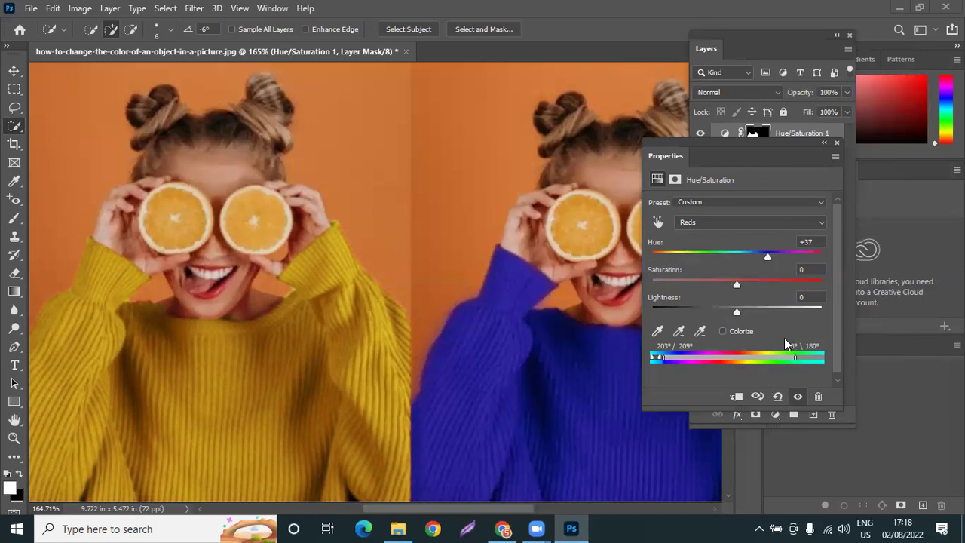
Reset the Hue/Saturation adjustment to its defaults, target the Reds, and set their hue to +39
{"action": "left_click", "coordinate": [776, 397]}
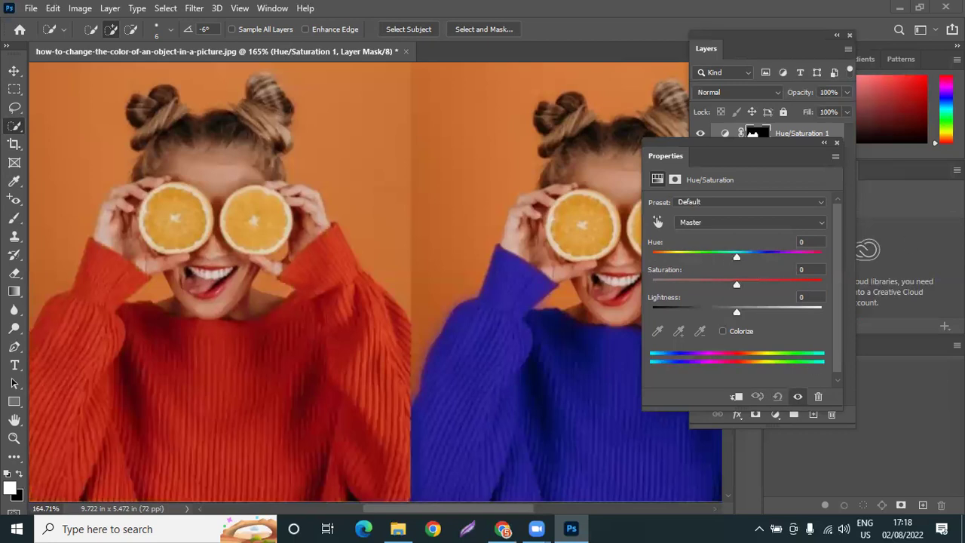
{"action": "left_click", "coordinate": [657, 221]}
{"action": "left_click", "coordinate": [519, 284]}
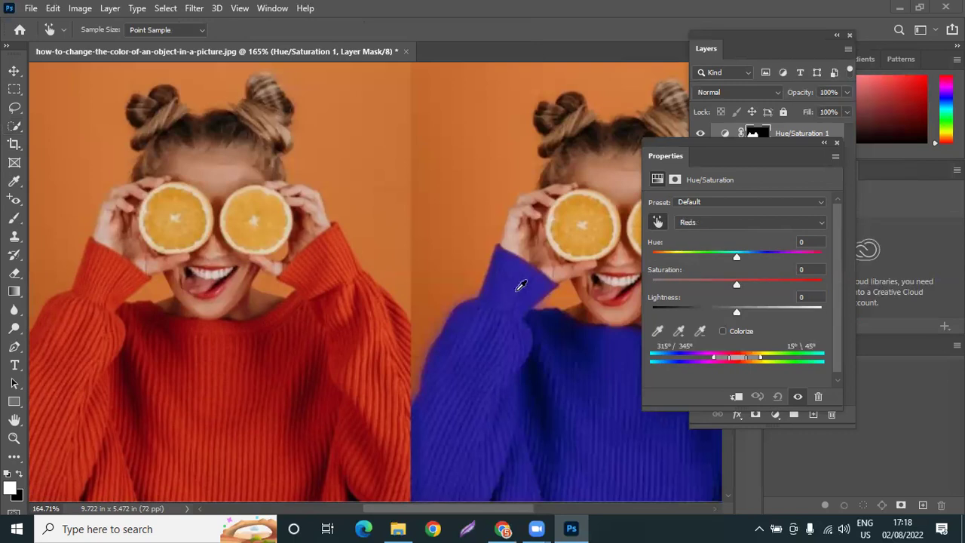
{"action": "left_click_drag", "start_coordinate": [741, 260], "coordinate": [770, 257]}
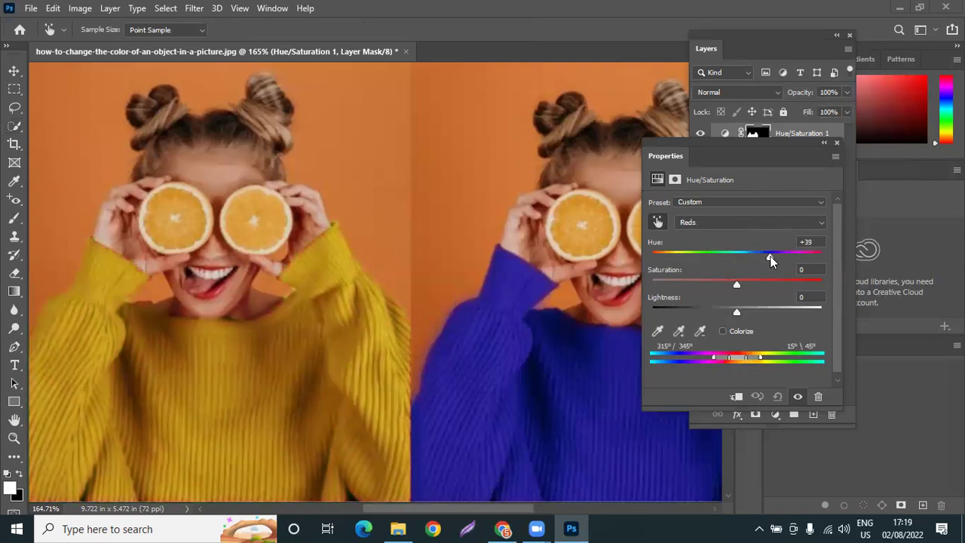
{"action": "mouse_move", "coordinate": [739, 359]}
{"action": "left_mouse_down"}
{"action": "mouse_move", "coordinate": [753, 359]}
{"action": "mouse_move", "coordinate": [738, 360]}
{"action": "left_mouse_up"}
Close the adjustment's properties and deselect its layer using the Move tool
{"action": "left_click", "coordinate": [835, 145]}
{"action": "scroll", "coordinate": [652, 176], "scroll_direction": "down", "scroll_amount": 3}
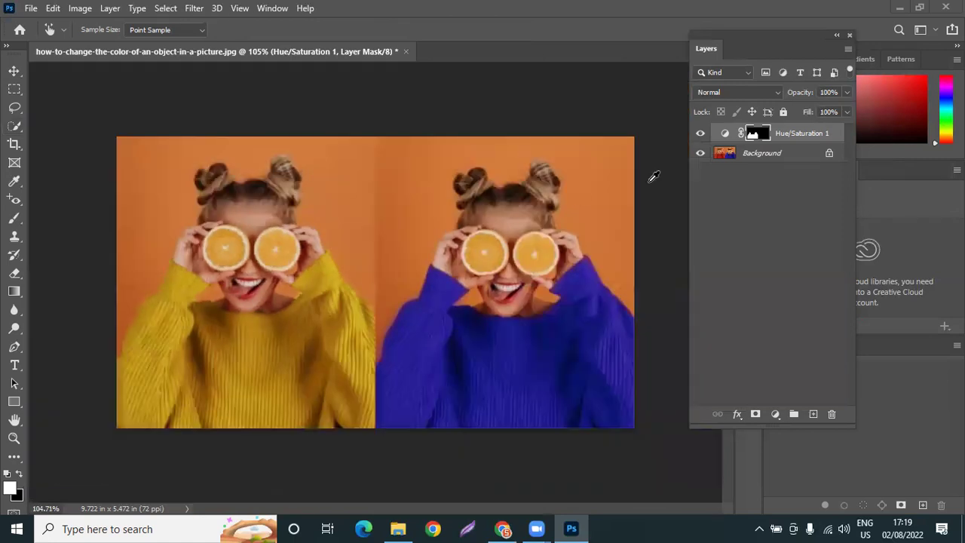
{"action": "left_click", "coordinate": [14, 71]}
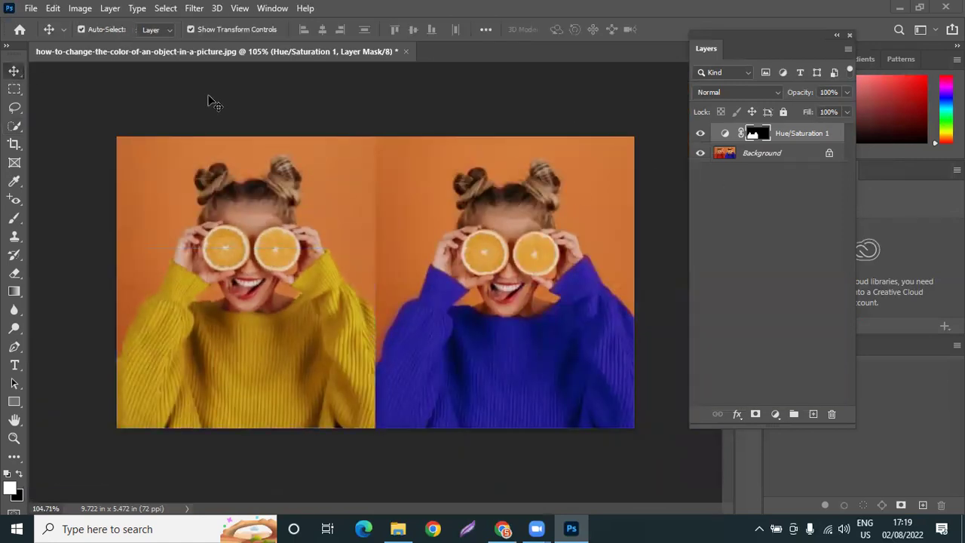
{"action": "left_click", "coordinate": [211, 99]}
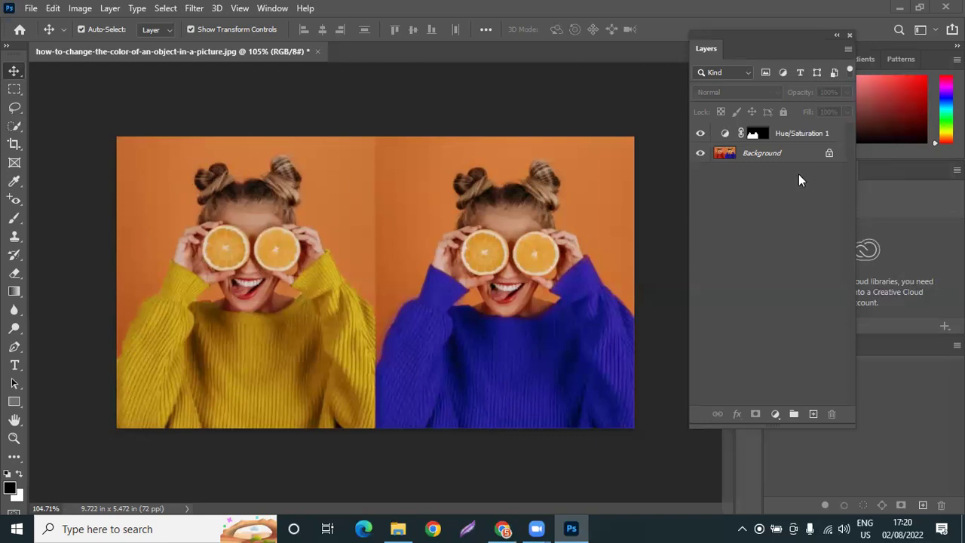
Reopen the Hue/Saturation adjustment, target the Blues by sampling the blue sweater, and set their hue to -3
{"action": "left_click", "coordinate": [744, 132]}
{"action": "double_click", "coordinate": [727, 135]}
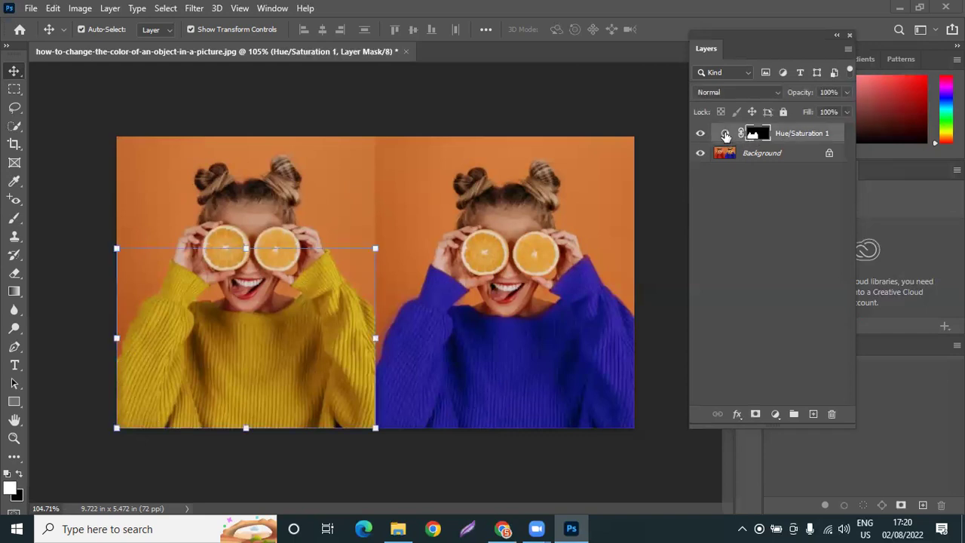
{"action": "left_click", "coordinate": [657, 221]}
{"action": "left_click", "coordinate": [543, 334]}
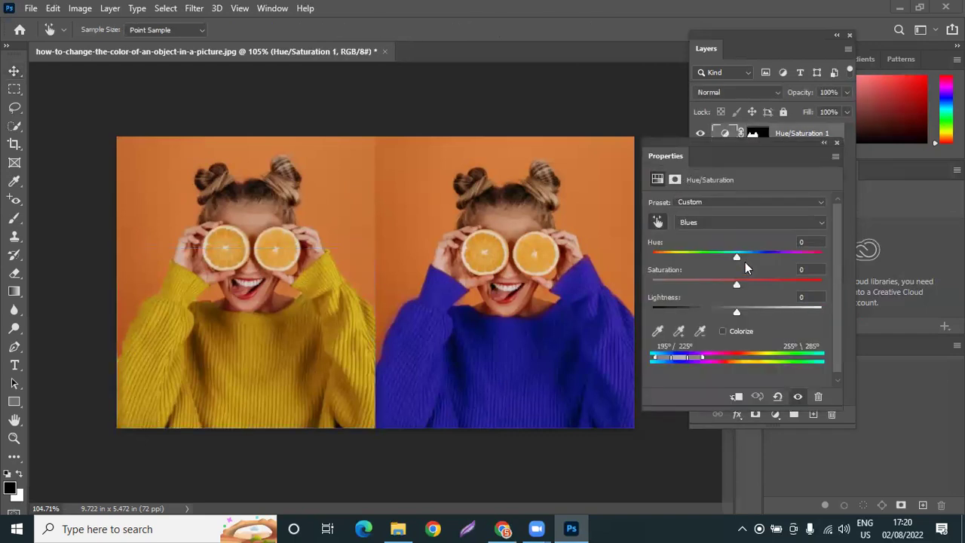
{"action": "mouse_move", "coordinate": [737, 258]}
{"action": "left_mouse_down"}
{"action": "mouse_move", "coordinate": [800, 259]}
{"action": "mouse_move", "coordinate": [687, 262]}
{"action": "mouse_move", "coordinate": [733, 266]}
{"action": "left_mouse_up"}
{"action": "left_click", "coordinate": [656, 223]}
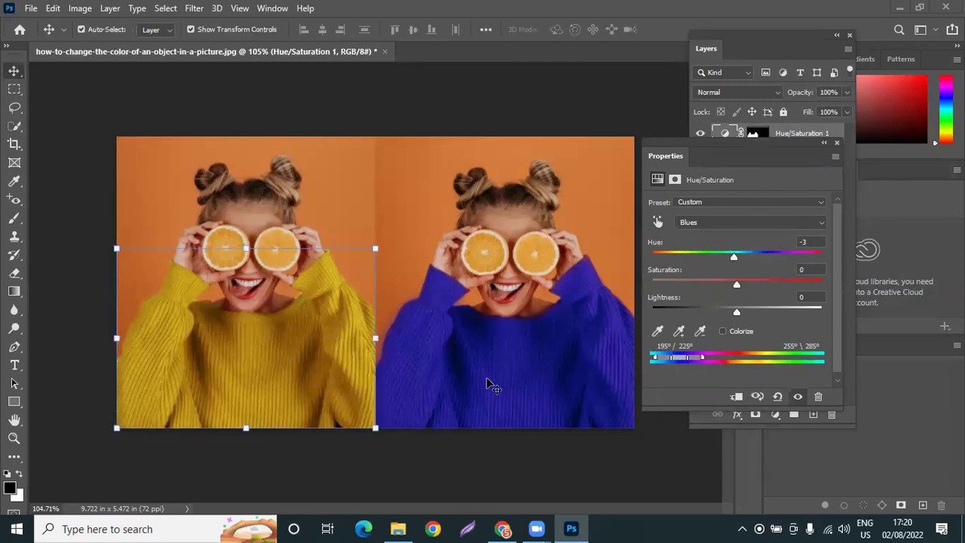
{"action": "left_click", "coordinate": [490, 384]}
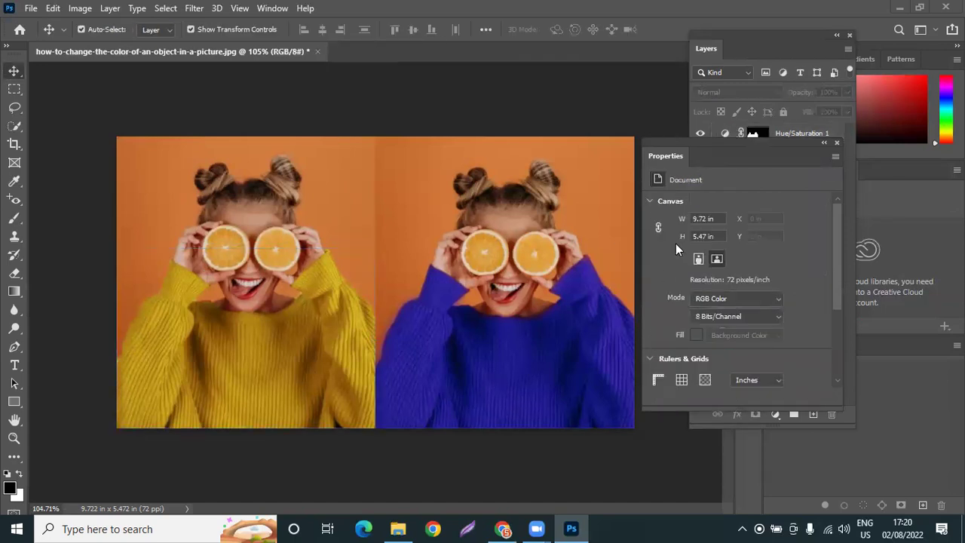
Load the Hue/Saturation layer's mask as a selection around the yellow sweater
{"action": "left_click", "coordinate": [758, 134]}
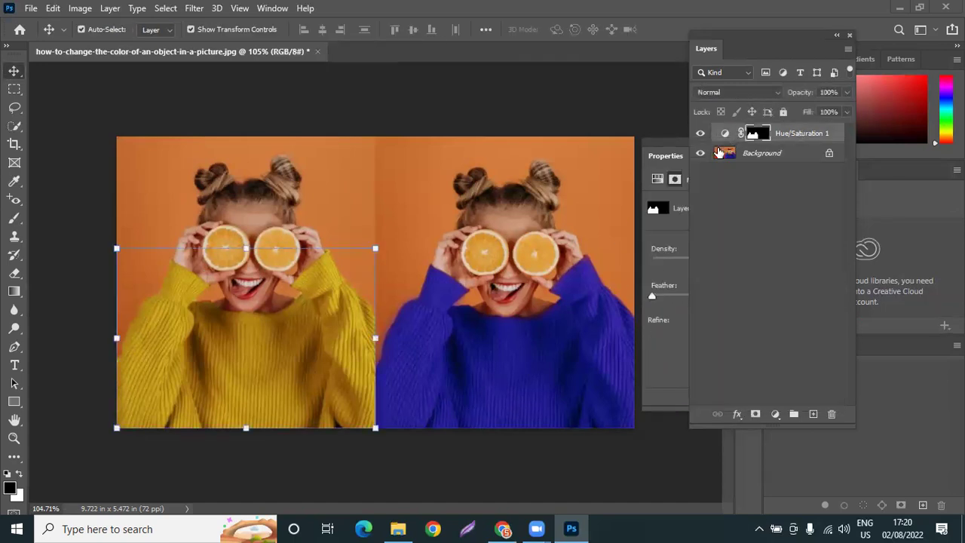
{"action": "left_click", "coordinate": [14, 125]}
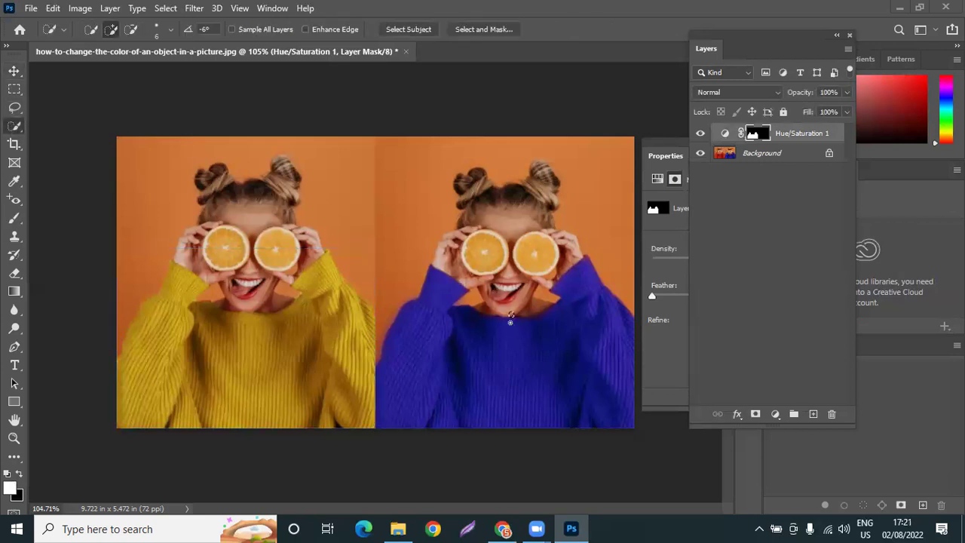
{"action": "left_click", "coordinate": [753, 135], "text": "ctrl"}
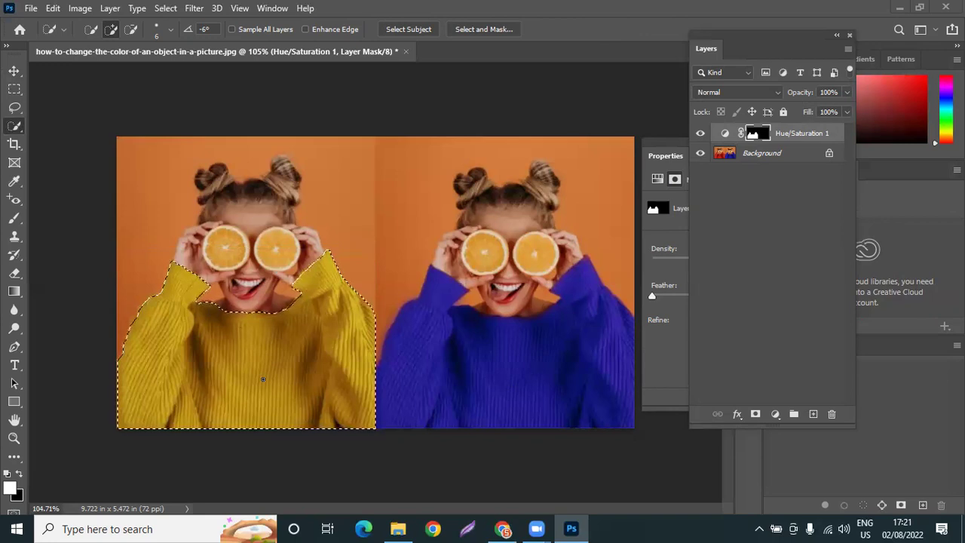
Enlarge the Quick Selection brush to 30 px
{"action": "key", "text": "bracketright"}
{"action": "key", "text": "bracketright"}
{"action": "key", "text": "bracketright"}
{"action": "key", "text": "bracketright"}
{"action": "key", "text": "bracketright"}
{"action": "key", "text": "bracketright"}
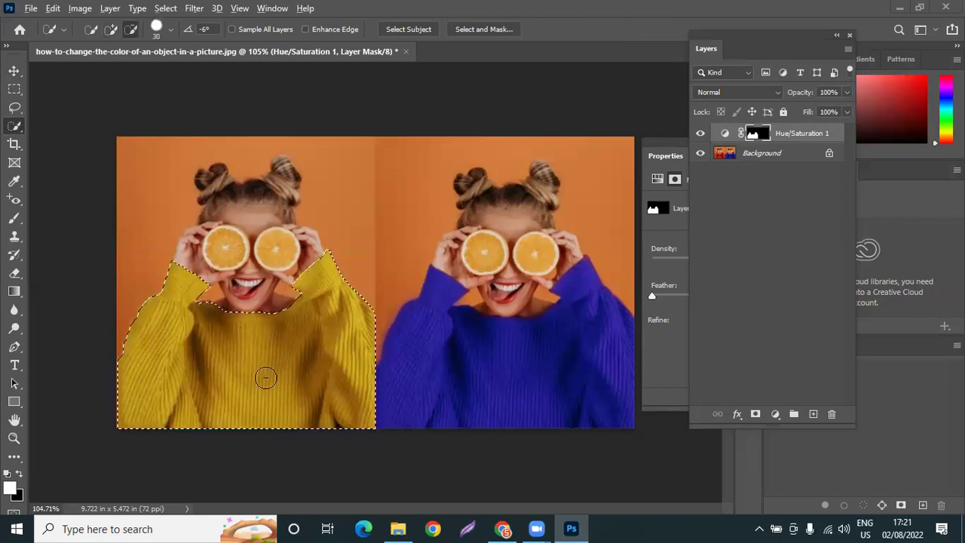
Move the sweater-shaped selection outline onto the blue sweater and nudge it down to line up with the neckline and cuffs
{"action": "left_click", "coordinate": [15, 89]}
{"action": "left_click_drag", "start_coordinate": [266, 360], "coordinate": [498, 368]}
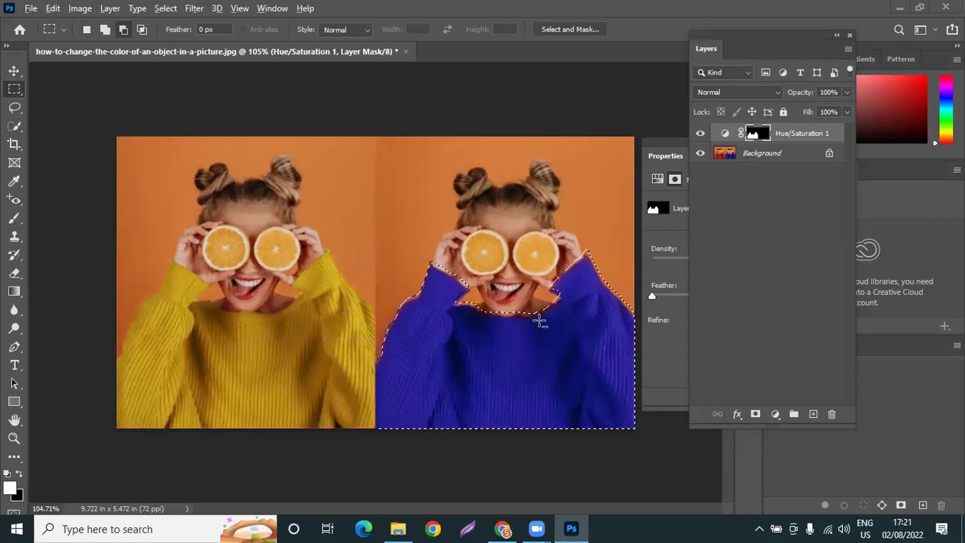
{"action": "scroll", "coordinate": [538, 319], "scroll_direction": "up", "scroll_amount": 3}
{"action": "scroll", "coordinate": [502, 348], "scroll_direction": "right", "scroll_amount": 4}
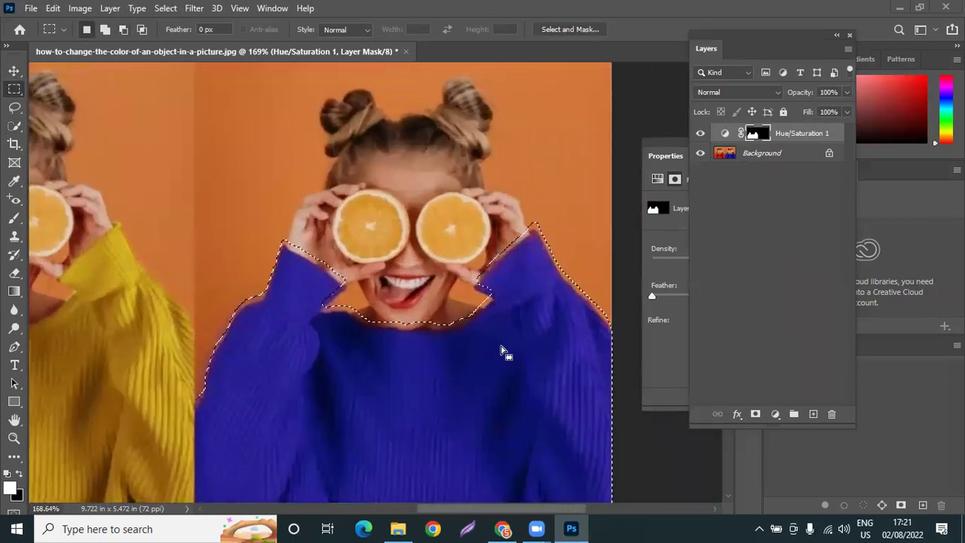
{"action": "key", "text": "Down"}
{"action": "key", "text": "Down"}
{"action": "key", "text": "Down"}
{"action": "key", "text": "Down"}
{"action": "key", "text": "Down"}
{"action": "key", "text": "Down"}
{"action": "key", "text": "Down"}
{"action": "key", "text": "Down"}
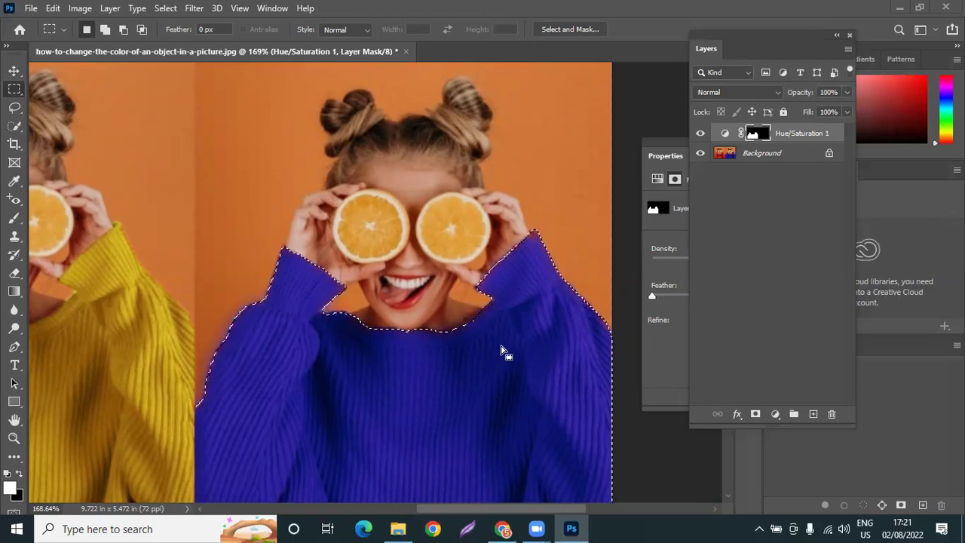
{"action": "scroll", "coordinate": [501, 348], "scroll_direction": "down", "scroll_amount": 2}
{"action": "scroll", "coordinate": [486, 322], "scroll_direction": "down", "scroll_amount": 1}
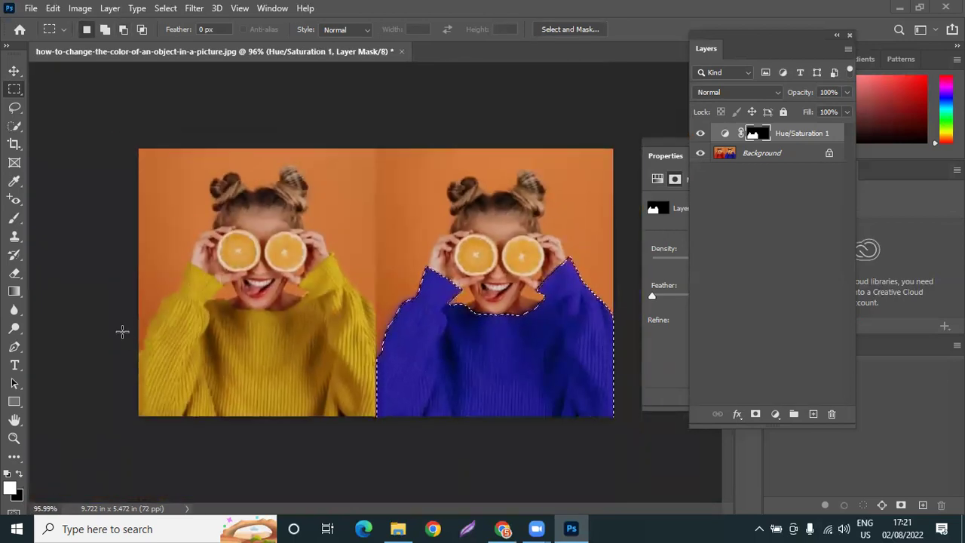
Paint the selected blue sweater area white on the Hue/Saturation layer's mask and clear the selection
{"action": "left_click", "coordinate": [16, 217]}
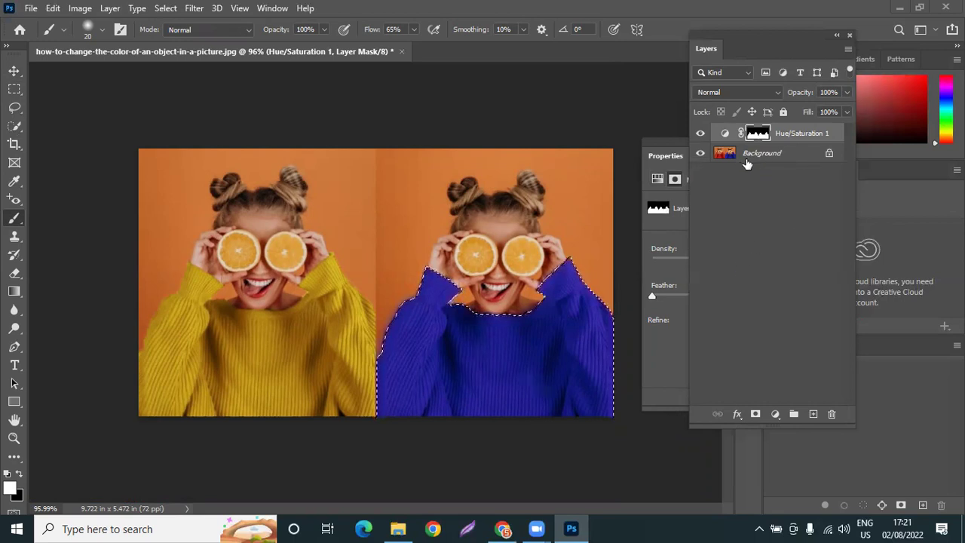
{"action": "key", "text": "ctrl+d"}
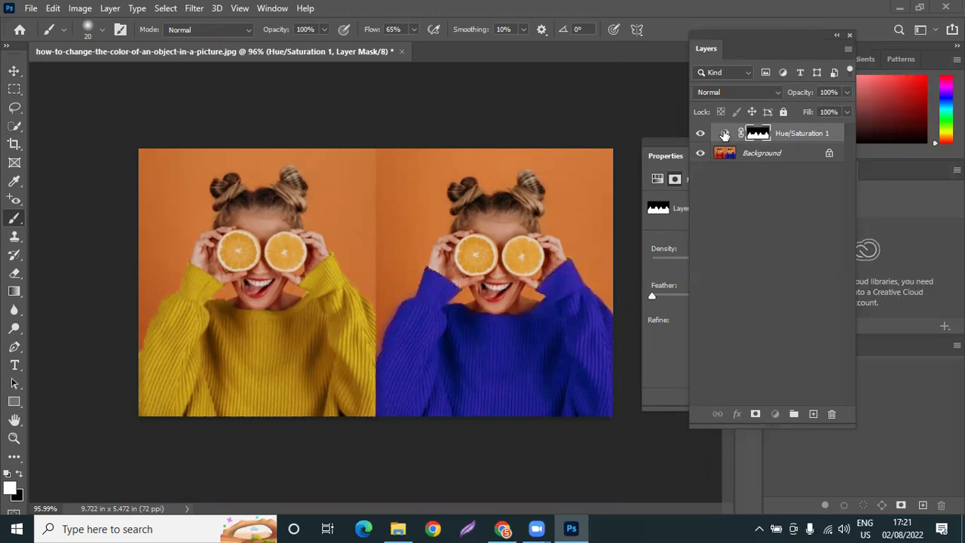
Sample the blue sweater to target Blues in the Hue/Saturation adjustment, set their hue to +65, and widen the upper falloff to 18°
{"action": "left_click", "coordinate": [725, 133]}
{"action": "left_click", "coordinate": [667, 212]}
{"action": "left_click", "coordinate": [657, 221]}
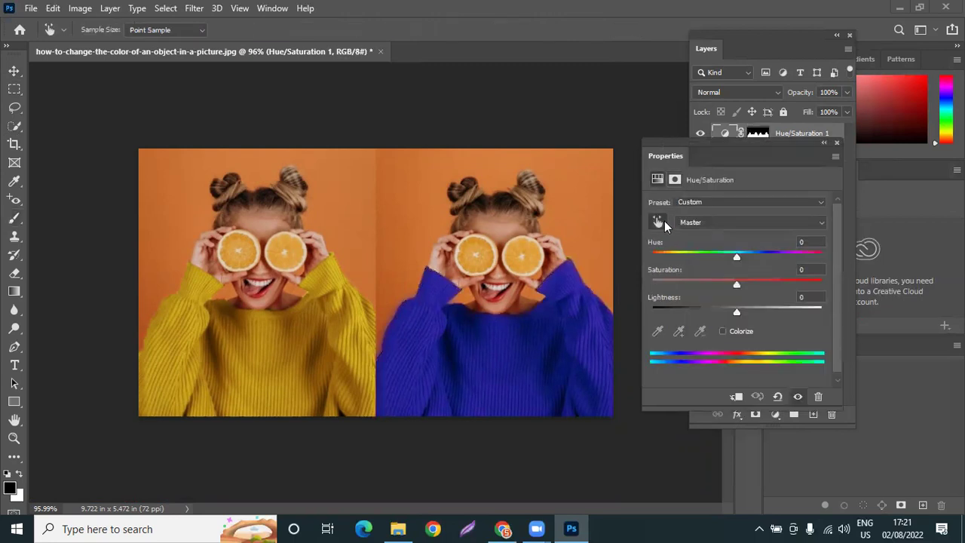
{"action": "left_click", "coordinate": [541, 350]}
{"action": "mouse_move", "coordinate": [736, 257]}
{"action": "left_mouse_down"}
{"action": "mouse_move", "coordinate": [791, 256]}
{"action": "mouse_move", "coordinate": [769, 256]}
{"action": "mouse_move", "coordinate": [781, 256]}
{"action": "left_mouse_up"}
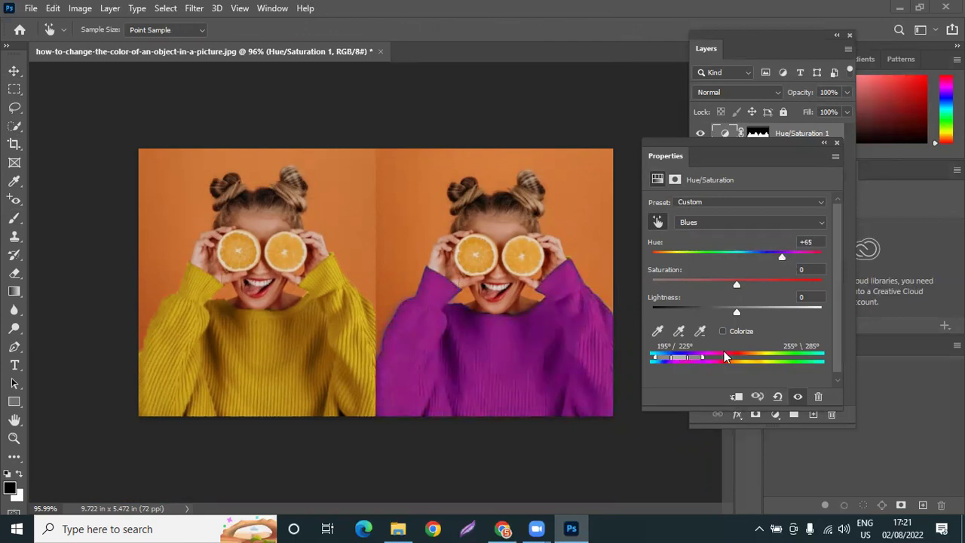
{"action": "mouse_move", "coordinate": [703, 357]}
{"action": "left_mouse_down"}
{"action": "mouse_move", "coordinate": [756, 357]}
{"action": "mouse_move", "coordinate": [746, 360]}
{"action": "left_mouse_up"}
{"action": "left_click", "coordinate": [705, 223]}
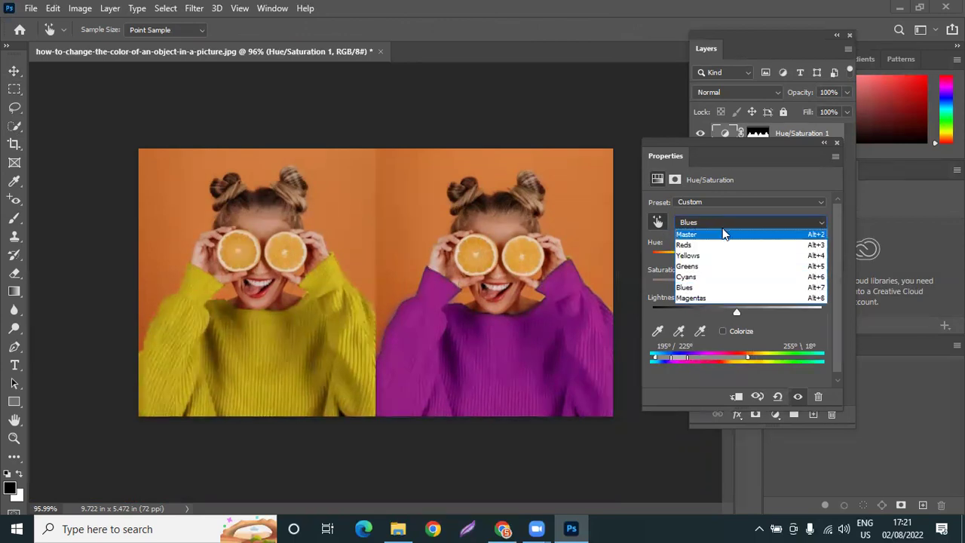
Examine the purple sweater's neckline, cuffs and sleeve edges for areas the mask misses
{"action": "left_click", "coordinate": [757, 133]}
{"action": "key", "text": "b"}
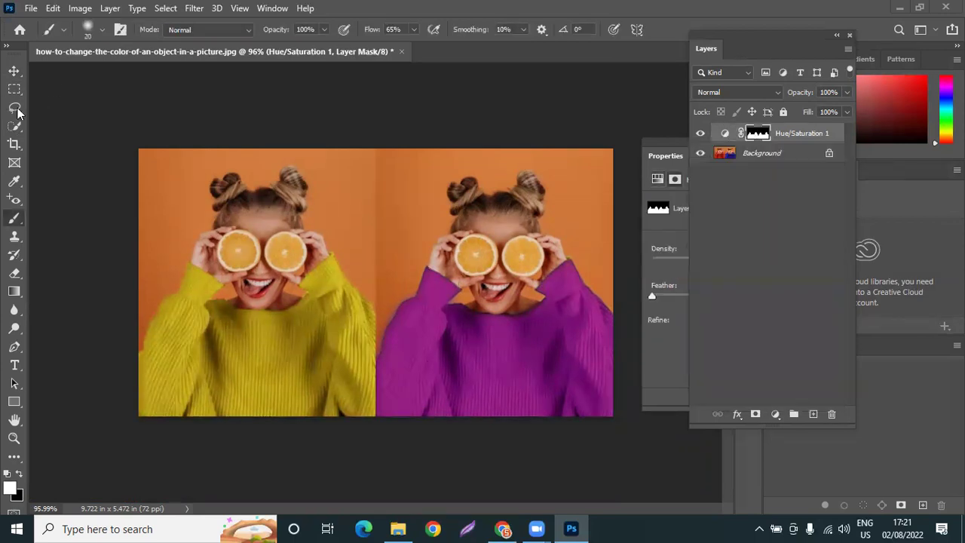
{"action": "left_click", "coordinate": [14, 72]}
{"action": "left_click", "coordinate": [403, 295]}
{"action": "scroll", "coordinate": [400, 309], "scroll_direction": "up", "scroll_amount": 5}
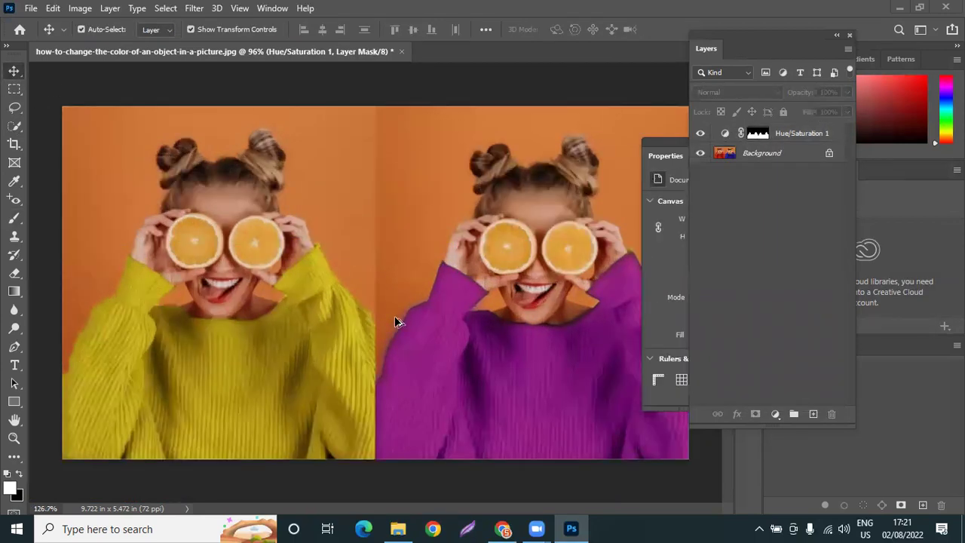
{"action": "scroll", "coordinate": [434, 338], "scroll_direction": "down", "scroll_amount": 2}
{"action": "scroll", "coordinate": [527, 345], "scroll_direction": "down", "scroll_amount": 3}
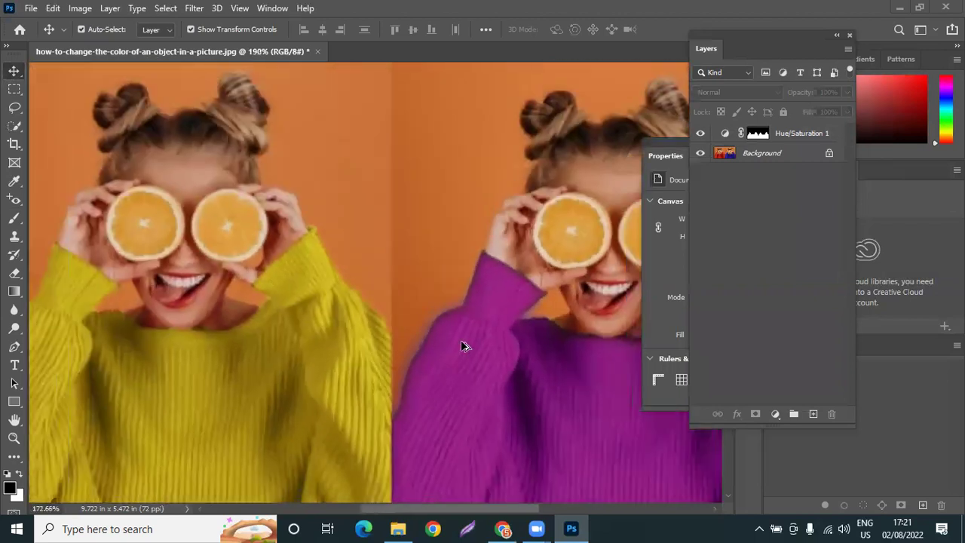
{"action": "scroll", "coordinate": [512, 287], "scroll_direction": "up", "scroll_amount": 2}
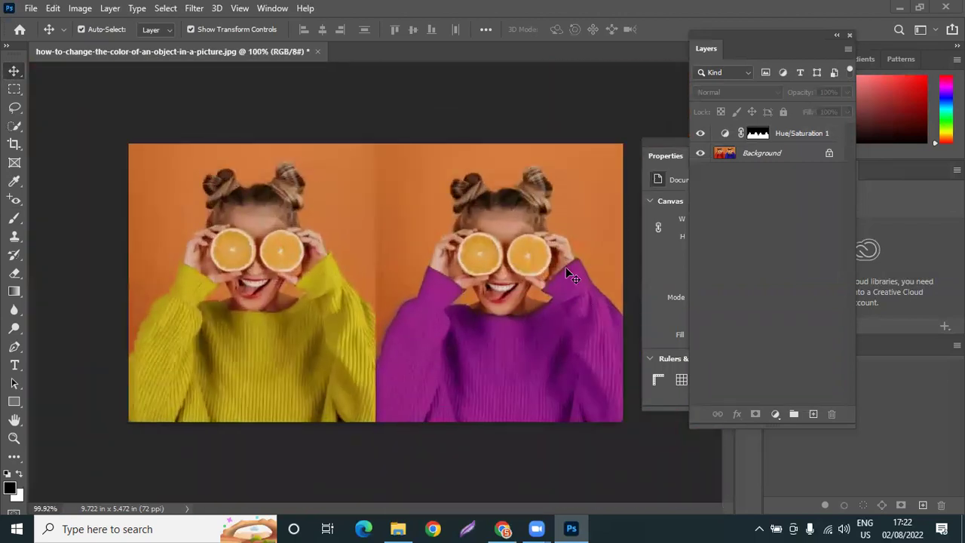
Paint white with an 8 px brush on the Hue/Saturation mask along the purple sweater's cuff edge near the image's outer side
{"action": "left_click", "coordinate": [753, 141]}
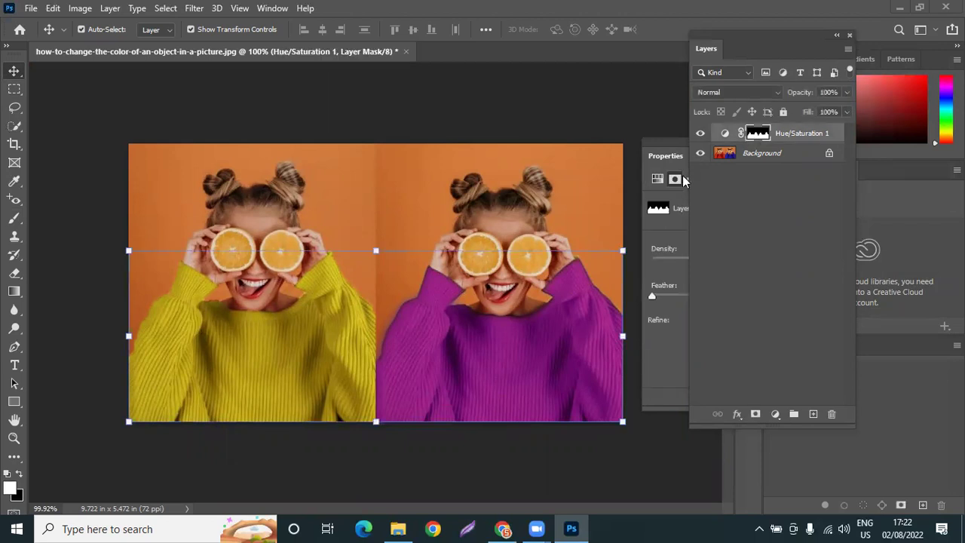
{"action": "left_click", "coordinate": [14, 218]}
{"action": "key", "text": "x"}
{"action": "scroll", "coordinate": [627, 330], "scroll_direction": "up", "scroll_amount": 3}
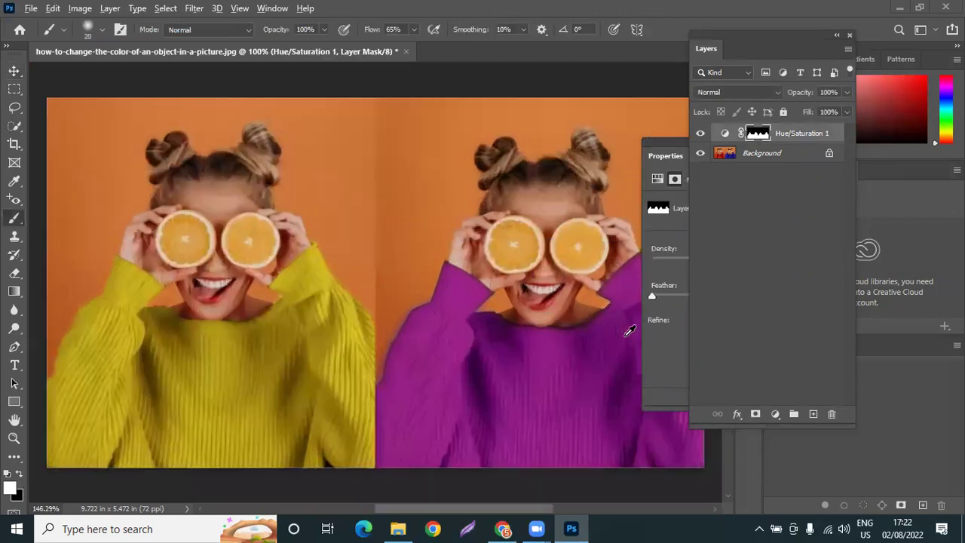
{"action": "scroll", "coordinate": [471, 249], "scroll_direction": "right", "scroll_amount": 5}
{"action": "left_click_drag", "start_coordinate": [444, 219], "coordinate": [448, 220]}
{"action": "key", "text": "bracketleft"}
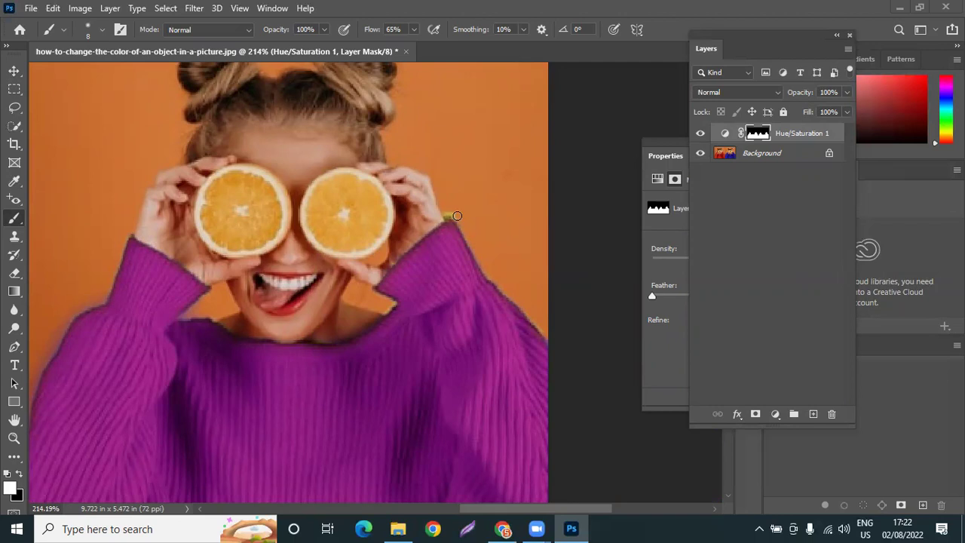
{"action": "left_click_drag", "start_coordinate": [448, 219], "coordinate": [481, 269]}
{"action": "scroll", "coordinate": [495, 241], "scroll_direction": "up", "scroll_amount": 3}
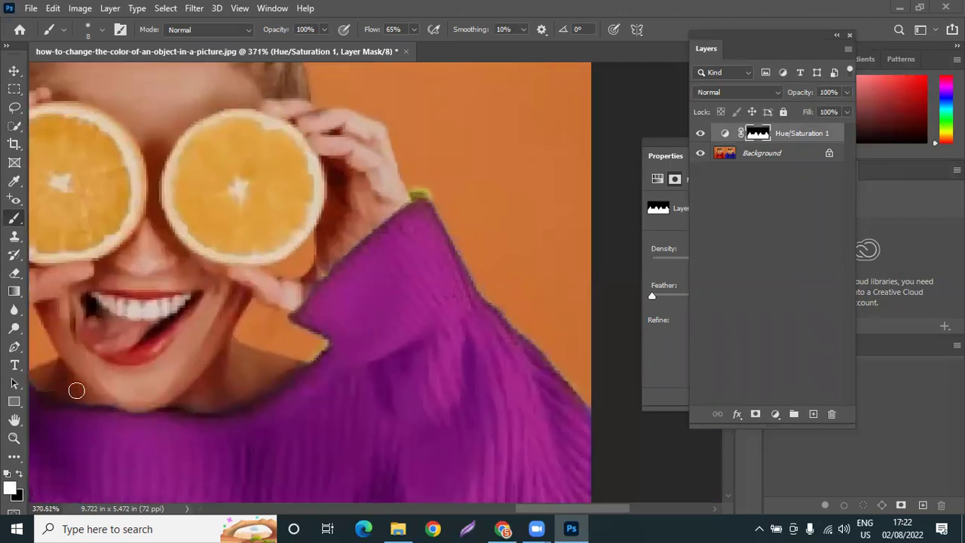
Paint black on the mask to remove the colour spill around that cuff and down the outer sleeve edge
{"action": "left_click", "coordinate": [21, 475]}
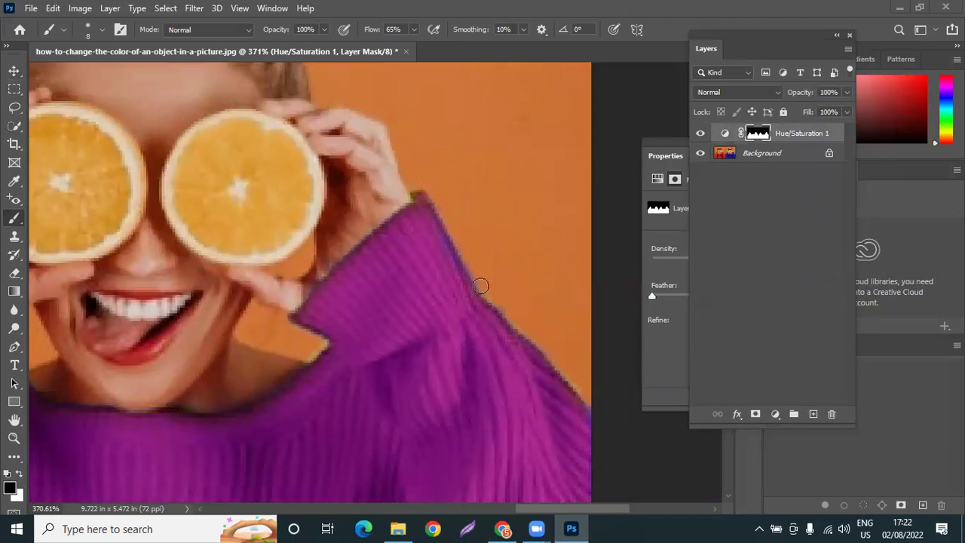
{"action": "left_click", "coordinate": [415, 198]}
{"action": "left_click_drag", "start_coordinate": [498, 292], "coordinate": [592, 407]}
Paint white on the mask along the purple sleeve edge facing the yellow sweater, and set the brush colour back to black
{"action": "scroll", "coordinate": [410, 407], "scroll_direction": "down", "scroll_amount": 3}
{"action": "scroll", "coordinate": [538, 287], "scroll_direction": "up", "scroll_amount": 1}
{"action": "scroll", "coordinate": [538, 287], "scroll_direction": "up", "scroll_amount": 2}
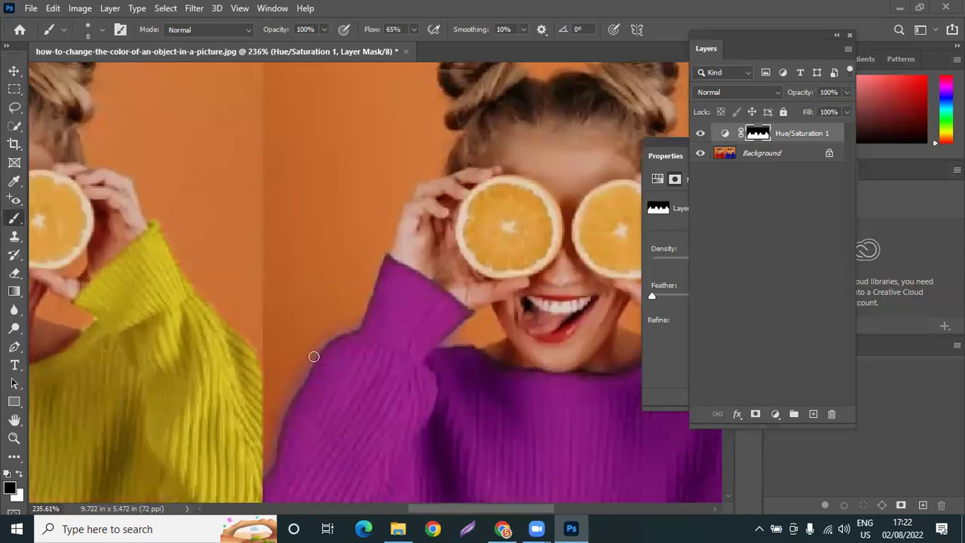
{"action": "scroll", "coordinate": [275, 439], "scroll_direction": "up", "scroll_amount": 1}
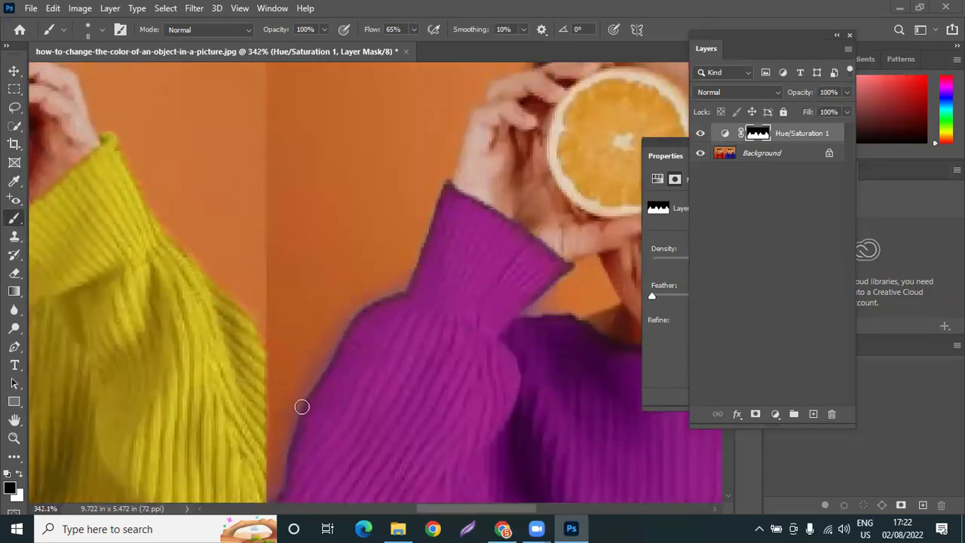
{"action": "left_click", "coordinate": [18, 472]}
{"action": "mouse_move", "coordinate": [440, 185]}
{"action": "left_mouse_down"}
{"action": "mouse_move", "coordinate": [430, 252]}
{"action": "mouse_move", "coordinate": [402, 302]}
{"action": "mouse_move", "coordinate": [352, 325]}
{"action": "mouse_move", "coordinate": [293, 475]}
{"action": "mouse_move", "coordinate": [305, 429]}
{"action": "left_mouse_up"}
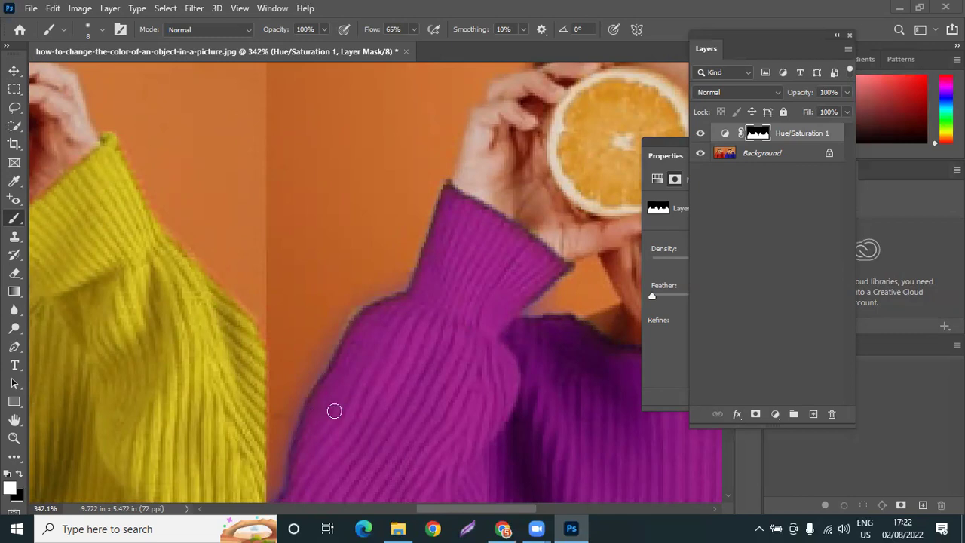
{"action": "scroll", "coordinate": [316, 406], "scroll_direction": "down", "scroll_amount": 1}
{"action": "left_click", "coordinate": [20, 474]}
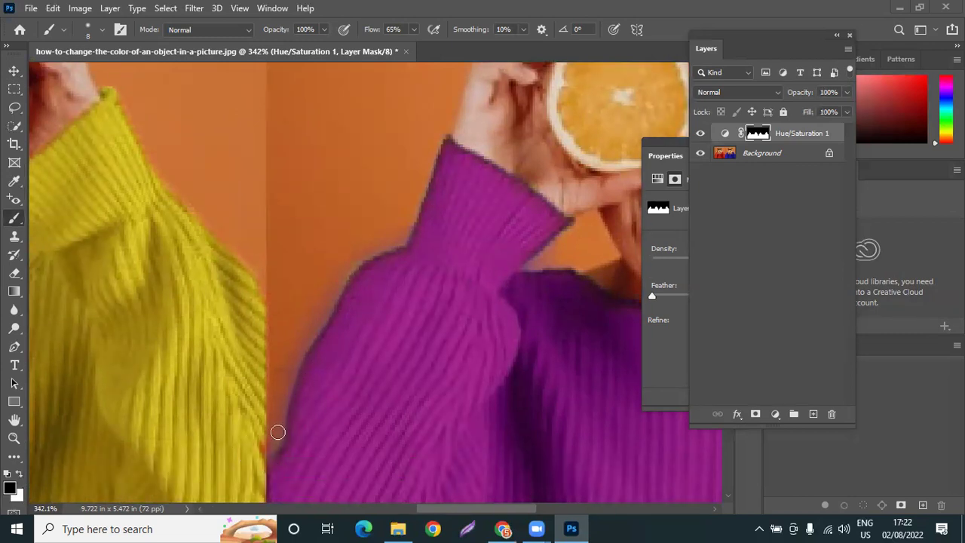
Examine the whole photo to check the yellow and purple sweaters side by side
{"action": "key", "text": "z"}
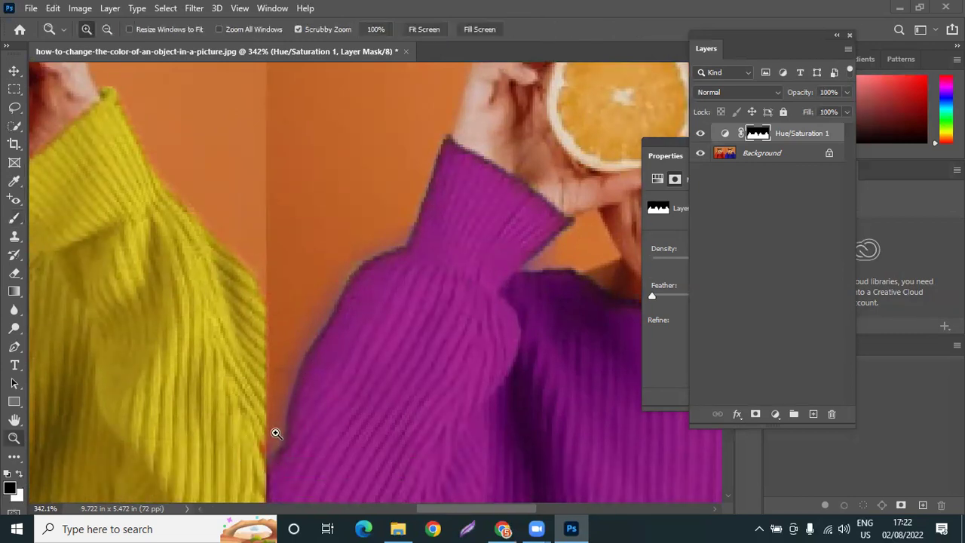
{"action": "left_click", "coordinate": [14, 71]}
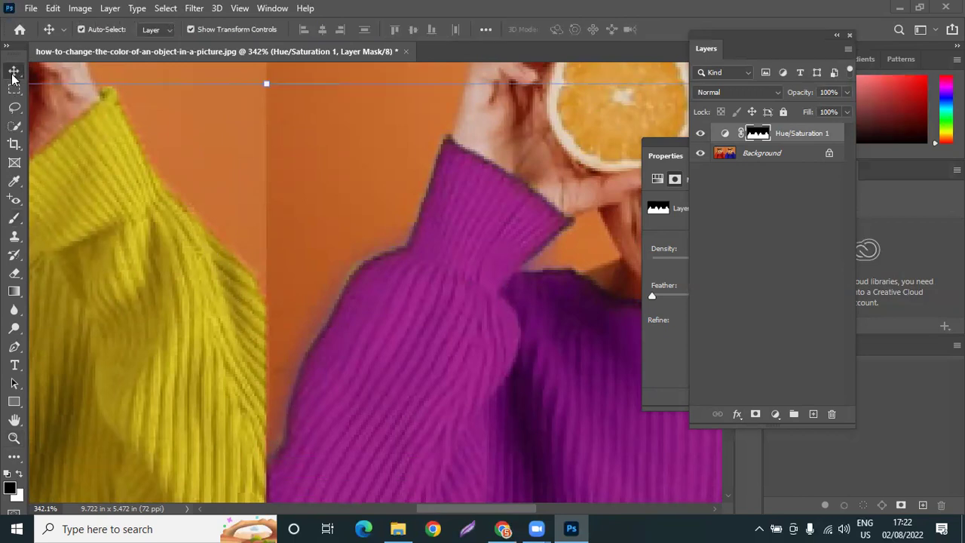
{"action": "left_click", "coordinate": [15, 219]}
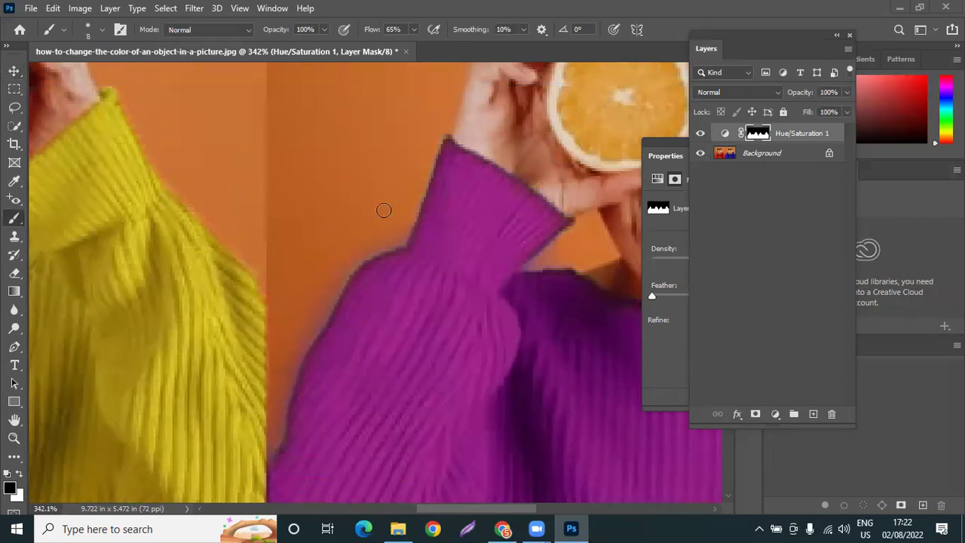
{"action": "scroll", "coordinate": [383, 210], "scroll_direction": "down", "scroll_amount": 3}
{"action": "key", "text": "super"}
{"action": "key", "text": "super"}
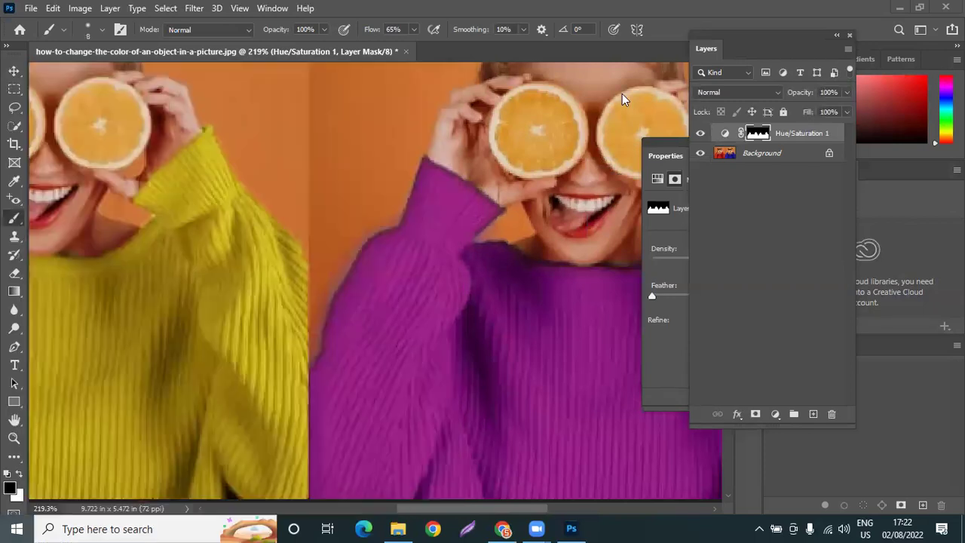
{"action": "scroll", "coordinate": [446, 190], "scroll_direction": "down", "scroll_amount": 5}
{"action": "key", "text": "super"}
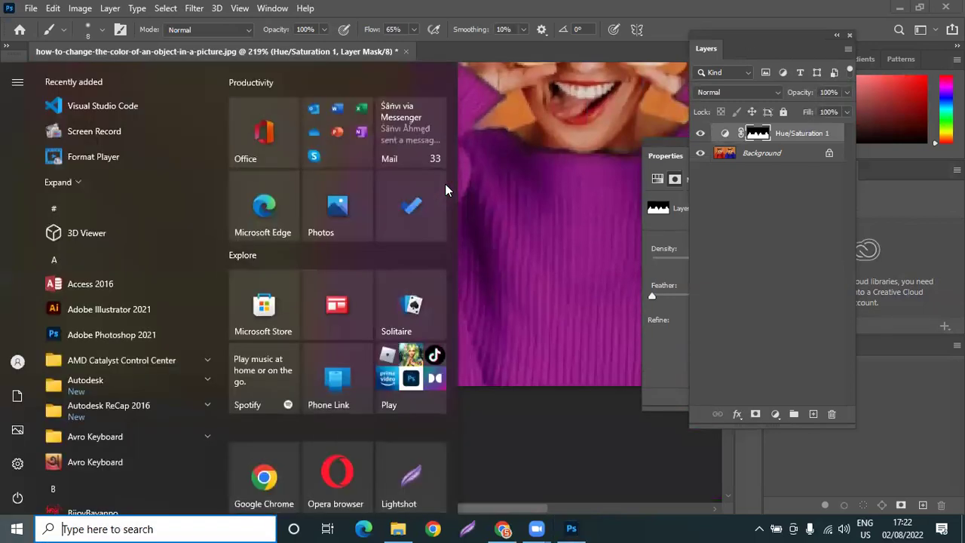
{"action": "key", "text": "super"}
{"action": "scroll", "coordinate": [445, 189], "scroll_direction": "down", "scroll_amount": 4}
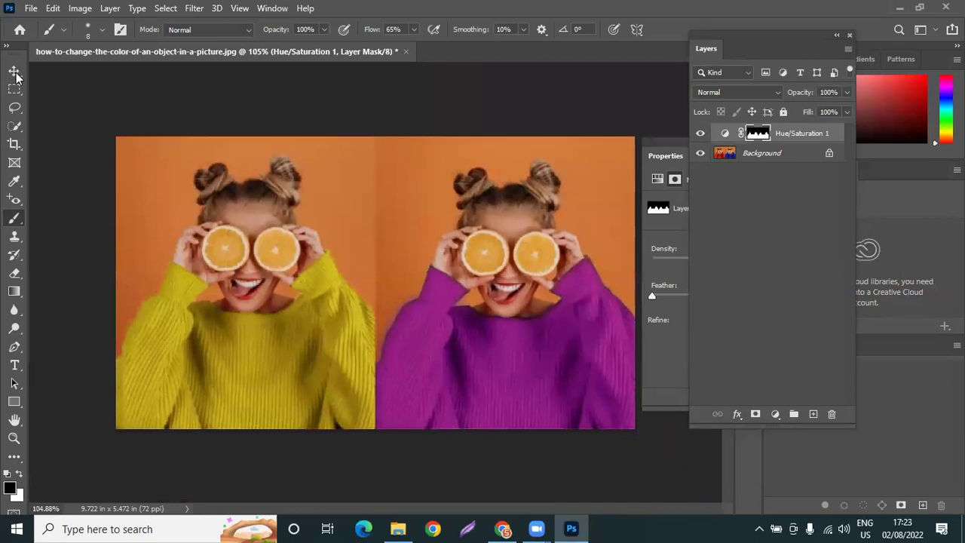
{"action": "left_click", "coordinate": [15, 71]}
{"action": "left_click", "coordinate": [413, 233]}
{"action": "scroll", "coordinate": [414, 233], "scroll_direction": "down", "scroll_amount": 1}
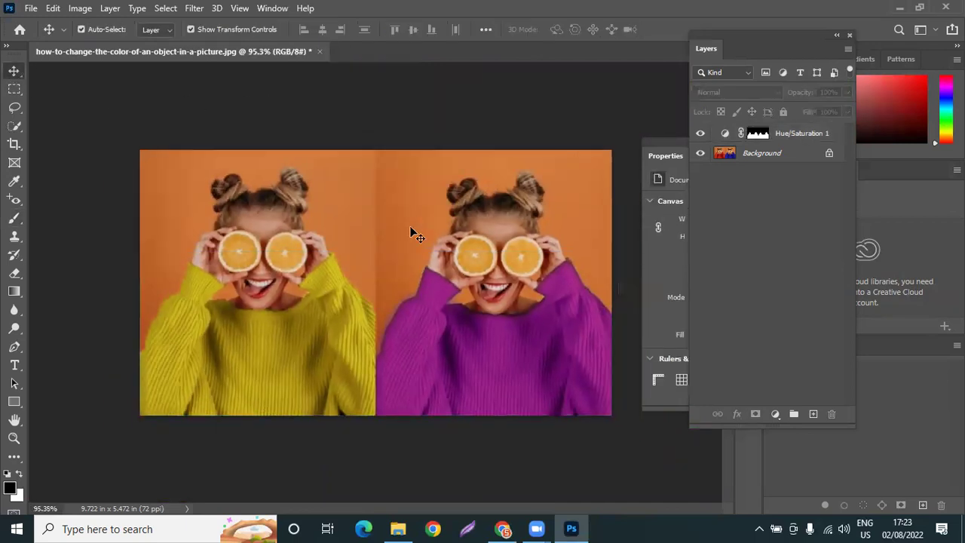
{"action": "scroll", "coordinate": [413, 233], "scroll_direction": "down", "scroll_amount": 1}
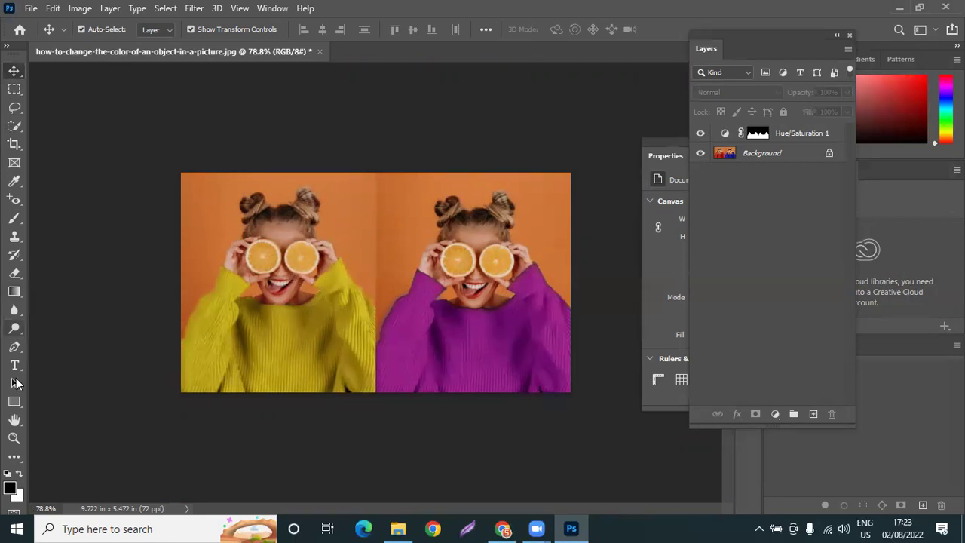
Try to extend the canvas above the photo with the Crop tool, using the W x H x Resolution option
{"action": "left_click", "coordinate": [10, 149]}
{"action": "left_click", "coordinate": [73, 145]}
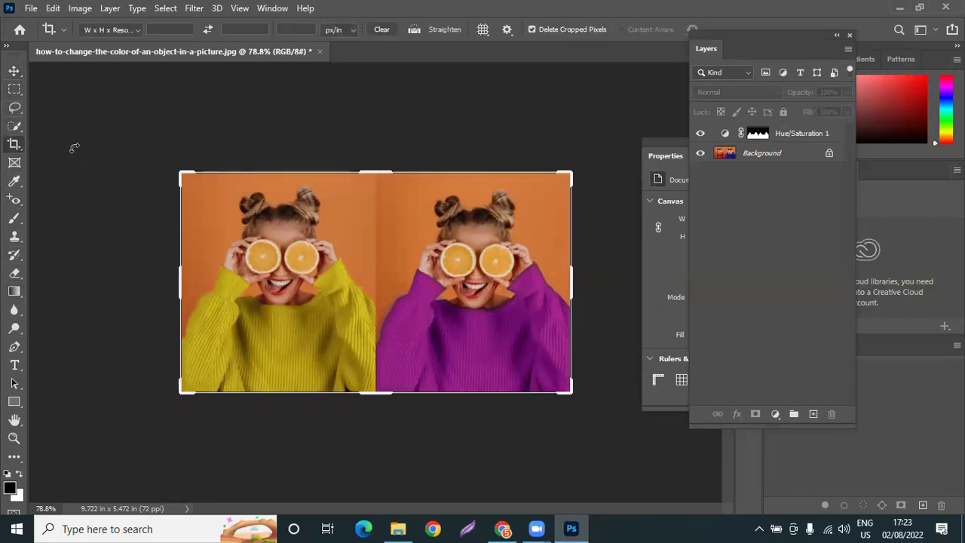
{"action": "left_click", "coordinate": [104, 30]}
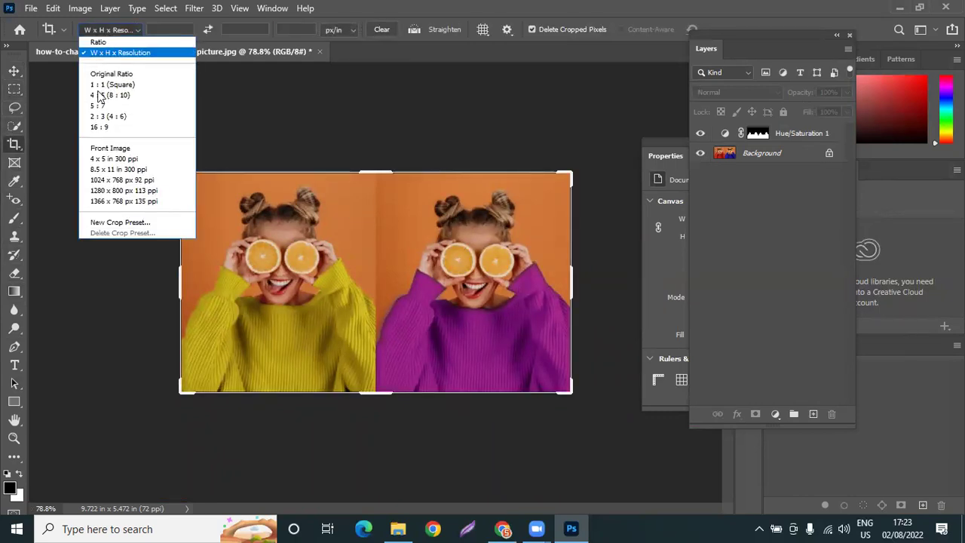
{"action": "left_click", "coordinate": [144, 55]}
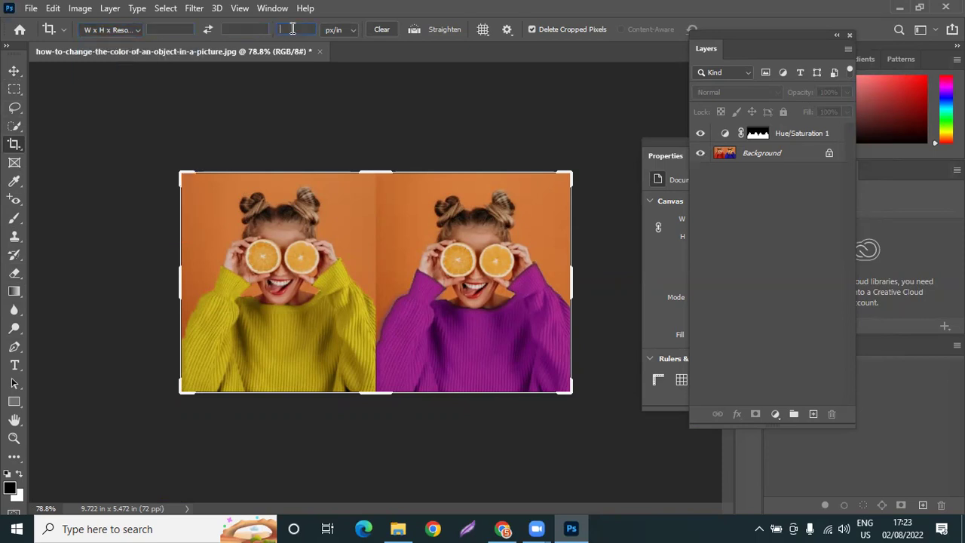
{"action": "left_click", "coordinate": [375, 172]}
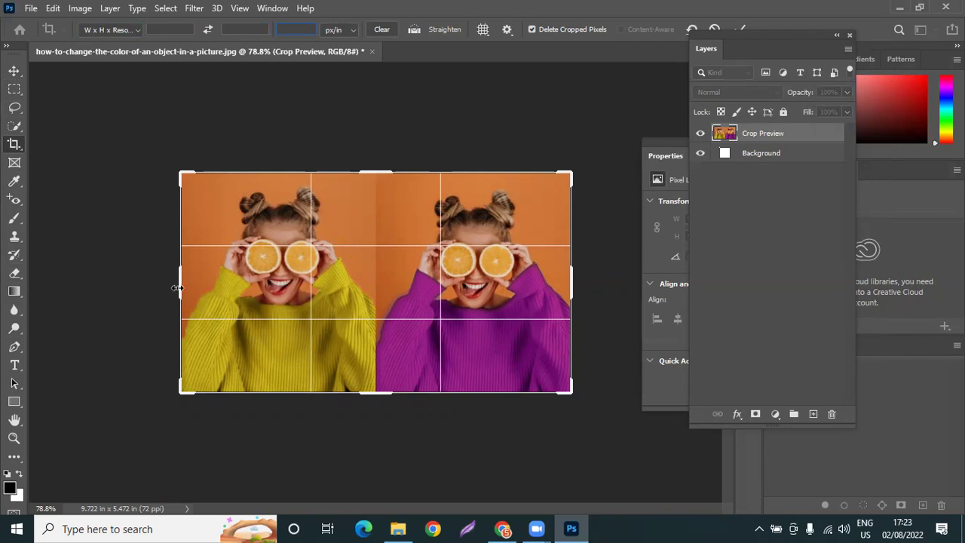
{"action": "left_click_drag", "start_coordinate": [376, 172], "coordinate": [369, 68]}
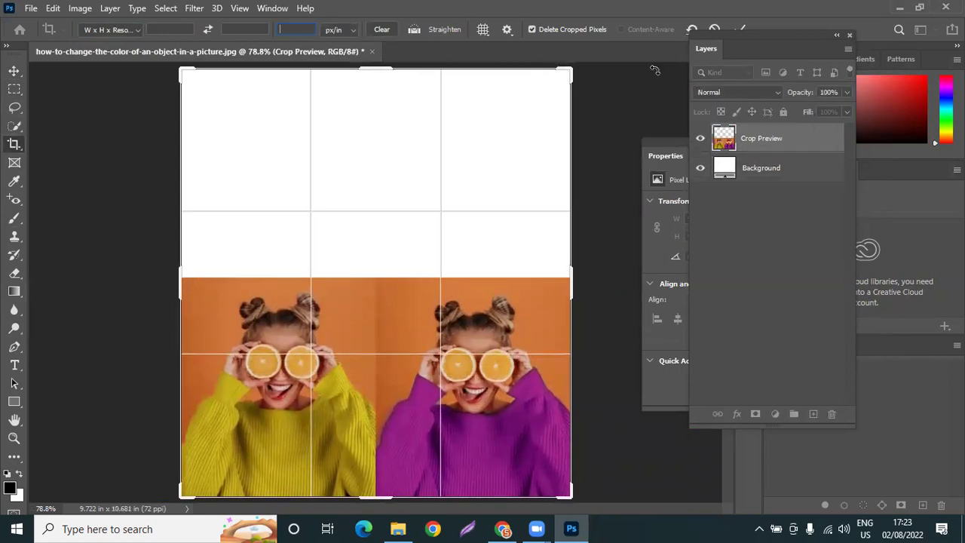
{"action": "left_click_drag", "start_coordinate": [776, 34], "coordinate": [789, 65]}
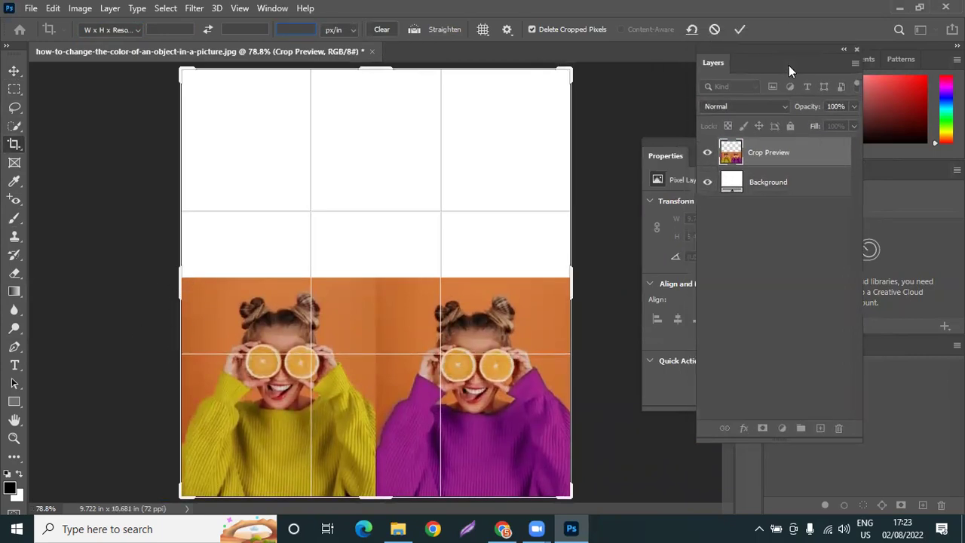
{"action": "left_click", "coordinate": [714, 34]}
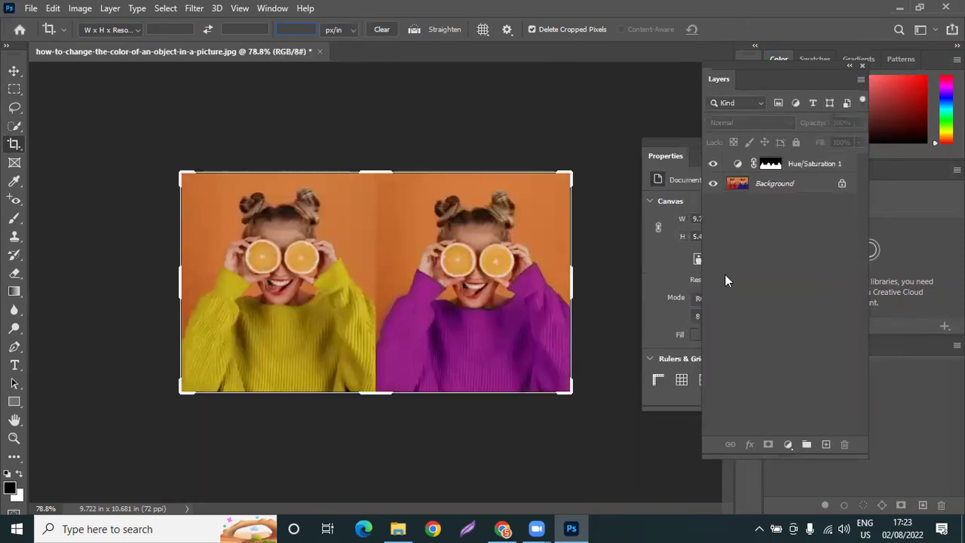
Unlock the Background layer and clip the Hue/Saturation 1 adjustment to it with a clipping mask
{"action": "left_click", "coordinate": [842, 185]}
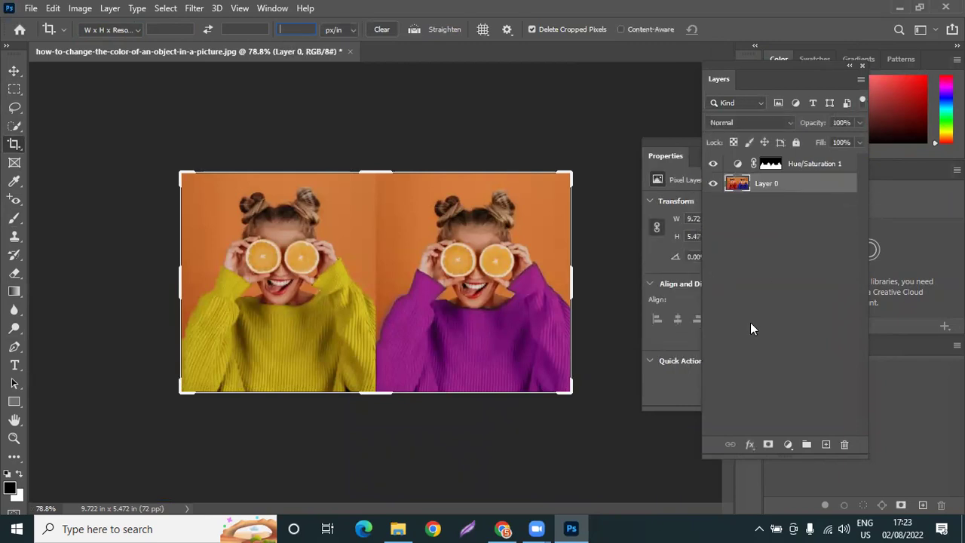
{"action": "left_click", "coordinate": [822, 163]}
{"action": "right_click", "coordinate": [821, 156]}
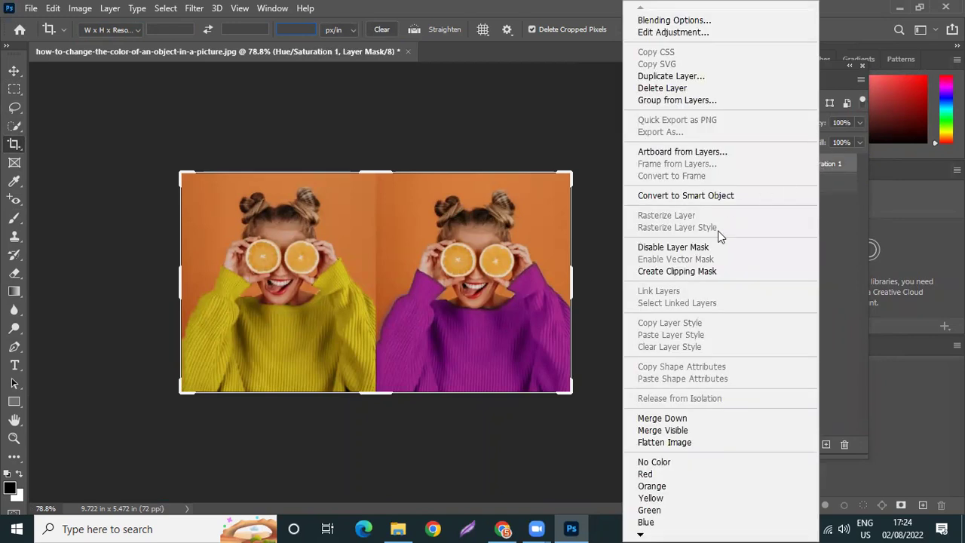
{"action": "left_click", "coordinate": [706, 277]}
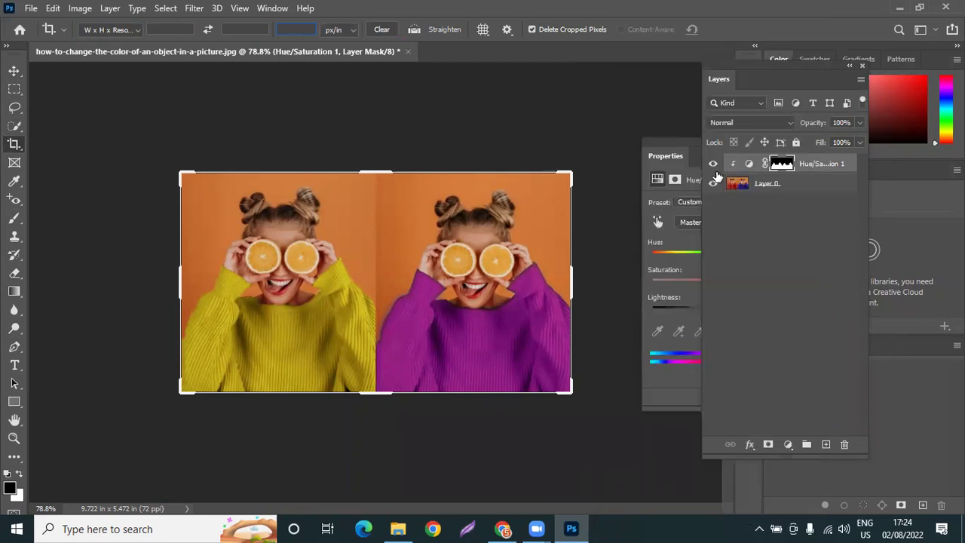
Extend the canvas upward above the photo with the Crop tool, to a height of about 10.8 in
{"action": "left_click_drag", "start_coordinate": [374, 170], "coordinate": [379, 66]}
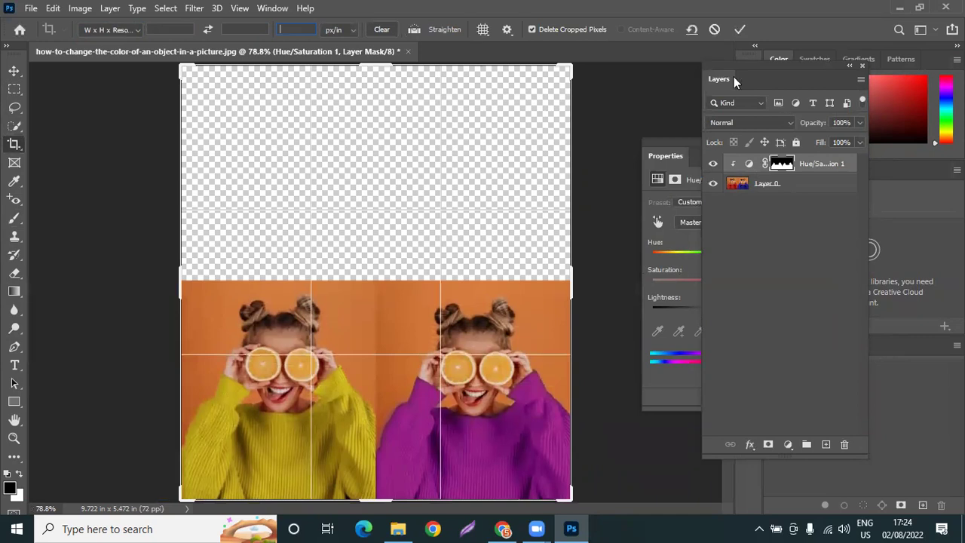
{"action": "left_click", "coordinate": [741, 31]}
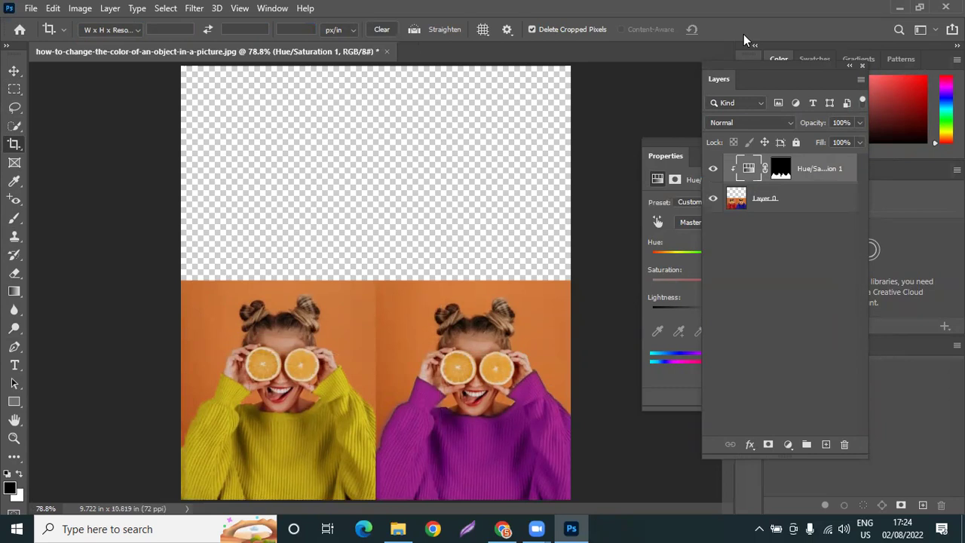
{"action": "left_click", "coordinate": [15, 70]}
{"action": "left_click", "coordinate": [481, 190]}
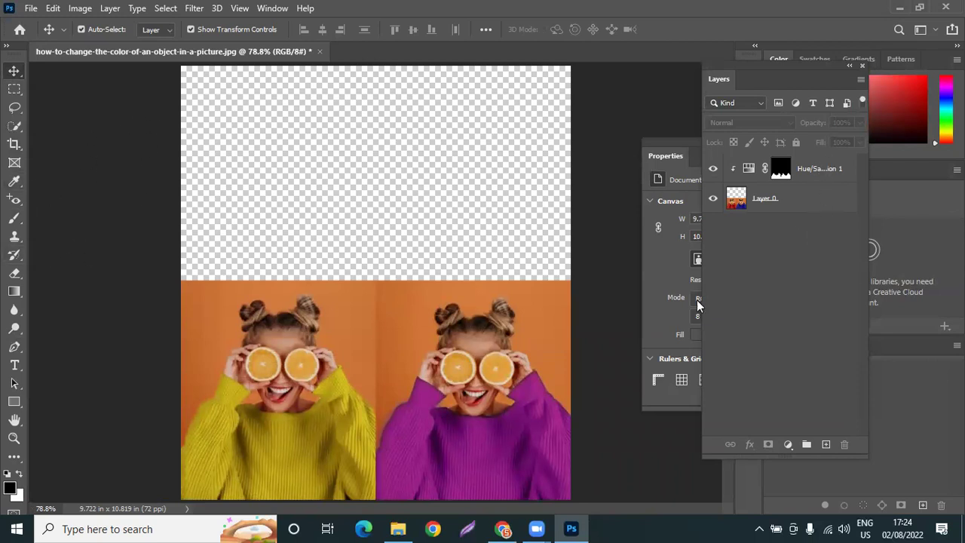
Place the original red and blue sweater photo in the empty canvas area above the recoloured one
{"action": "left_click", "coordinate": [397, 528]}
{"action": "left_click_drag", "start_coordinate": [254, 188], "coordinate": [419, 208]}
{"action": "left_click_drag", "start_coordinate": [377, 368], "coordinate": [409, 275]}
{"action": "left_click", "coordinate": [676, 28]}
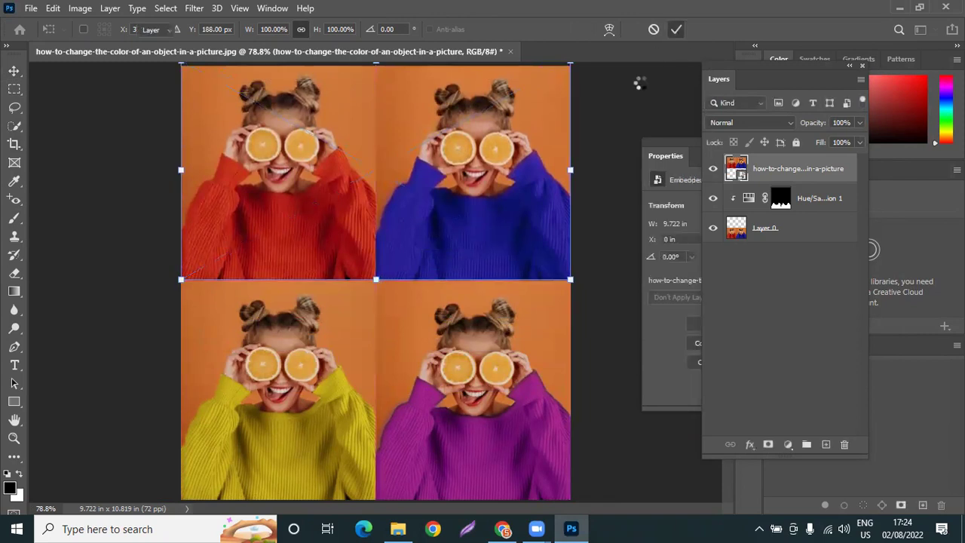
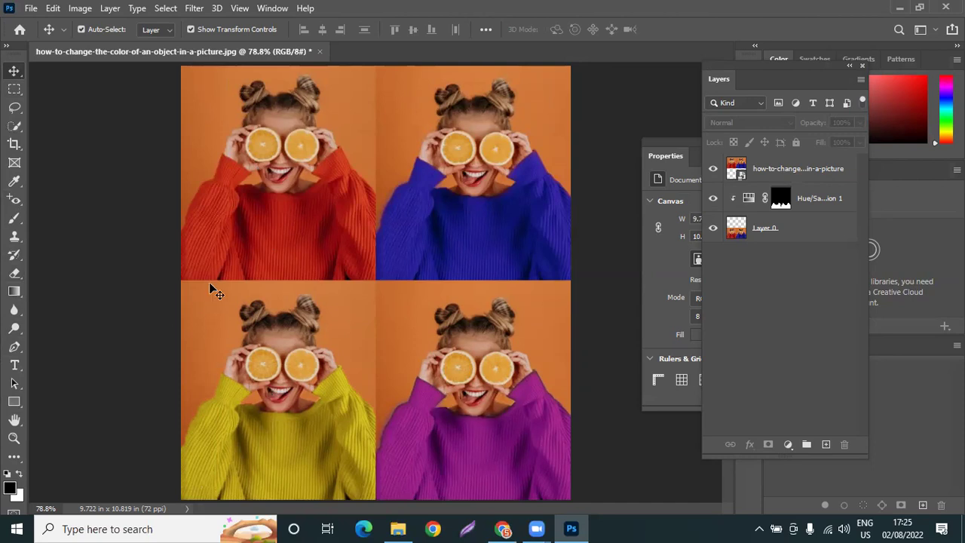
{"action": "right_click", "coordinate": [14, 365]}
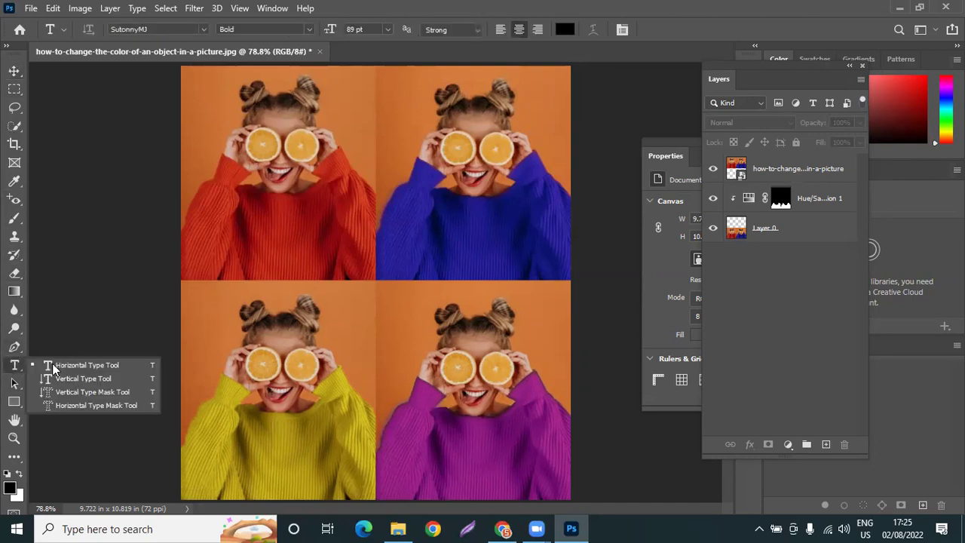
{"action": "left_click", "coordinate": [58, 365]}
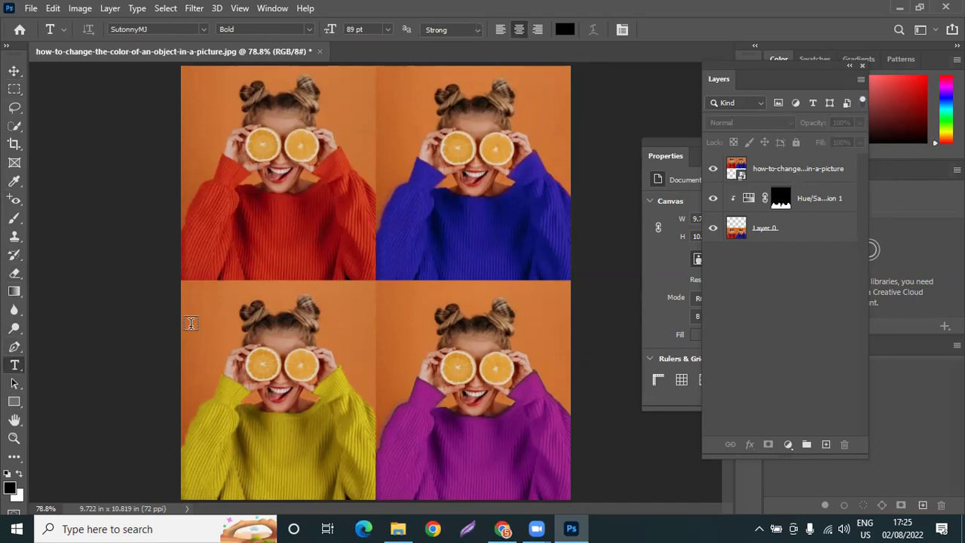
{"action": "left_click", "coordinate": [16, 70]}
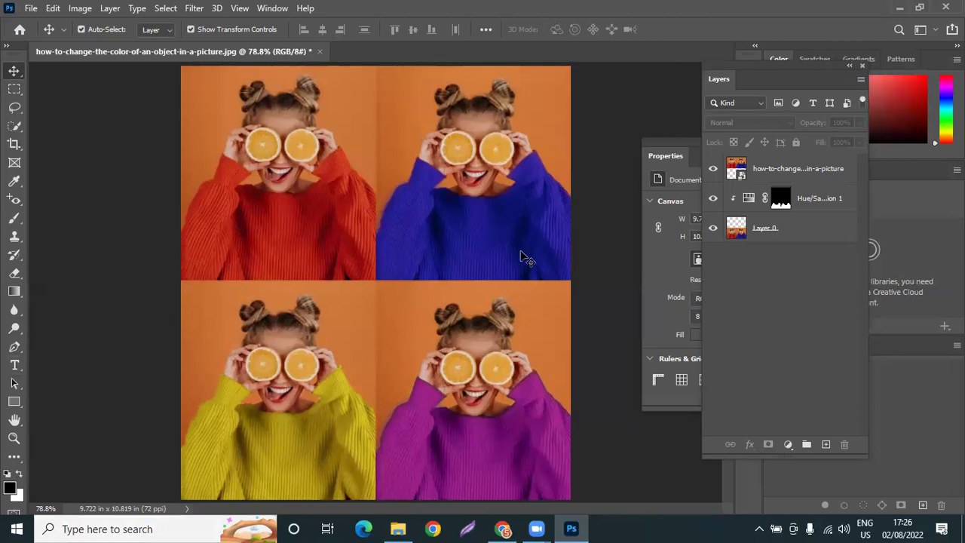
{"action": "left_click", "coordinate": [14, 364]}
{"action": "left_click", "coordinate": [14, 72]}
Add the text "Before" in Arial Bold over the upper-left corner of the red sweater photo
{"action": "left_click", "coordinate": [15, 364]}
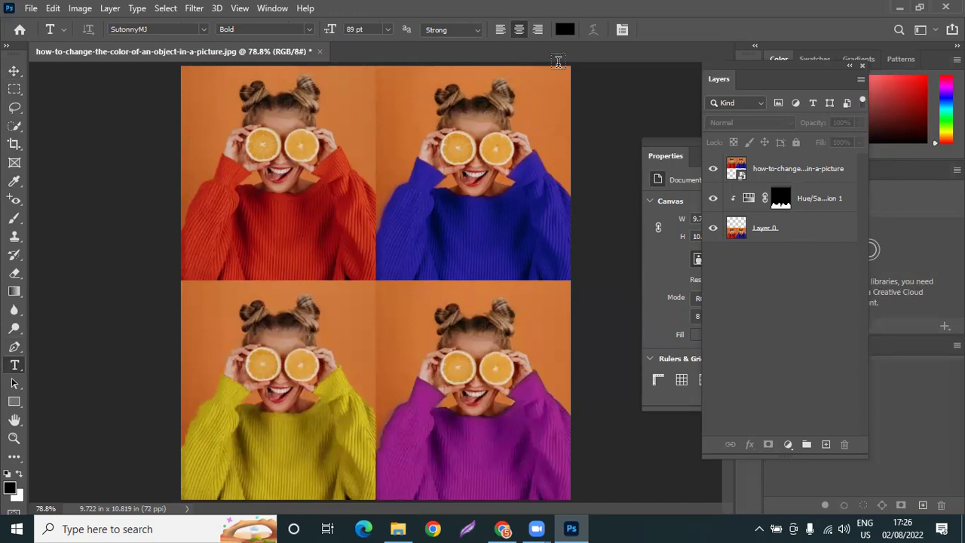
{"action": "left_click", "coordinate": [201, 98]}
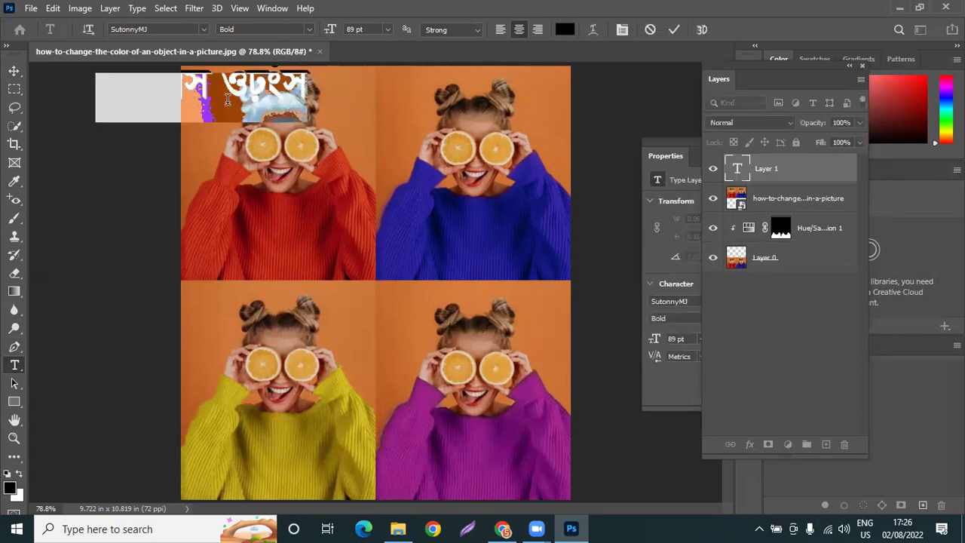
{"action": "type", "text": "Be"}
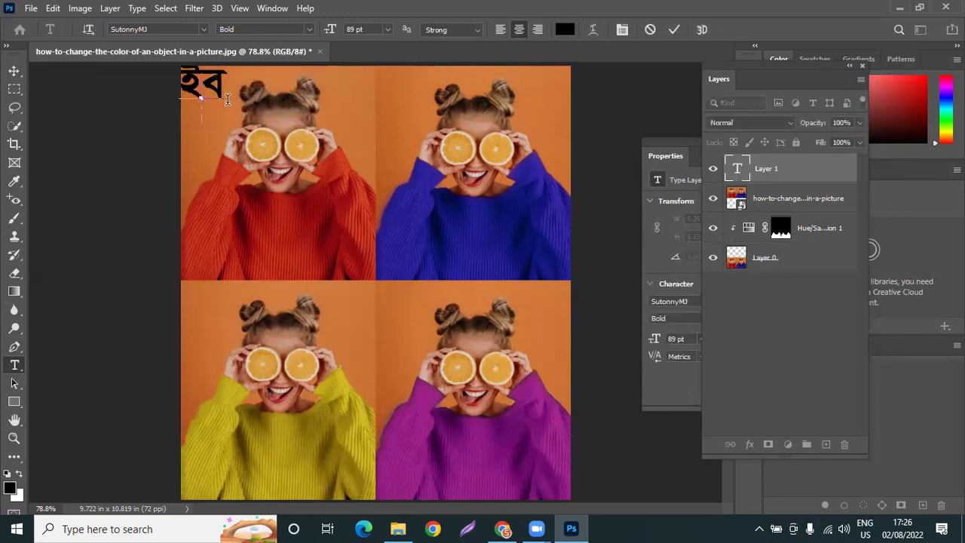
{"action": "key", "text": "BackSpace"}
{"action": "key", "text": "BackSpace"}
{"action": "left_click", "coordinate": [204, 30]}
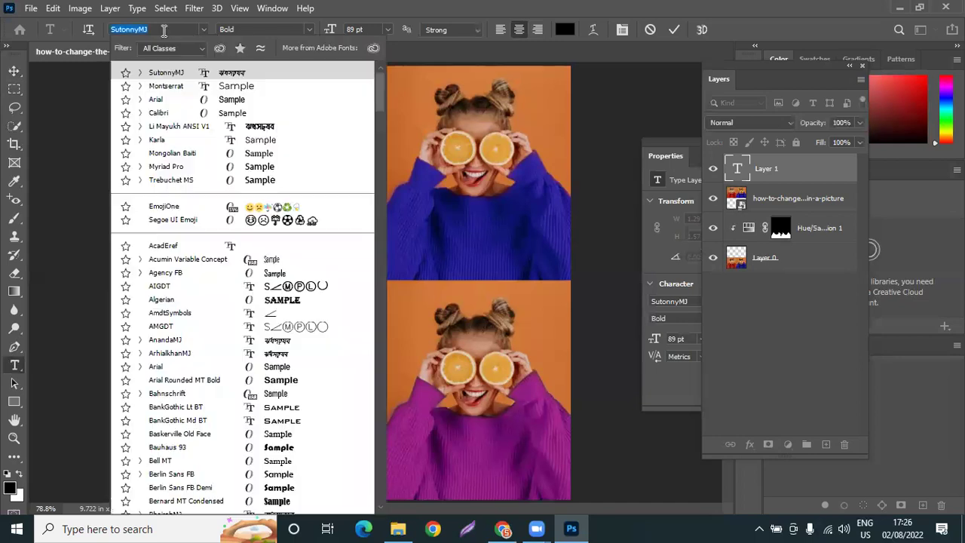
{"action": "left_click", "coordinate": [160, 100]}
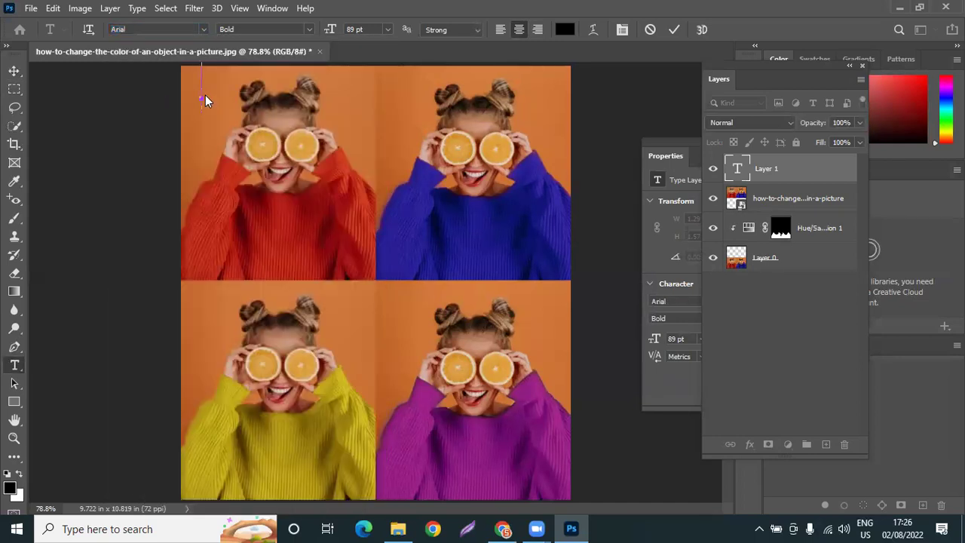
{"action": "type", "text": "Br"}
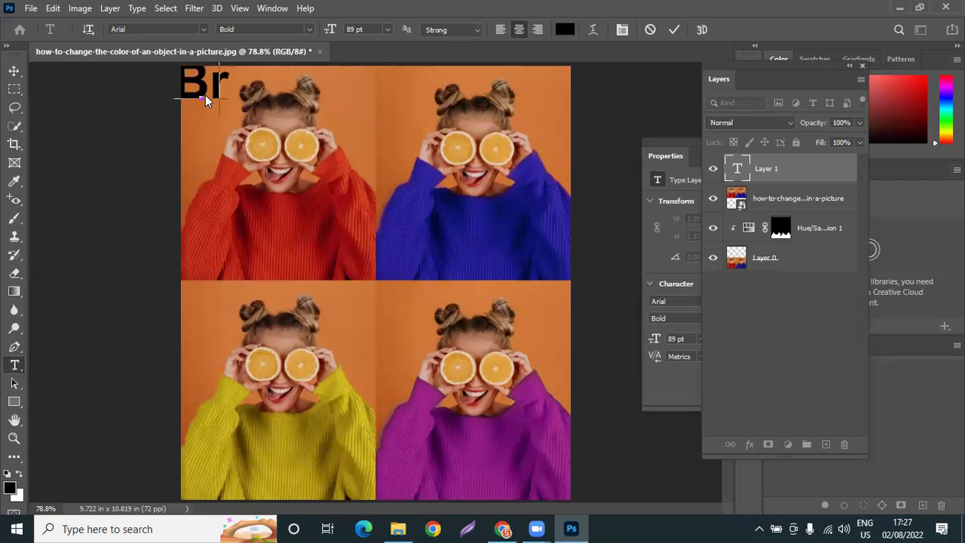
{"action": "key", "text": "BackSpace"}
{"action": "type", "text": "efore"}
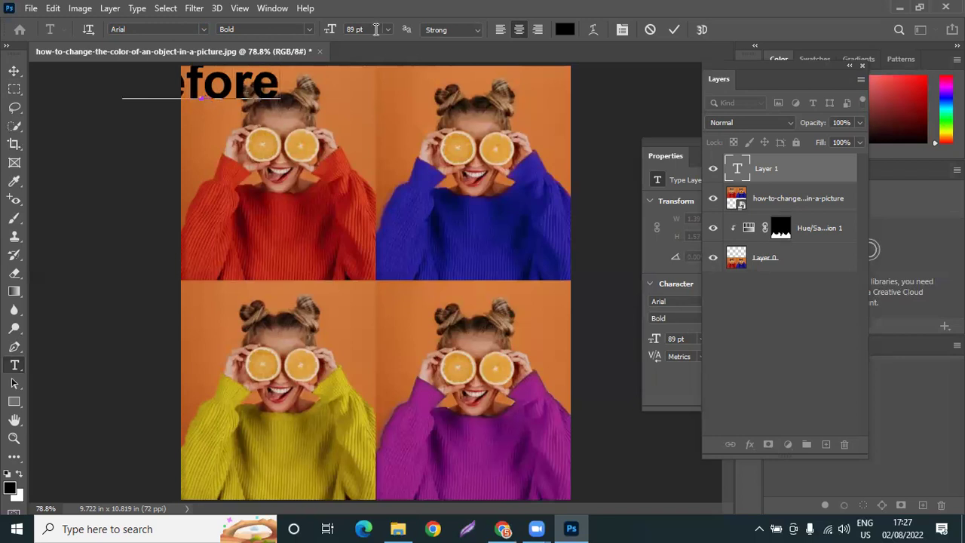
Try the font sizes 12 pt, 72 pt and 24 pt on the whole "Before" text
{"action": "key", "text": "ctrl+a"}
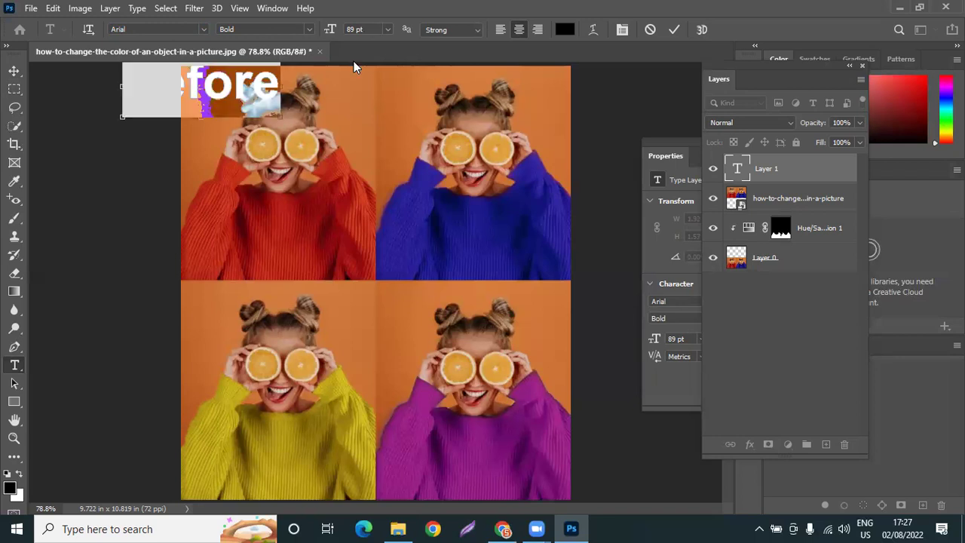
{"action": "left_click", "coordinate": [386, 29]}
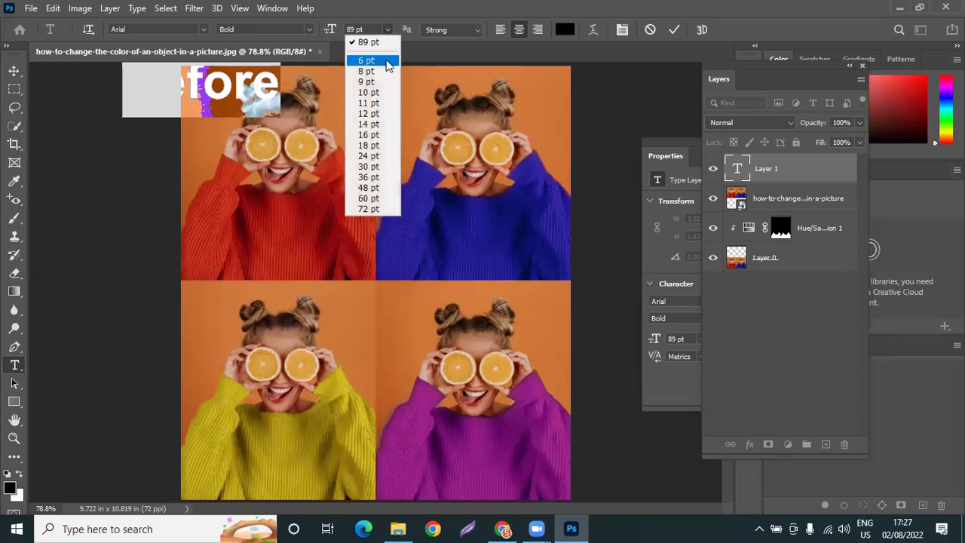
{"action": "left_click", "coordinate": [368, 113]}
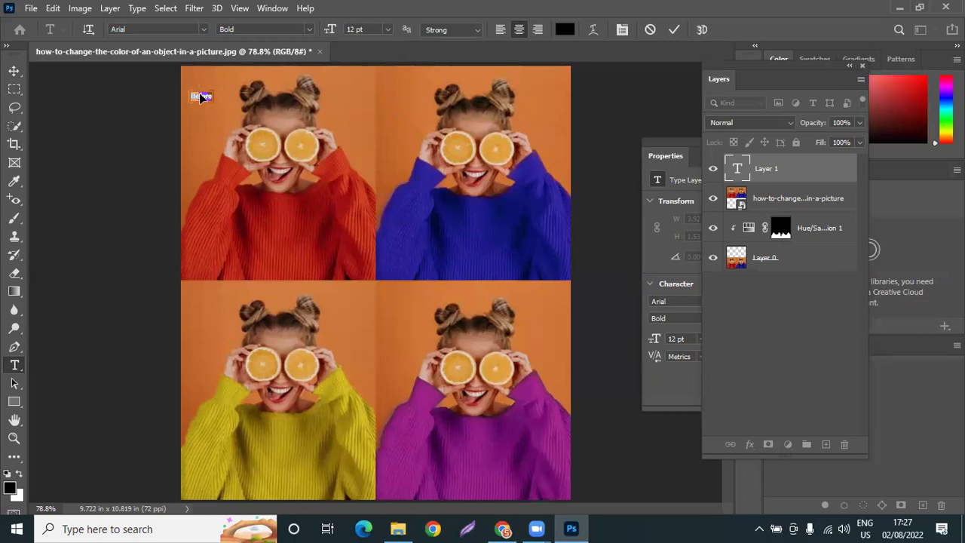
{"action": "left_click", "coordinate": [387, 29]}
{"action": "left_click", "coordinate": [360, 211]}
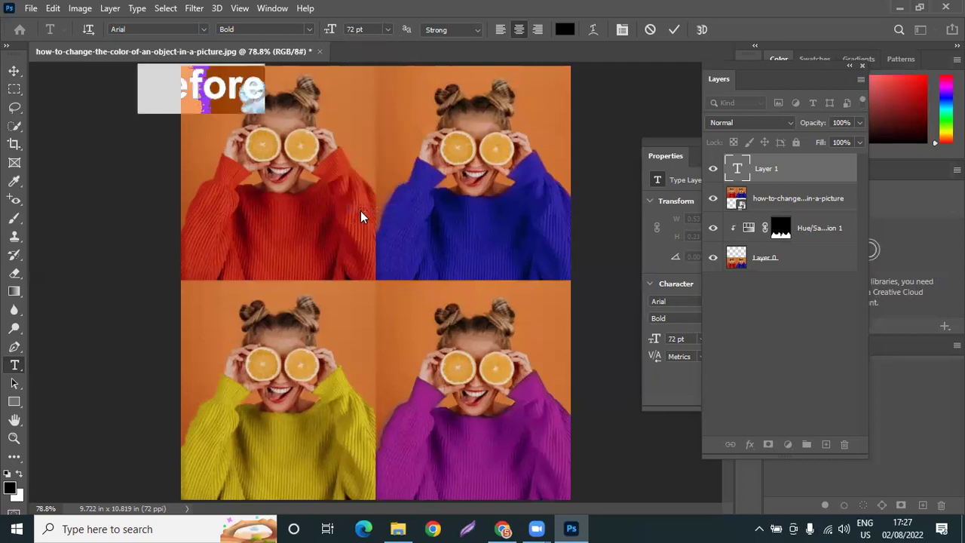
{"action": "left_click", "coordinate": [359, 29]}
{"action": "left_click", "coordinate": [387, 30]}
{"action": "left_click", "coordinate": [389, 157]}
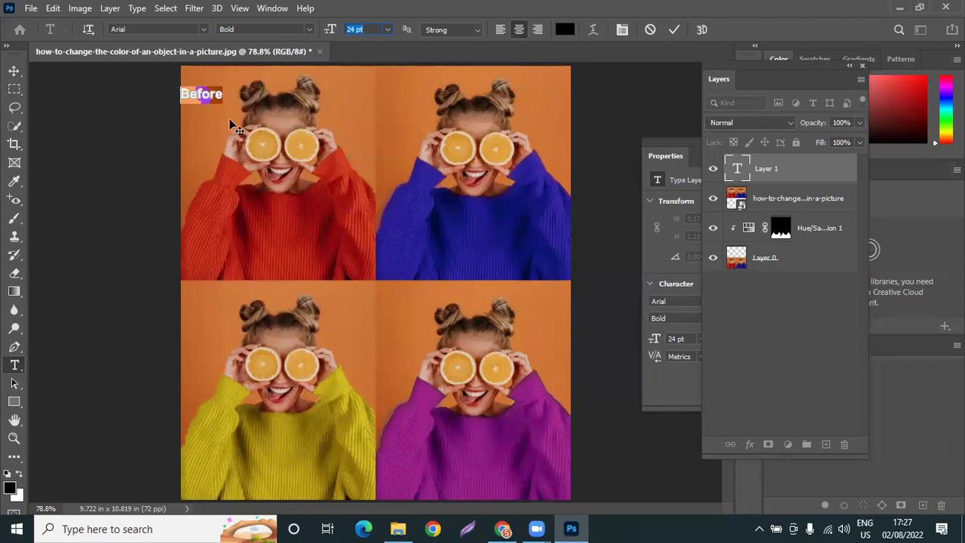
Set the "Before" text to 30 pt and move it into the upper-left corner of the red sweater photo
{"action": "left_click", "coordinate": [386, 29]}
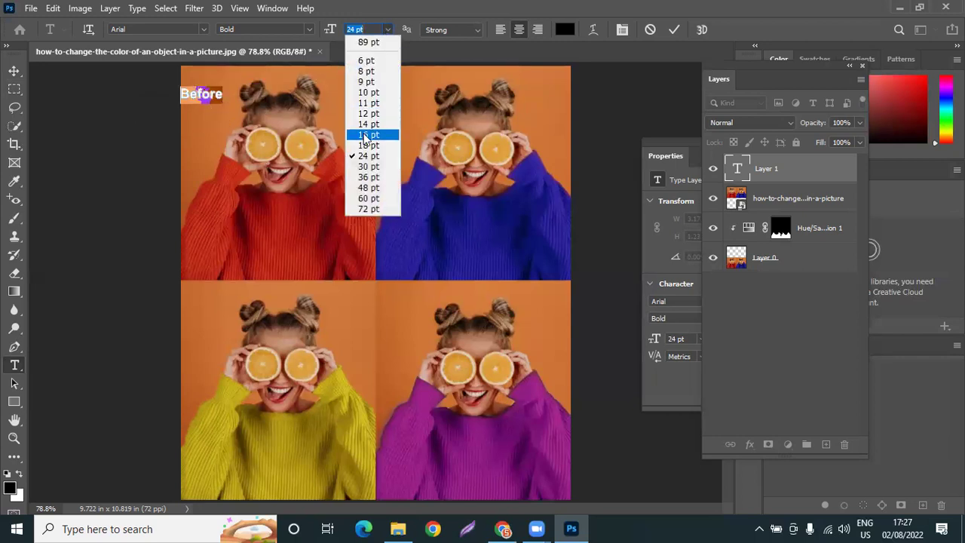
{"action": "left_click", "coordinate": [368, 168]}
{"action": "mouse_move", "coordinate": [206, 133]}
{"action": "left_mouse_down"}
{"action": "mouse_move", "coordinate": [233, 121]}
{"action": "mouse_move", "coordinate": [220, 125]}
{"action": "left_mouse_up"}
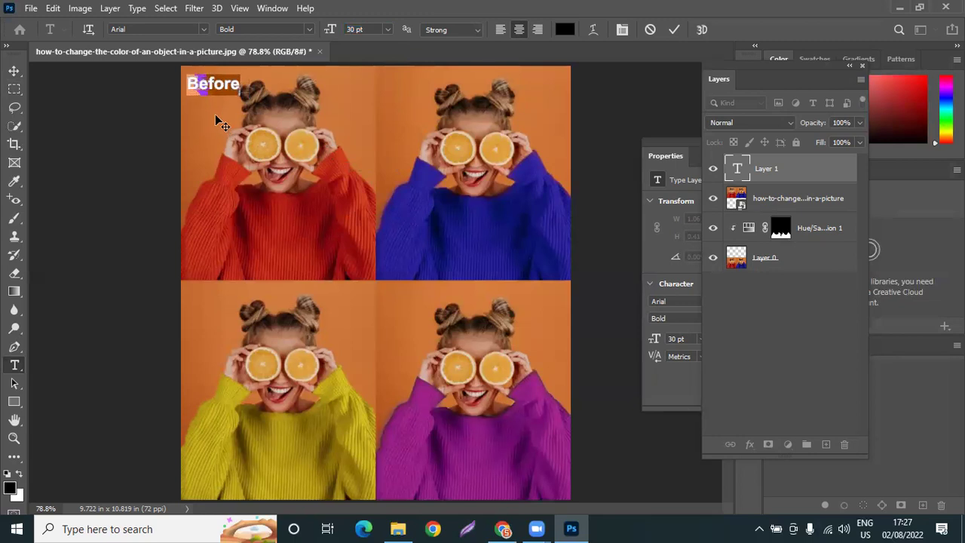
{"action": "left_click", "coordinate": [669, 31]}
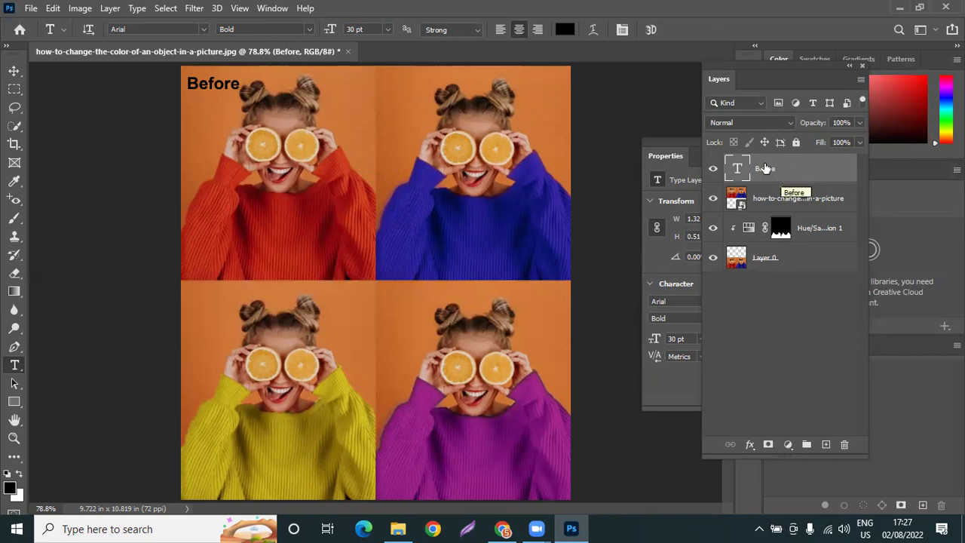
Add the text "After" in the upper-left corner of the yellow sweater photo, lined up below the "Before" label
{"action": "left_click", "coordinate": [812, 232]}
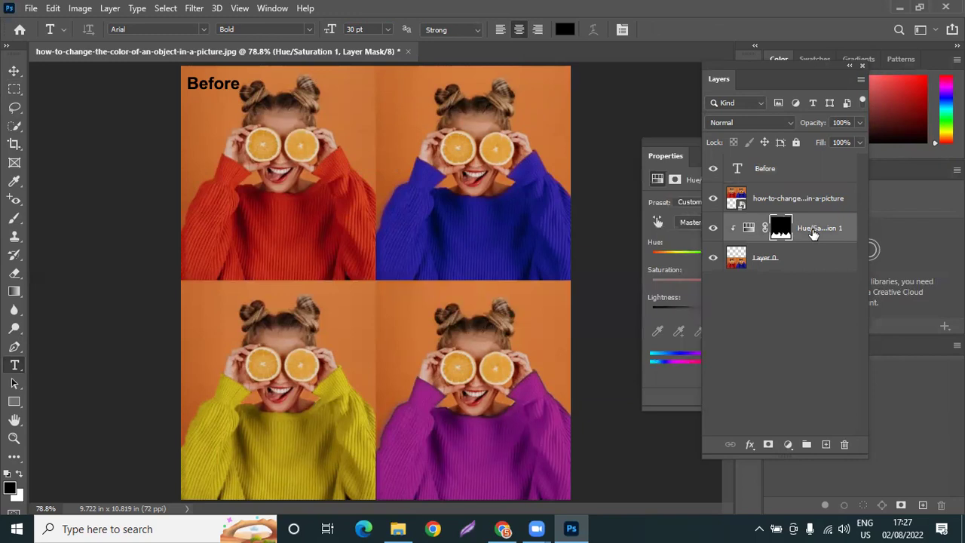
{"action": "left_click", "coordinate": [809, 169]}
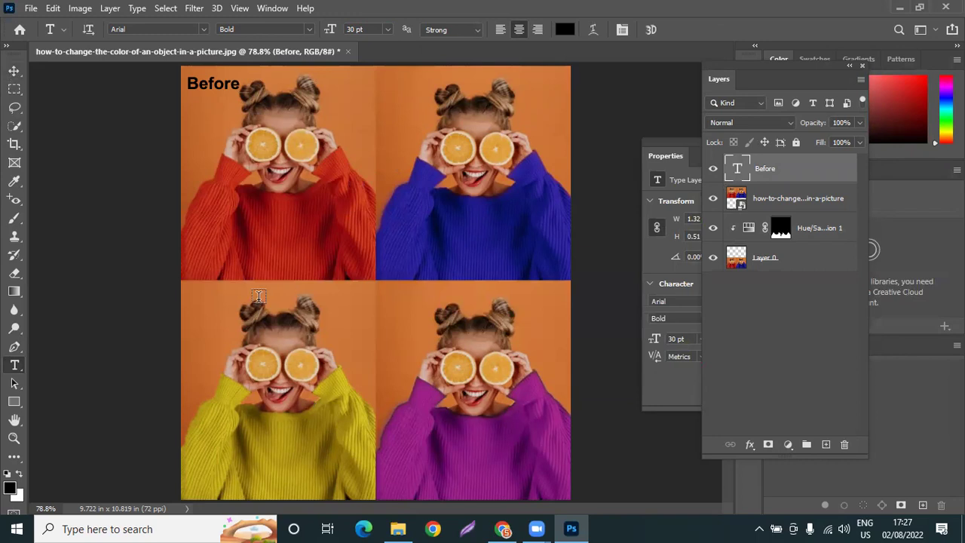
{"action": "left_click", "coordinate": [194, 299]}
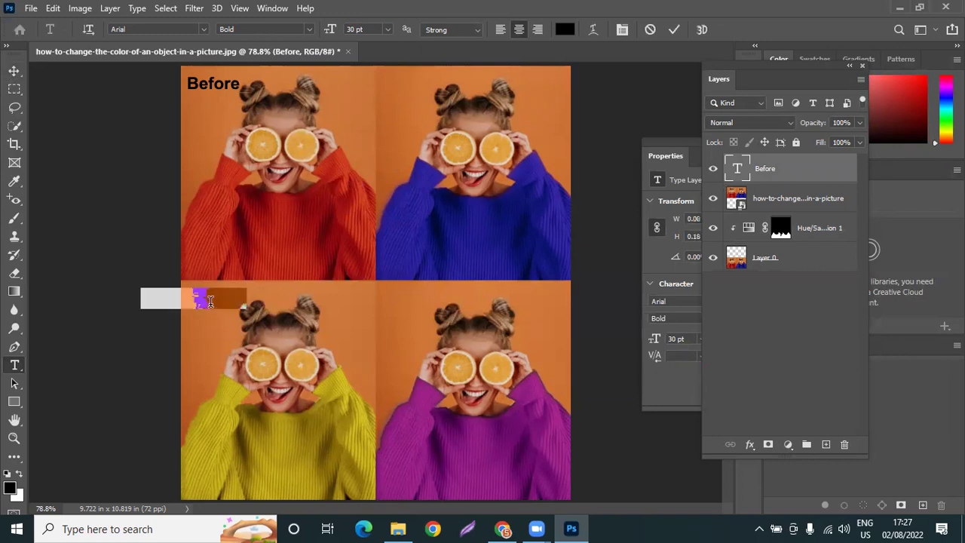
{"action": "type", "text": "Aftw"}
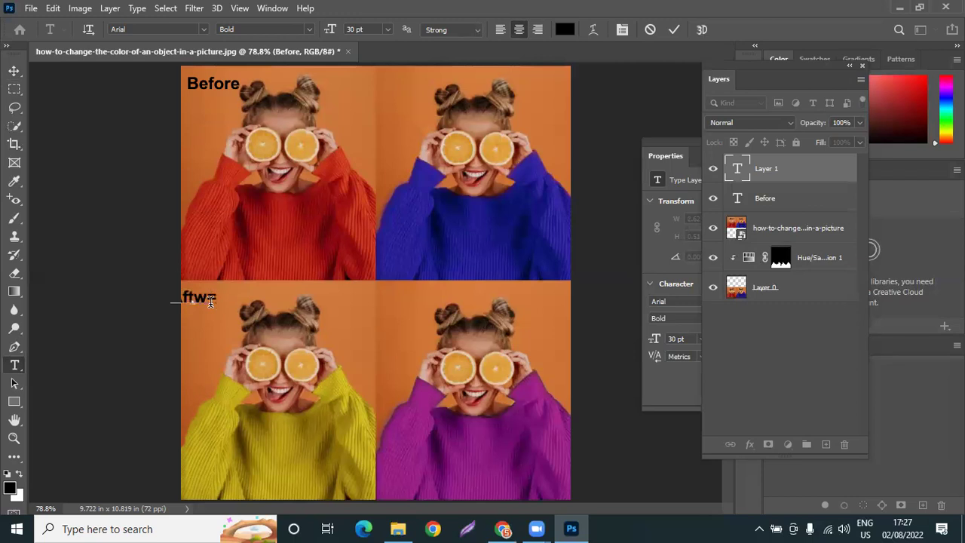
{"action": "key", "text": "BackSpace"}
{"action": "type", "text": "er"}
{"action": "left_click", "coordinate": [14, 70]}
{"action": "left_click_drag", "start_coordinate": [204, 296], "coordinate": [217, 296]}
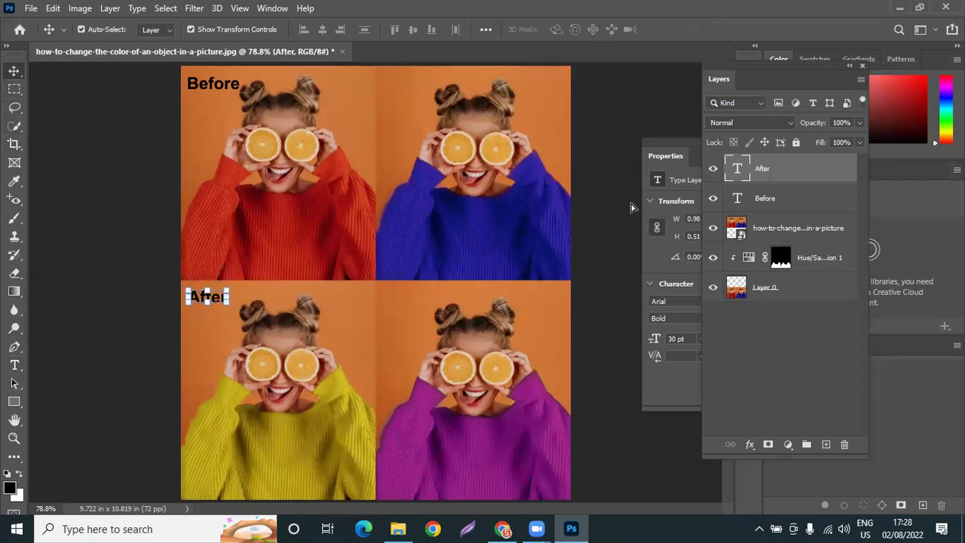
{"action": "left_click", "coordinate": [631, 165]}
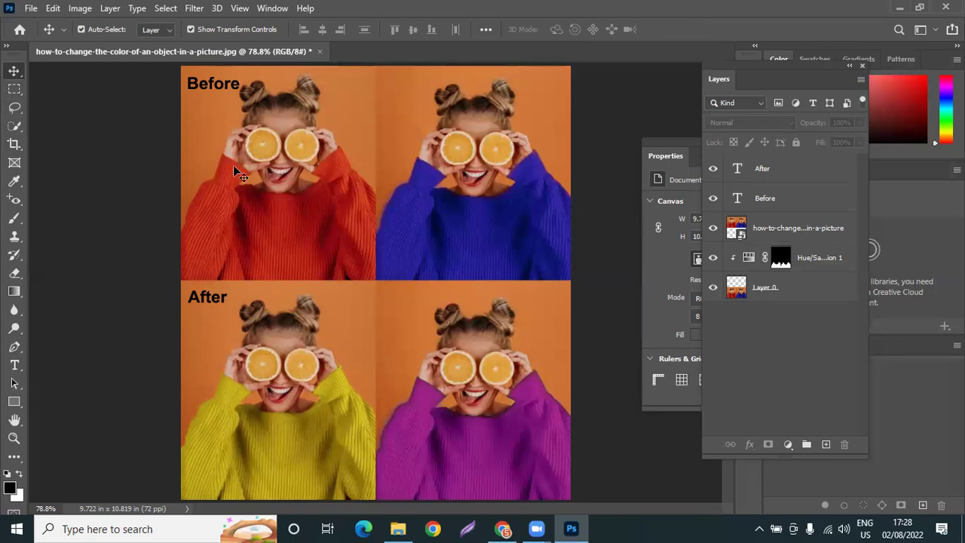
{"action": "left_click", "coordinate": [945, 7]}
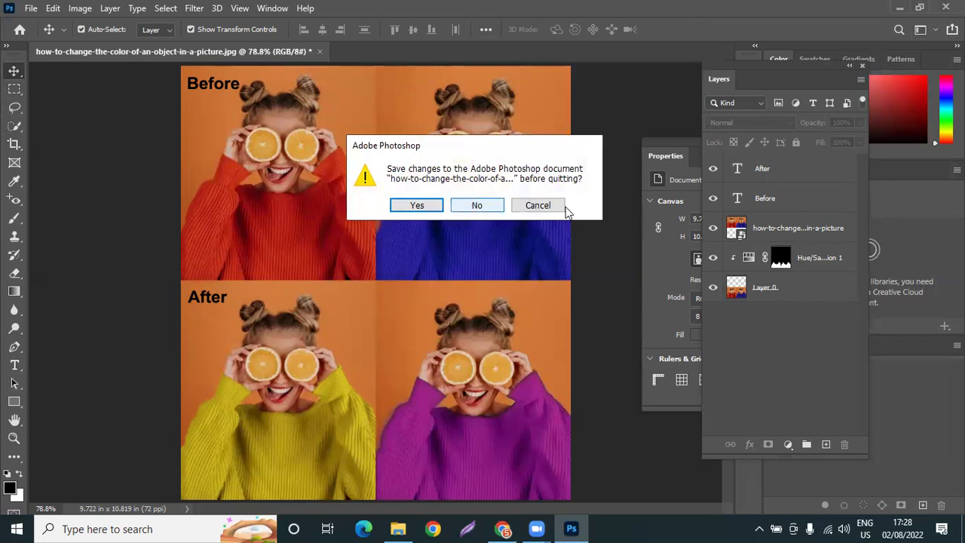
{"action": "left_click", "coordinate": [538, 207]}
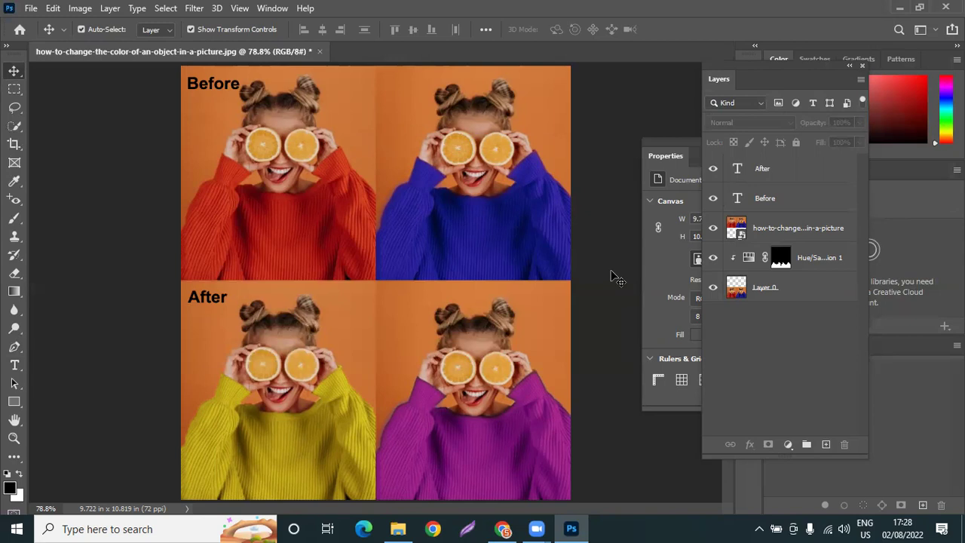
{"action": "left_click_drag", "start_coordinate": [826, 68], "coordinate": [821, 63]}
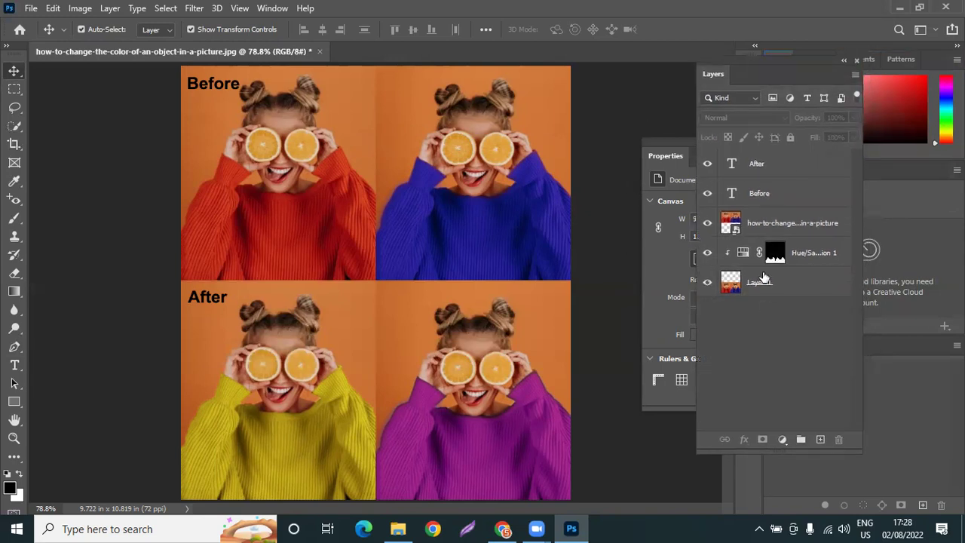
Close the floating Properties panel and move the floating Layers panel clear of the sweater photos
{"action": "left_click_drag", "start_coordinate": [732, 64], "coordinate": [462, 193]}
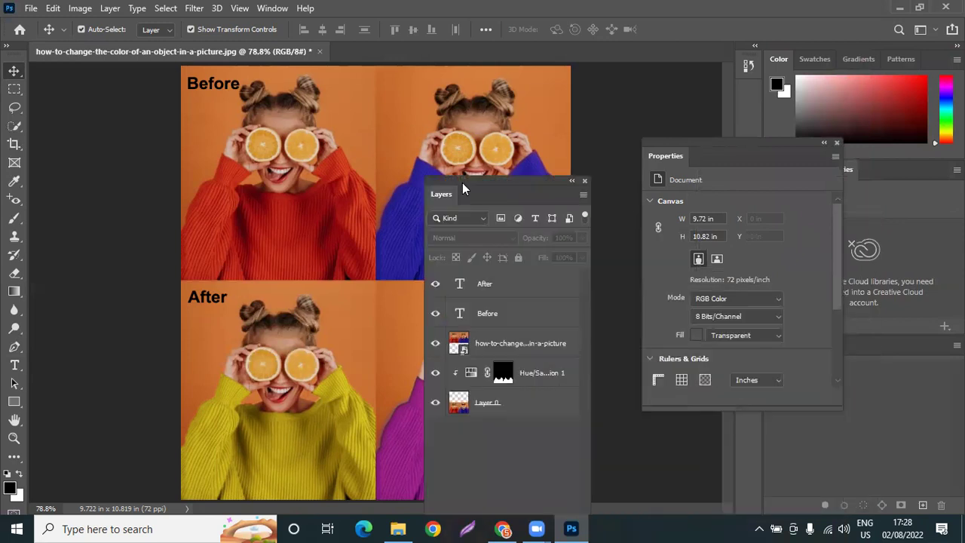
{"action": "left_click", "coordinate": [836, 143]}
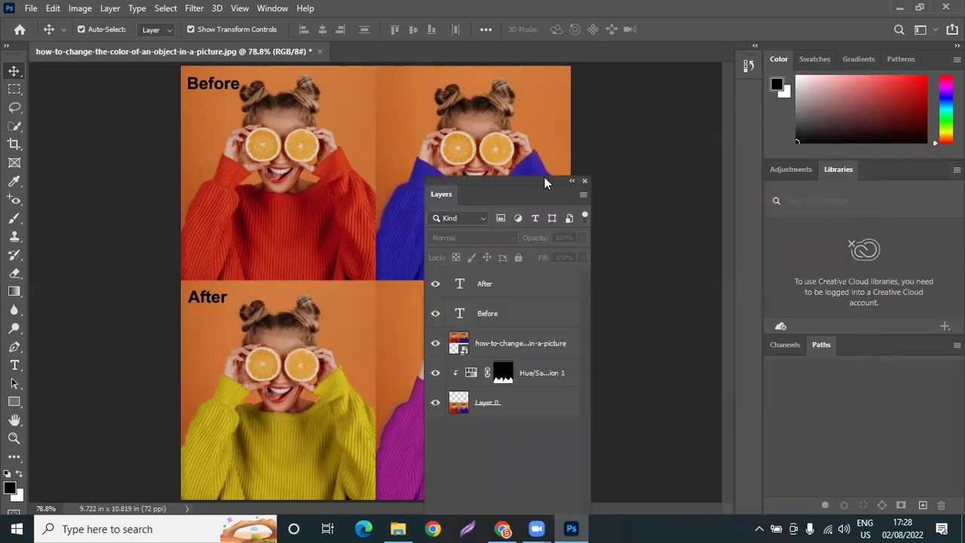
{"action": "left_click_drag", "start_coordinate": [545, 179], "coordinate": [726, 100]}
Hide the text, photo copy and Hue/Saturation layers together, and show them again one by one from the lowest up to "After"
{"action": "left_click_drag", "start_coordinate": [615, 204], "coordinate": [615, 324]}
{"action": "left_click", "coordinate": [616, 293]}
{"action": "left_click", "coordinate": [616, 264]}
{"action": "left_click", "coordinate": [617, 234]}
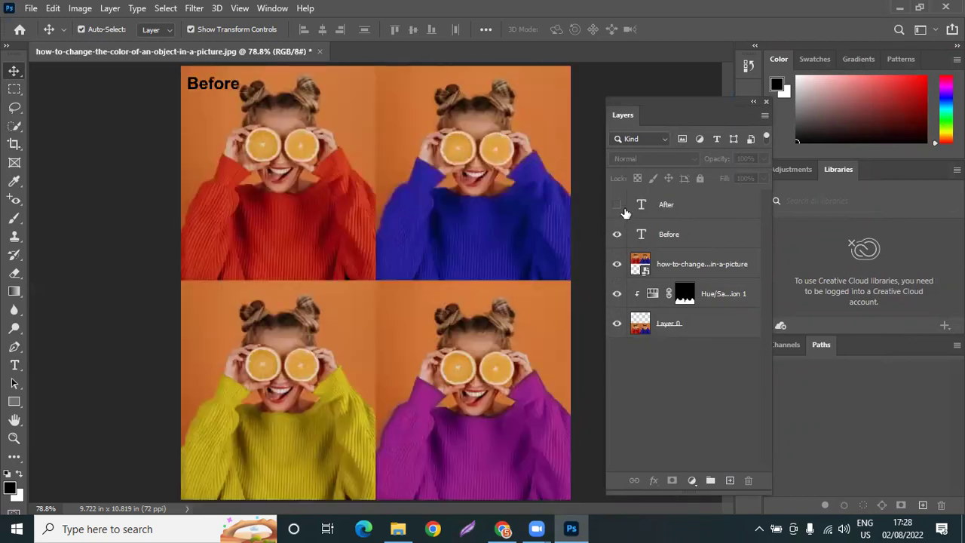
{"action": "left_click", "coordinate": [617, 204]}
Dock the Layers panel in the group with Channels and Paths and make it the first in that group
{"action": "left_click_drag", "start_coordinate": [695, 113], "coordinate": [774, 349]}
{"action": "left_click_drag", "start_coordinate": [842, 348], "coordinate": [767, 347]}
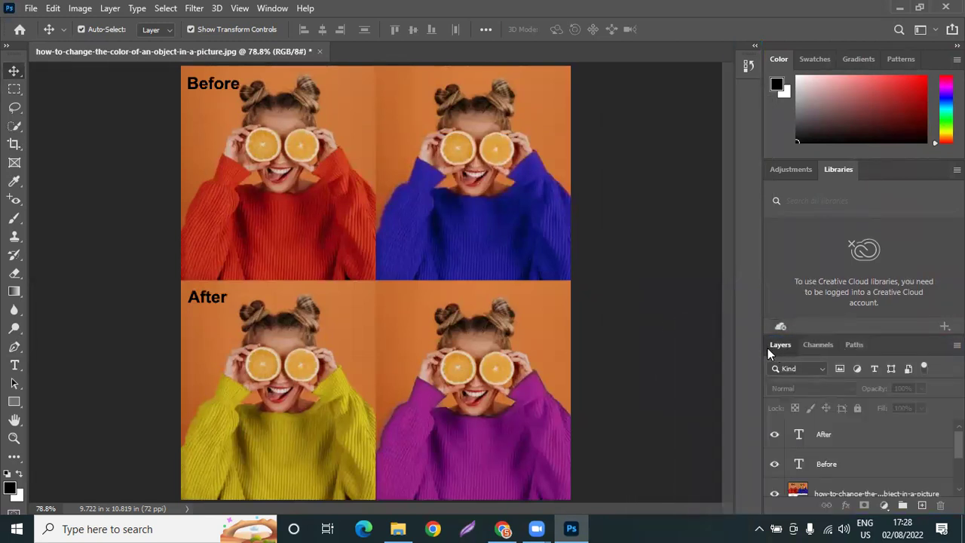
{"action": "scroll", "coordinate": [875, 429], "scroll_direction": "down", "scroll_amount": 3}
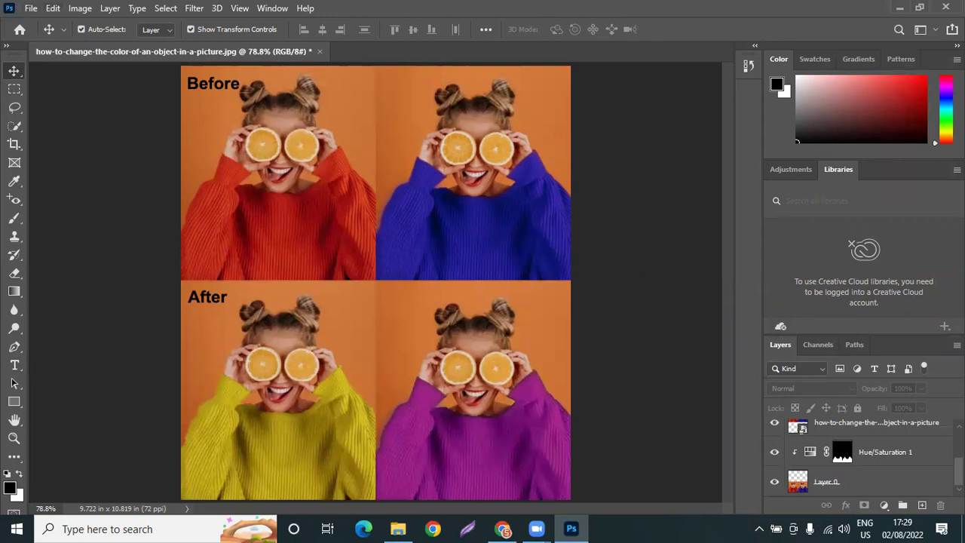
Close the labelled sweater comparison document without saving its changes
{"action": "key", "text": "ctrl+q"}
{"action": "left_click", "coordinate": [483, 205]}
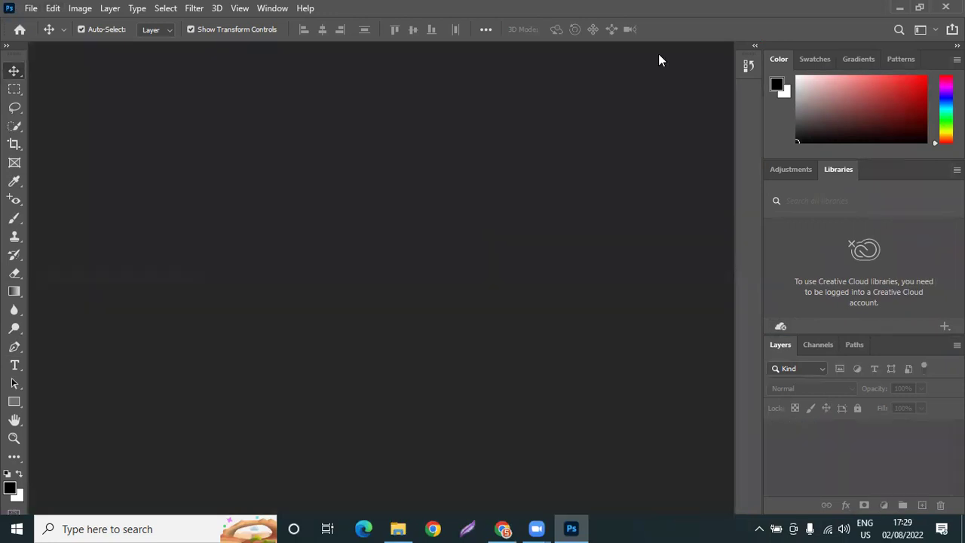